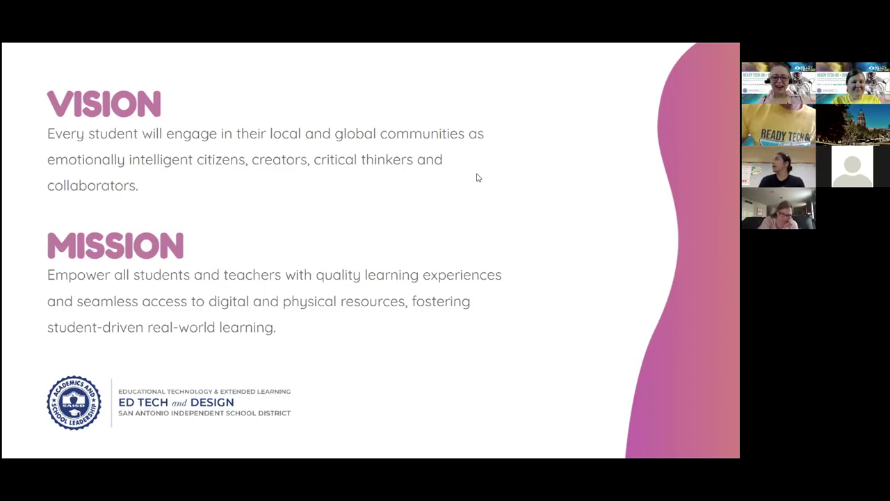
# Advance the slideshow from the Vision and Mission slide through District Spotlight and Kami Experience to the Preparation: Your Turn slide
pyautogui.press('Right')
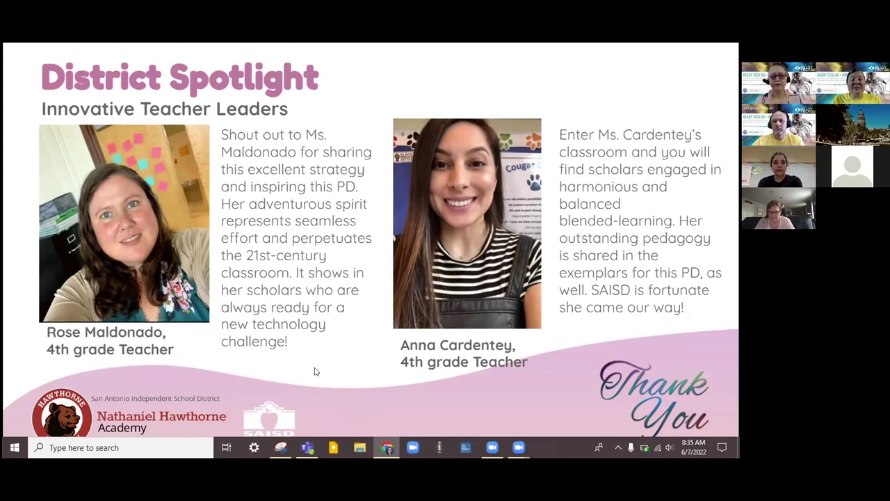
pyautogui.rightClick(319, 364)
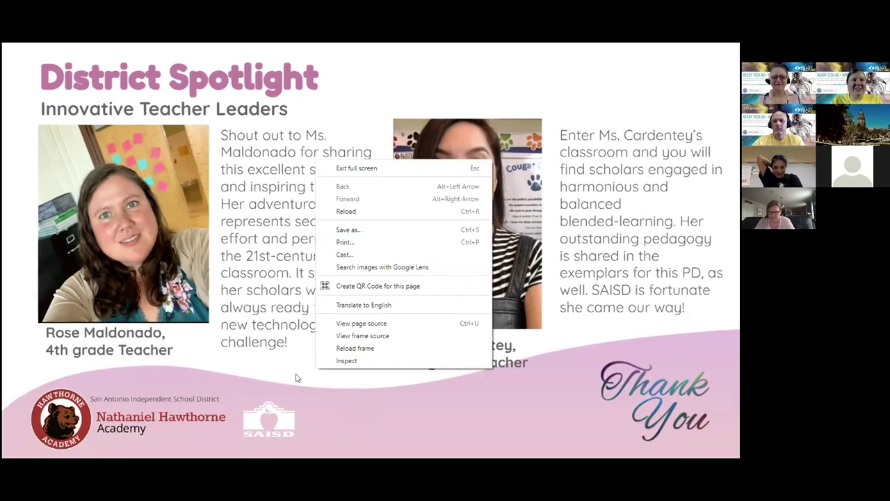
pyautogui.press('Escape')
pyautogui.press('Right')
pyautogui.press('Right')
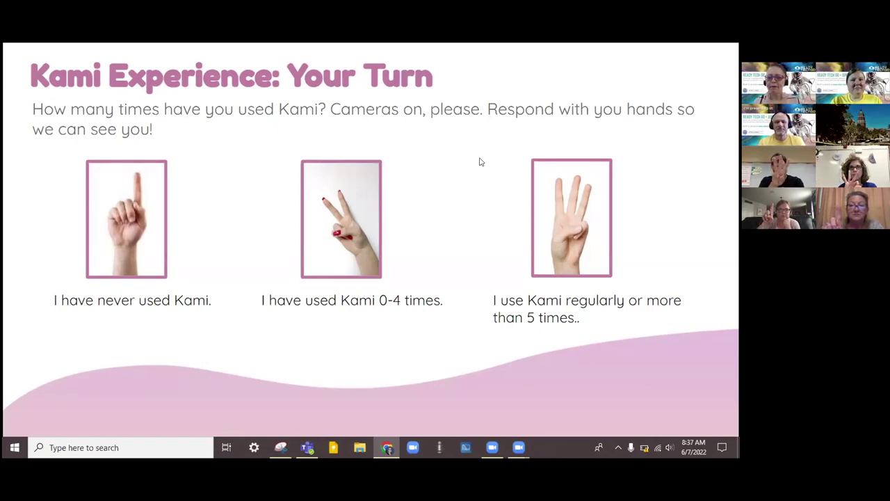
pyautogui.press('Right')
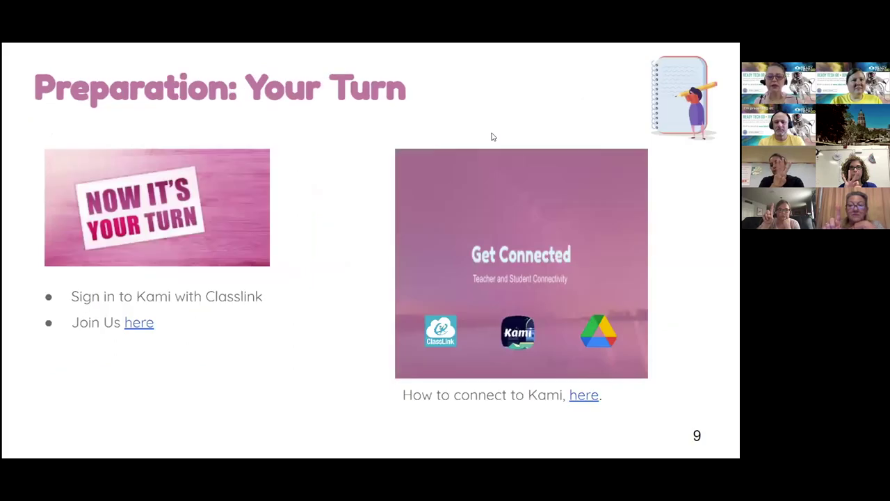
pyautogui.press('Left')
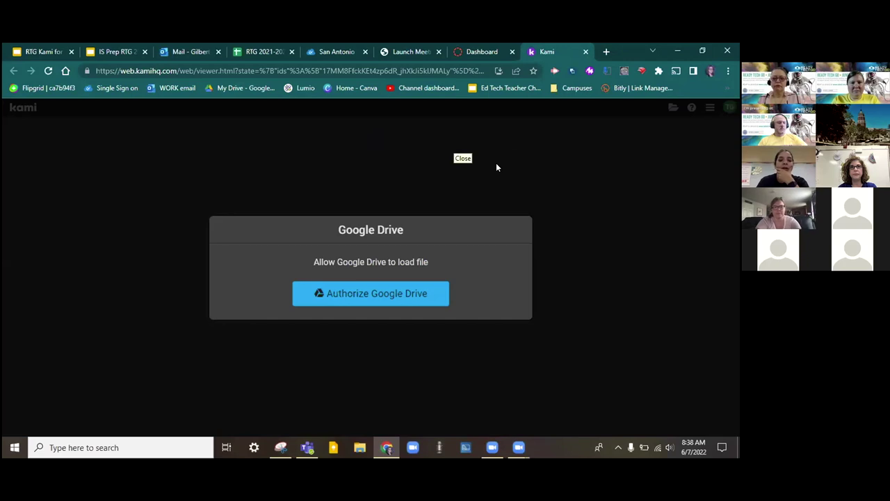
# Authorize Google Drive access for Kami with the presenter's Google account to load the shared file
pyautogui.click(401, 294)
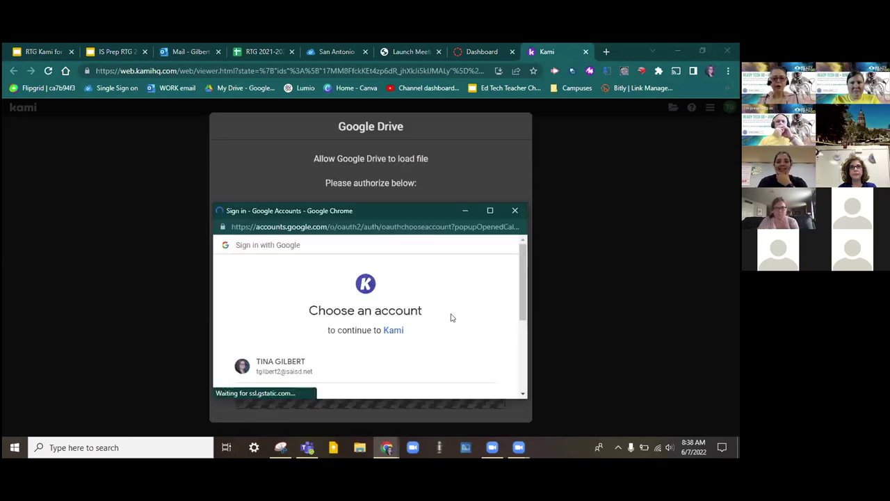
pyautogui.scroll(-1, 445, 327)
pyautogui.click(306, 316)
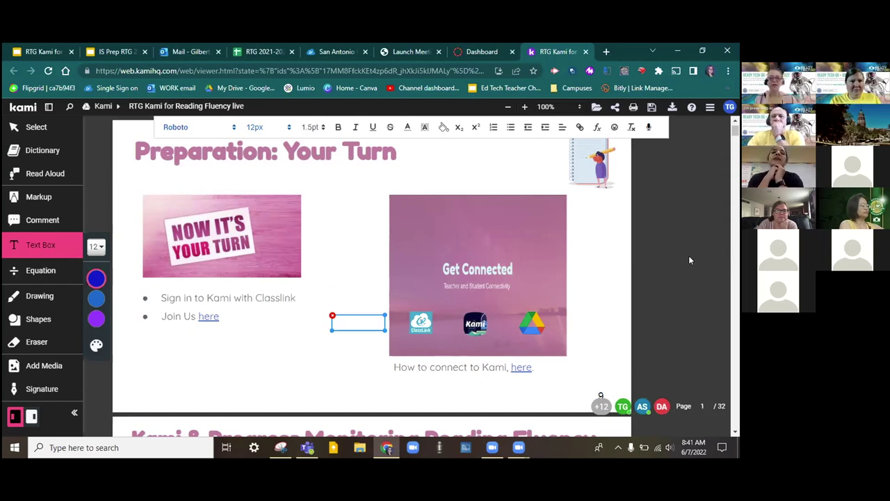
# Dismiss the empty text box on the first page and go to the Kami & Progress Monitoring Reading Fluency page
pyautogui.click(689, 257)
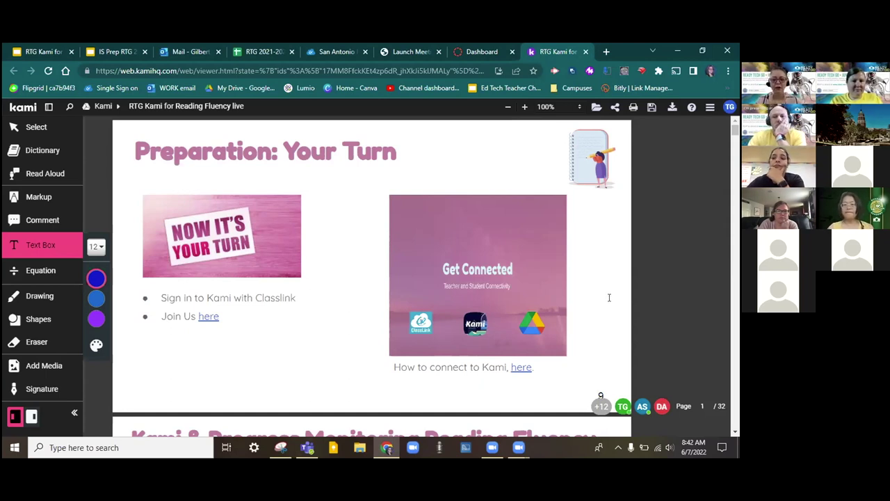
pyautogui.scroll(-1, 609, 297)
pyautogui.scroll(-2, 609, 296)
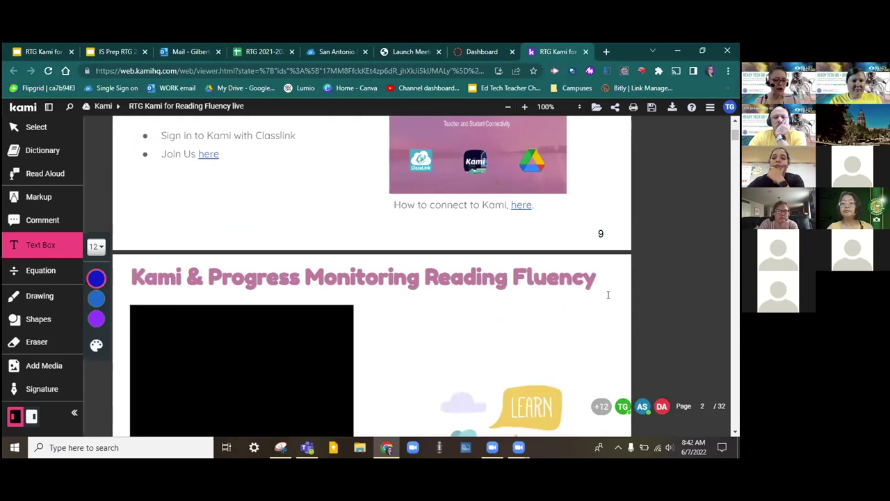
pyautogui.scroll(-1, 608, 295)
pyautogui.scroll(-1, 584, 336)
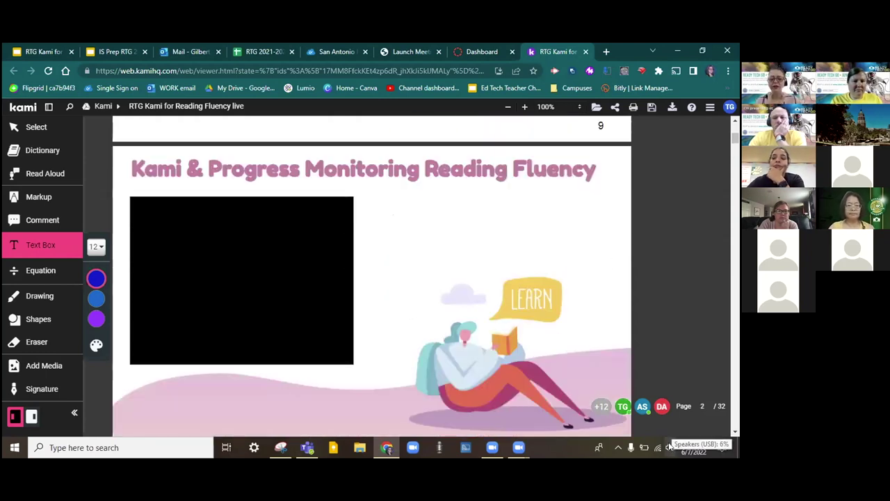
# Switch the computer's playback device to Speakers (Realtek(R) Audio)
pyautogui.click(670, 447)
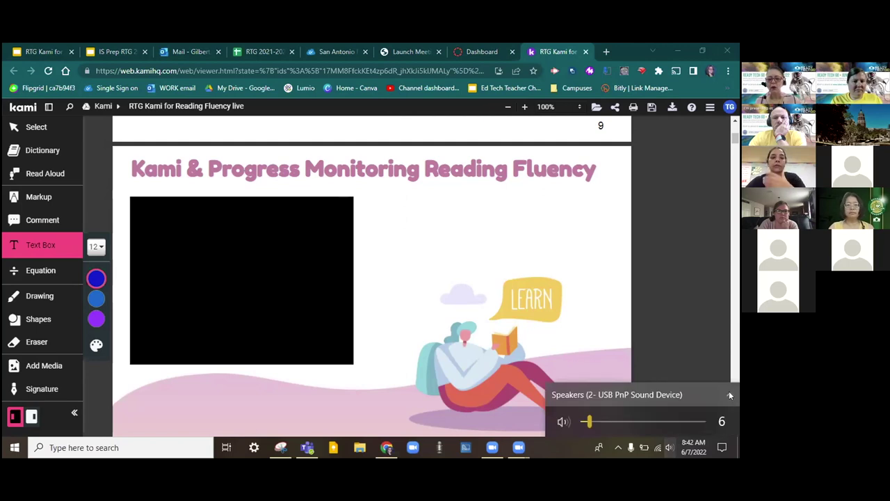
pyautogui.click(730, 395)
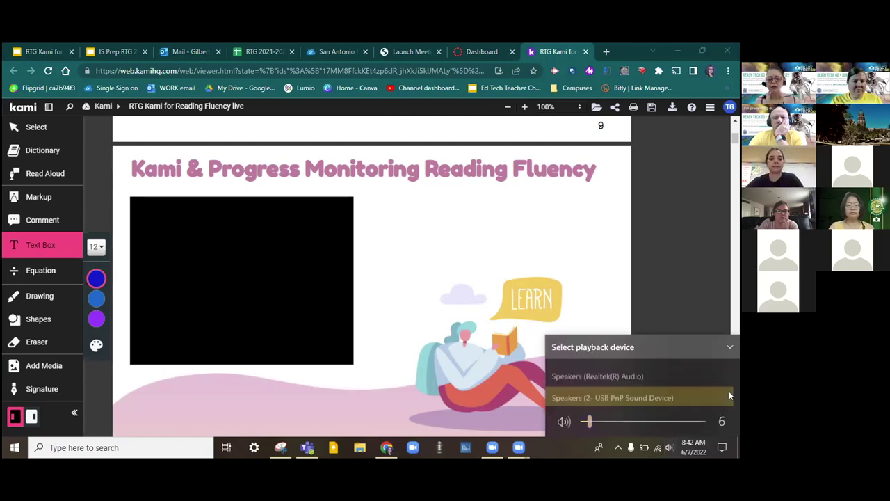
pyautogui.click(646, 369)
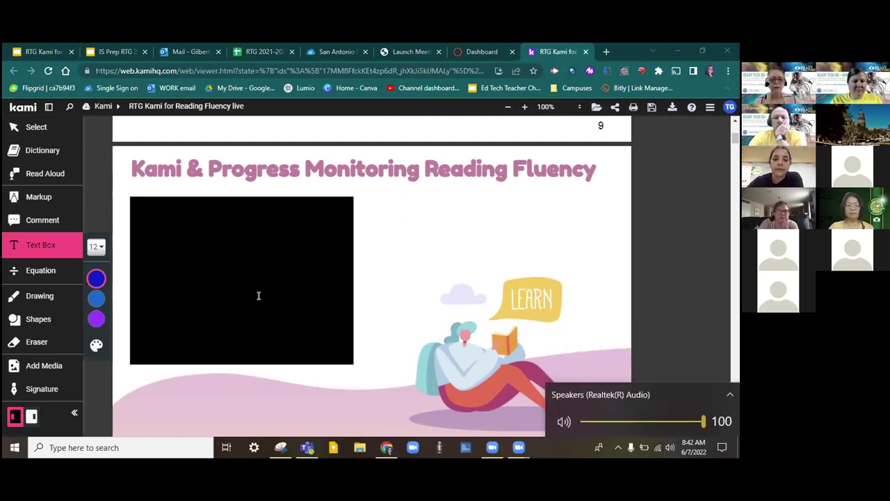
# Switch to the Google Slides presentation and start the slideshow from the Kami & Progress Monitoring Reading Fluency slide
pyautogui.click(392, 324)
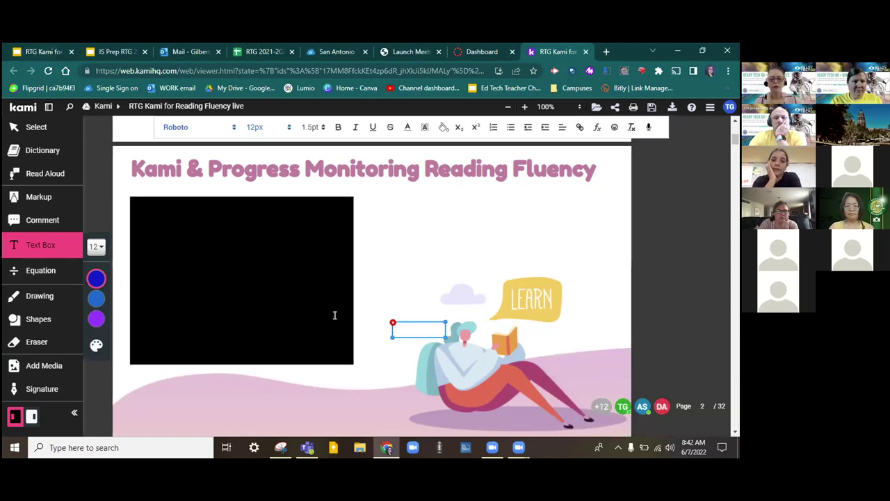
pyautogui.hotkey('ctrl', '1')
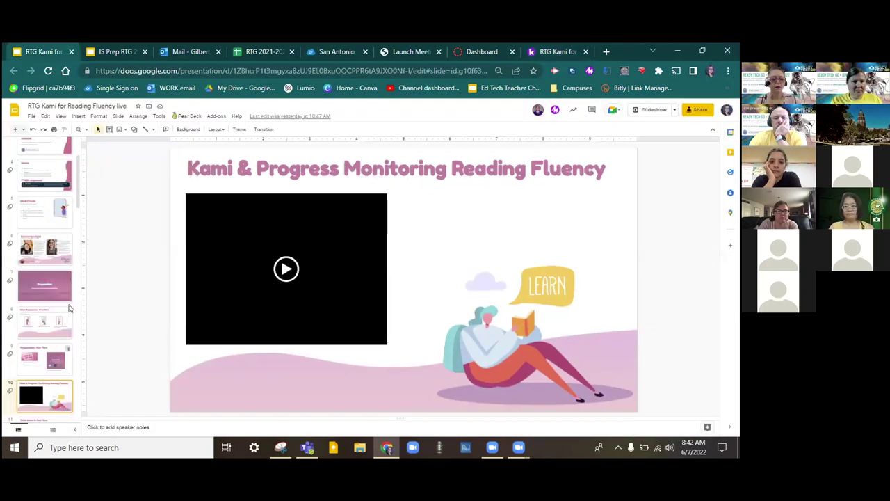
pyautogui.click(381, 337)
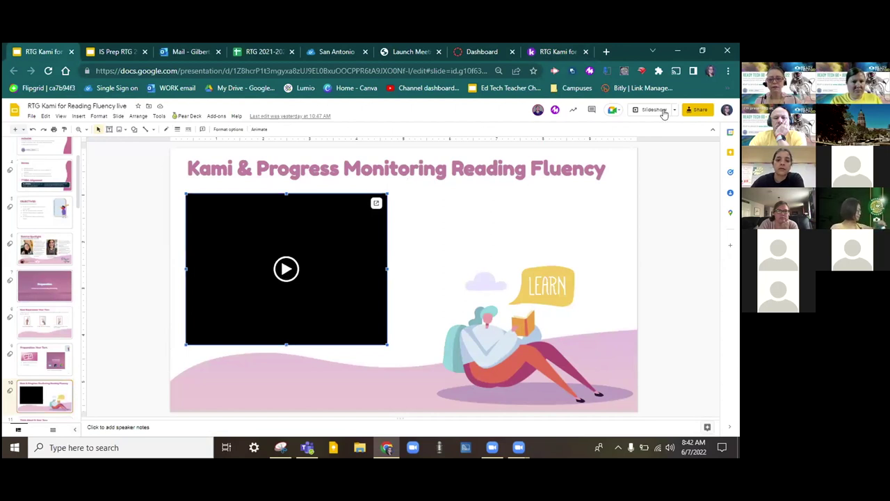
pyautogui.click(647, 110)
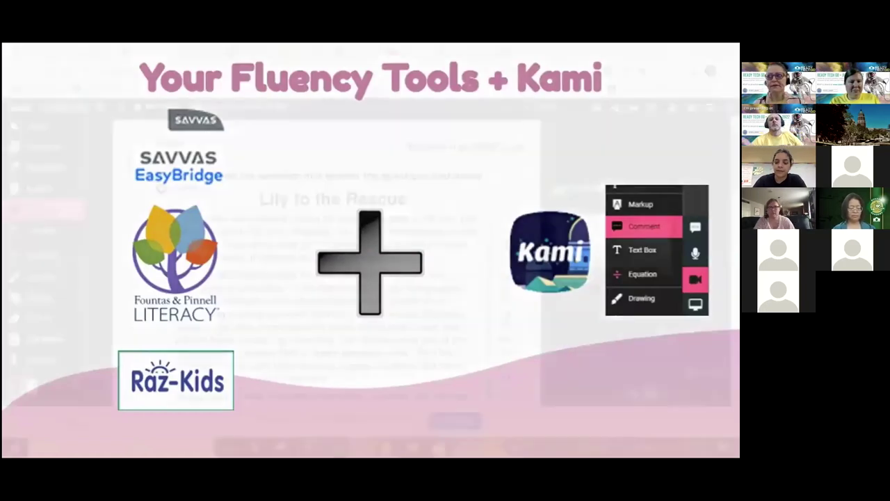
pyautogui.scroll(-10, 736, 142)
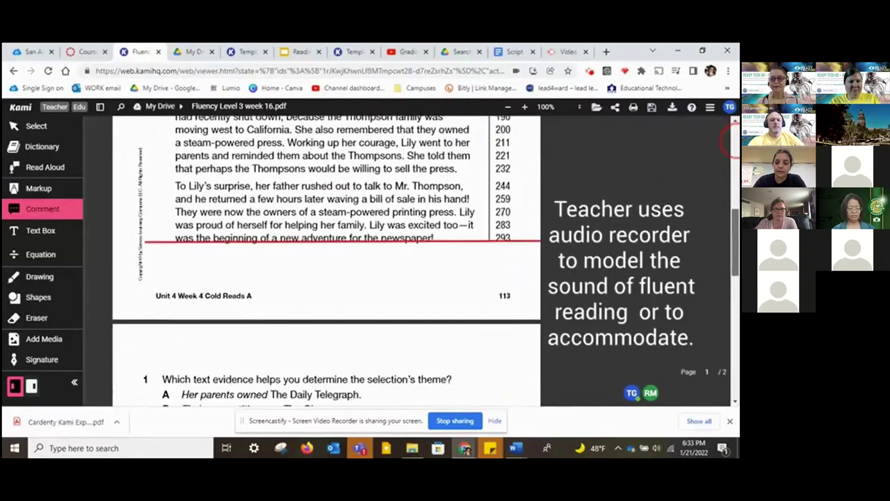
pyautogui.scroll(-1, 505, 341)
pyautogui.scroll(-2, 505, 340)
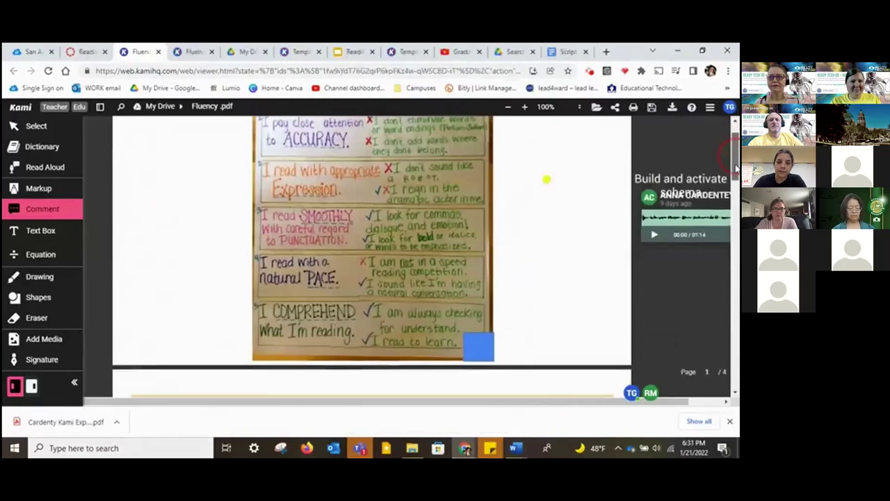
pyautogui.moveTo(736, 169); pyautogui.dragTo(736, 211)
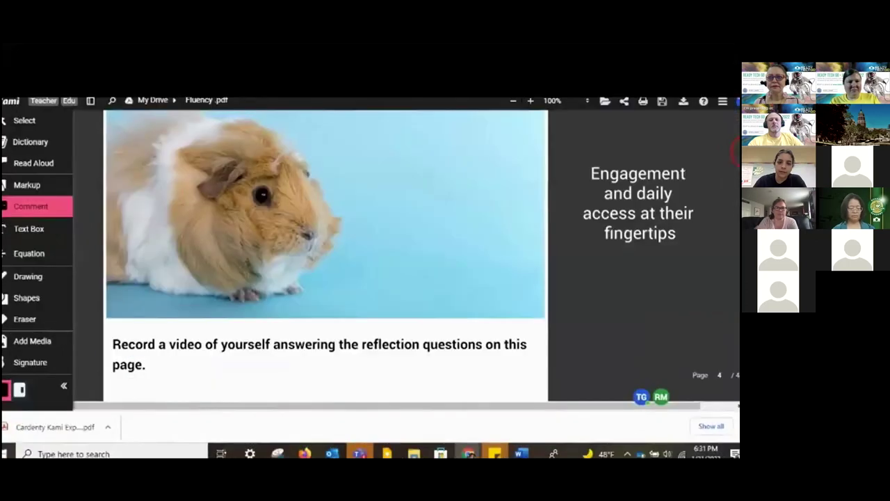
pyautogui.scroll(-1, 325, 258)
pyautogui.scroll(-1, 325, 258)
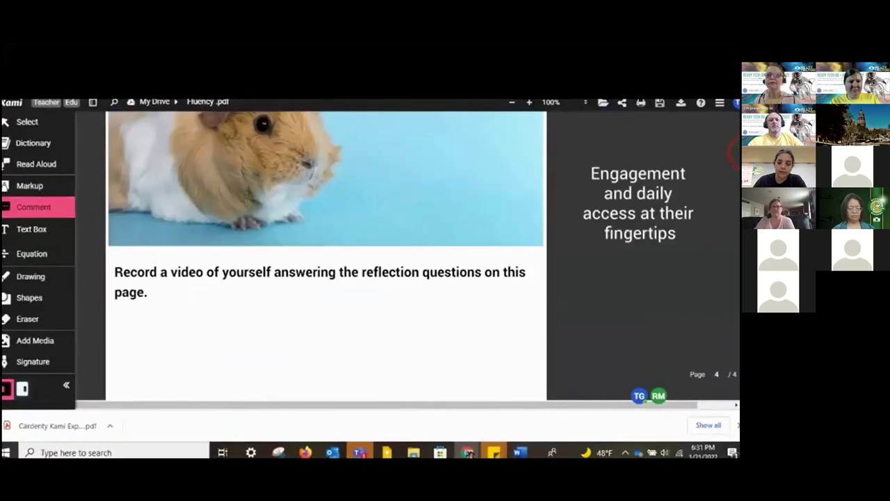
pyautogui.scroll(-1, 326, 257)
pyautogui.scroll(-1, 326, 258)
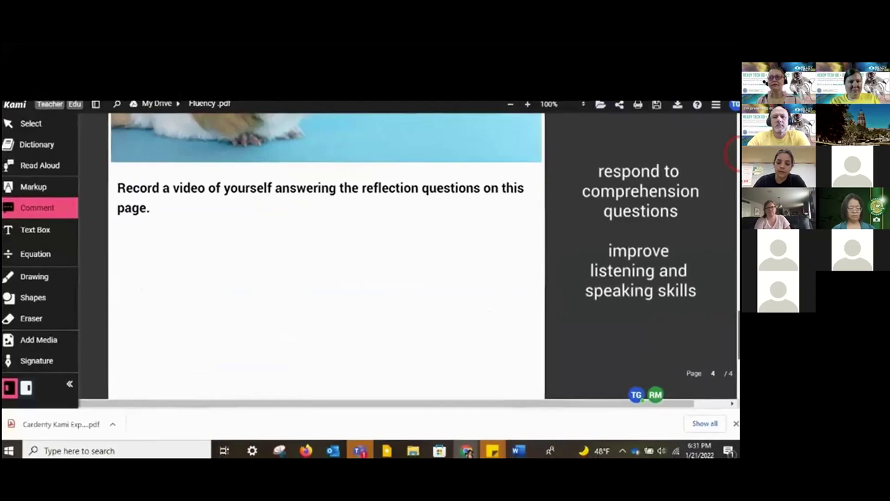
pyautogui.scroll(-1, 326, 257)
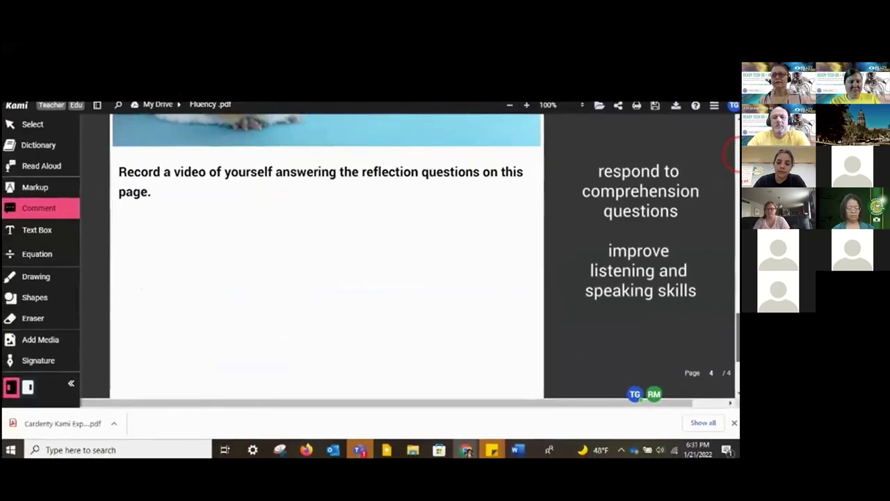
pyautogui.scroll(-1, 326, 257)
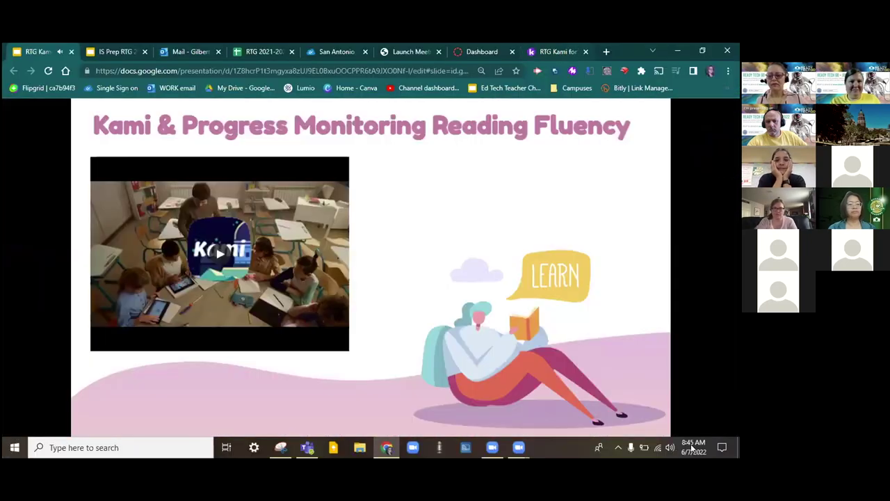
# Return to the Kami document, switch the playback device to Speakers (2- USB PnP Sound Device) and lower its volume to 4
pyautogui.click(560, 52)
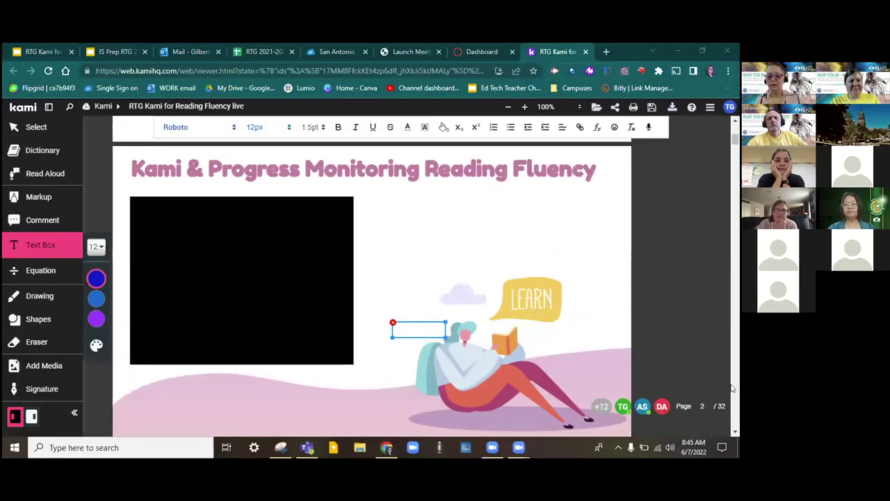
pyautogui.click(670, 447)
pyautogui.click(668, 394)
pyautogui.click(672, 394)
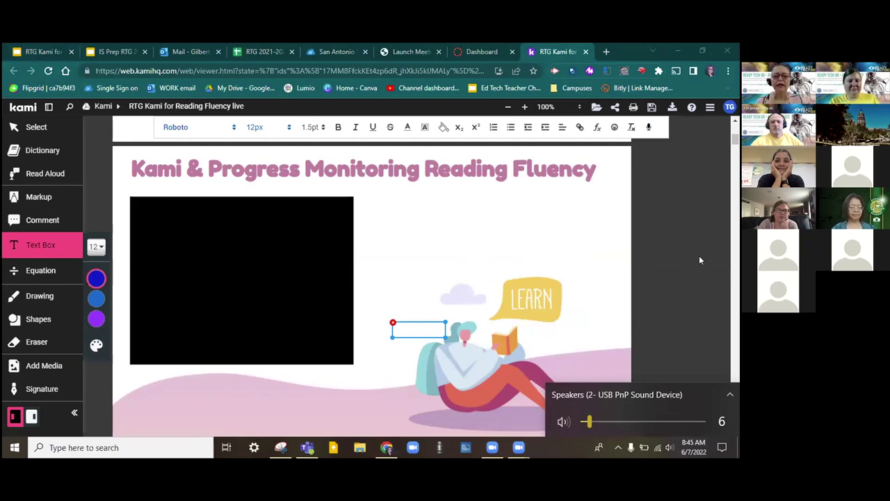
pyautogui.press('XF86AudioLowerVolume')
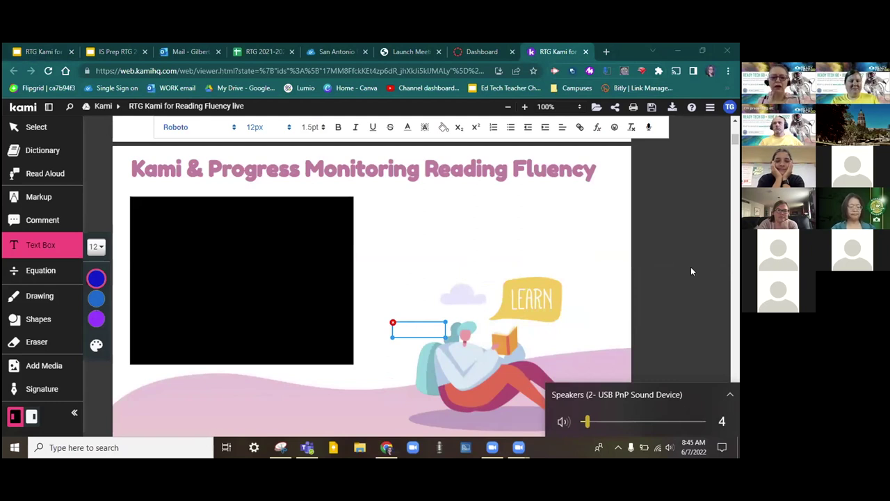
# Try to add a video comment in the blank area of the Think About It: Your Turn page
pyautogui.scroll(-3, 691, 266)
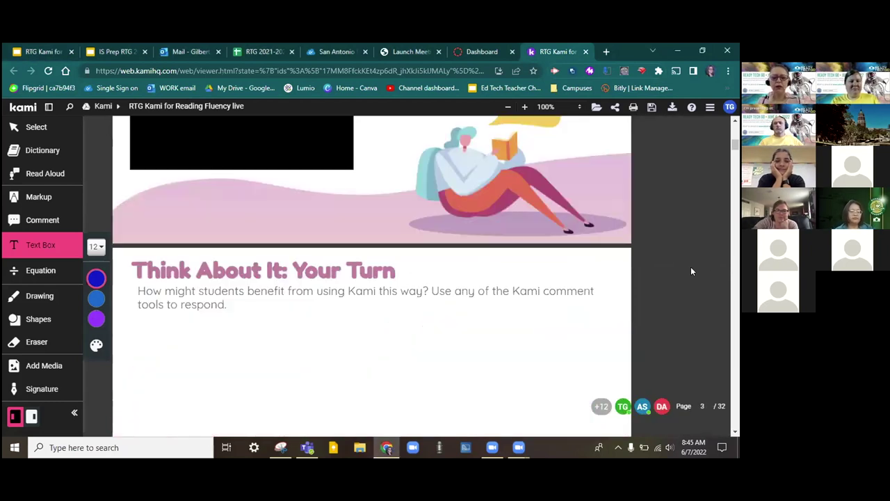
pyautogui.scroll(-1, 692, 271)
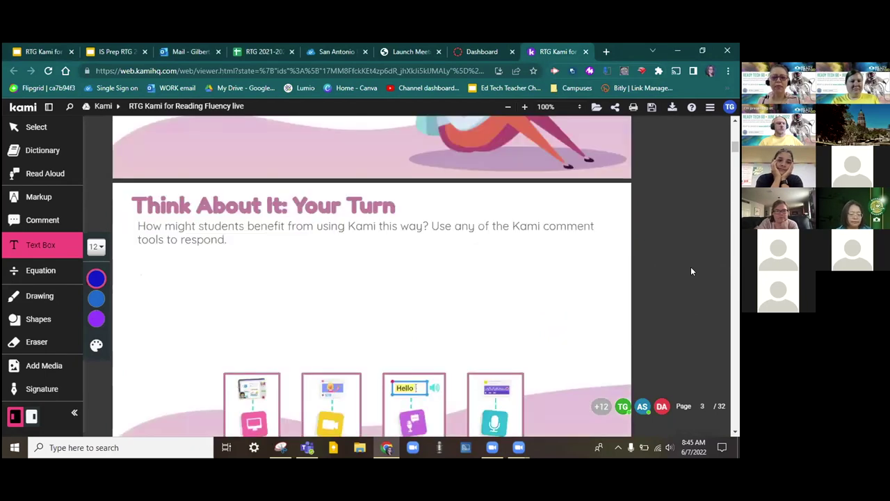
pyautogui.scroll(-2, 691, 272)
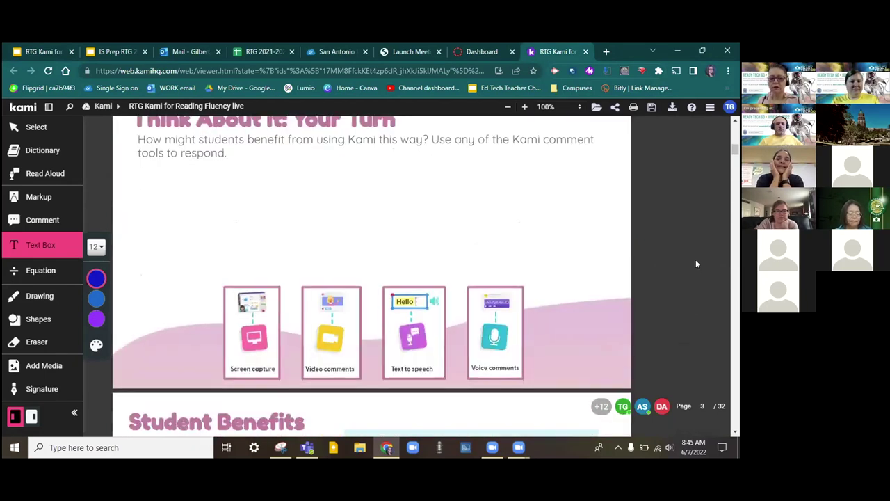
pyautogui.scroll(1, 696, 263)
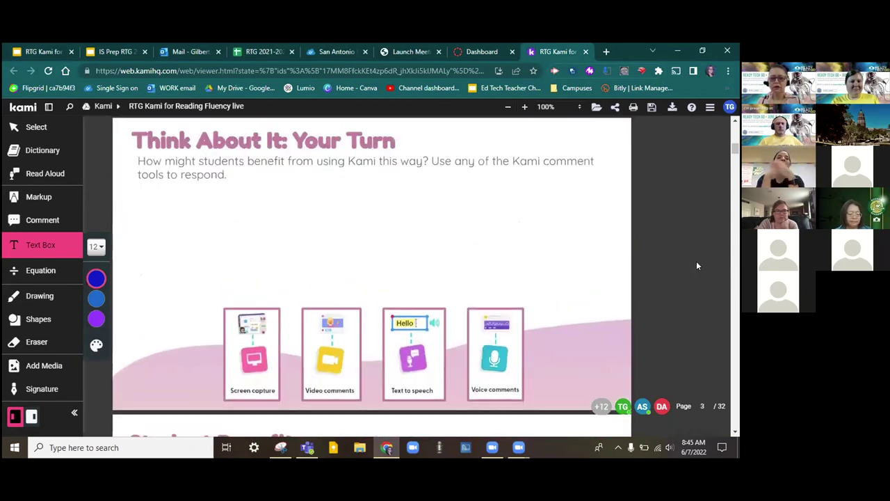
pyautogui.click(33, 221)
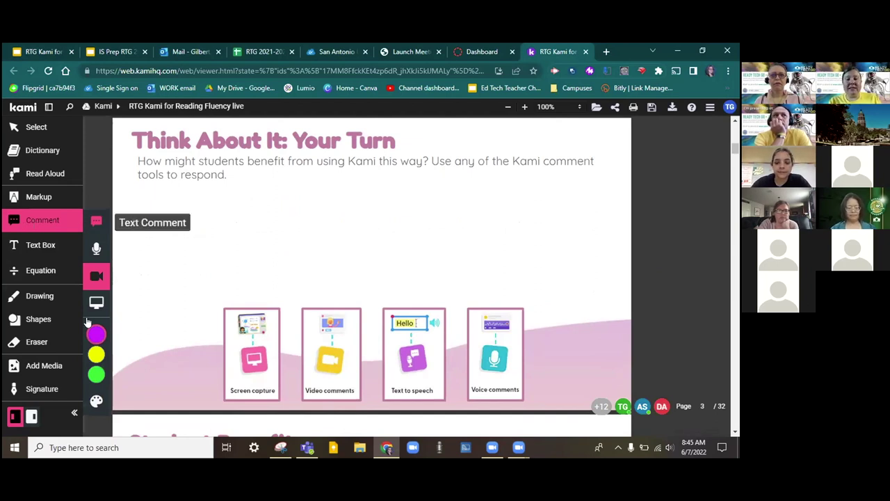
pyautogui.moveTo(86, 334)
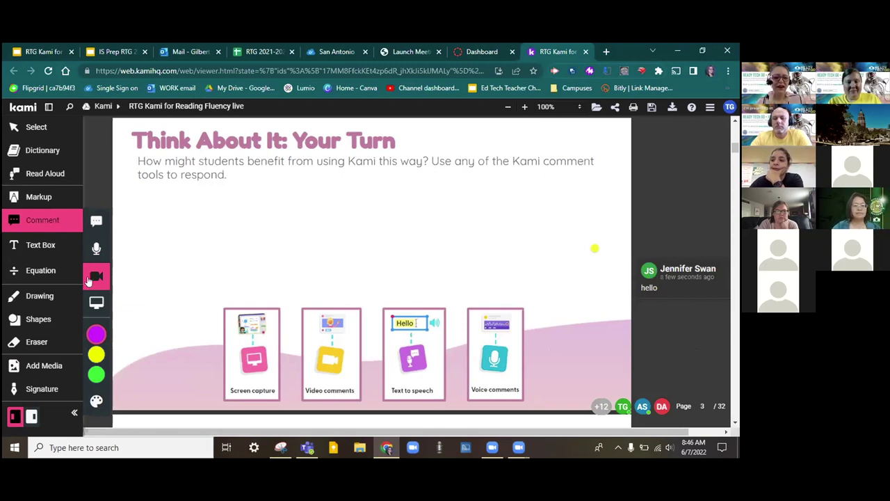
pyautogui.click(183, 230)
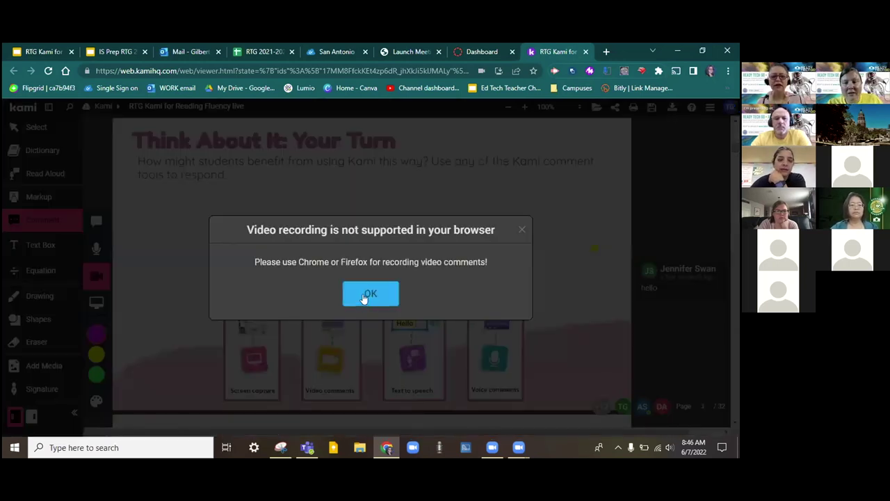
pyautogui.click(363, 297)
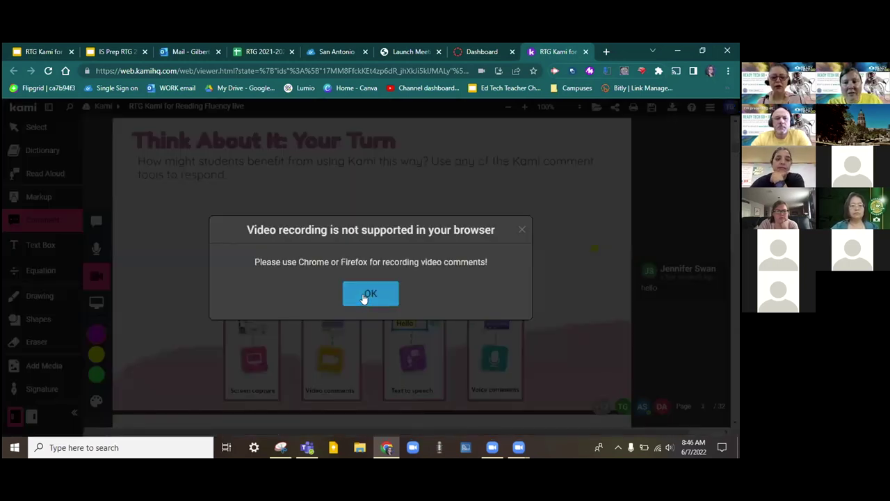
# Dismiss the video recording notice and add a text box in the page's blank area reading "click here and type your response w/ the Text Box tool"
pyautogui.click(521, 228)
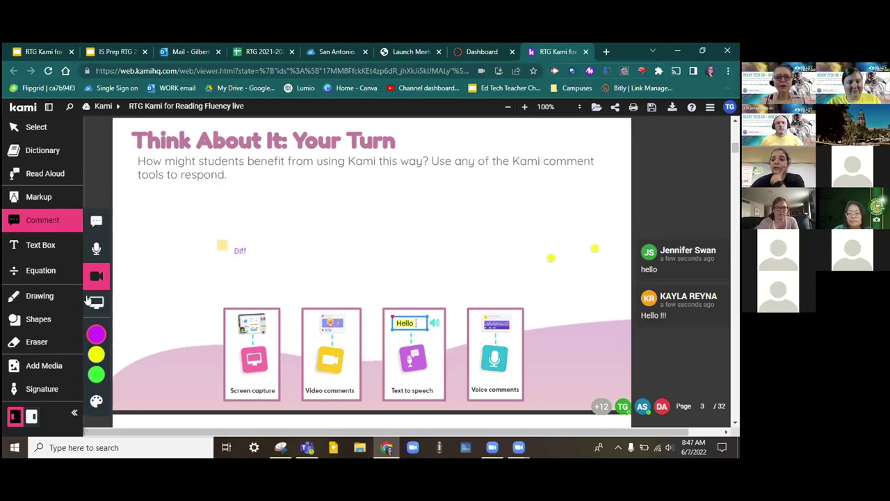
pyautogui.click(35, 249)
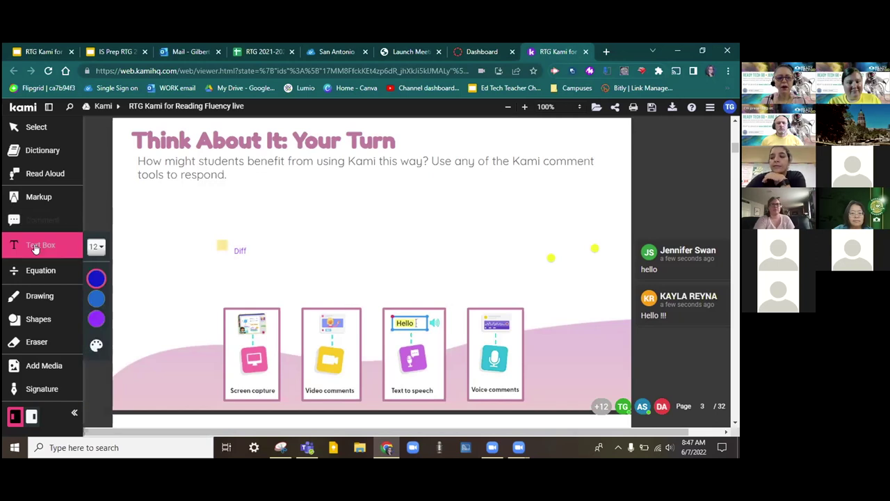
pyautogui.click(387, 223)
pyautogui.write('click here and type your response w/ the Text Box tool')
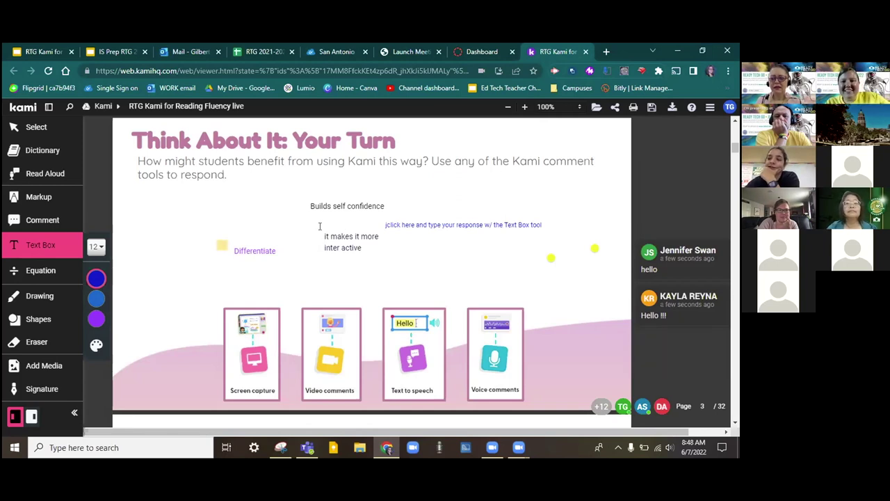
# Review the participants' comments and text responses on the Think About It: Your Turn page, including the comment replies cut off at the page margin
pyautogui.click(551, 257)
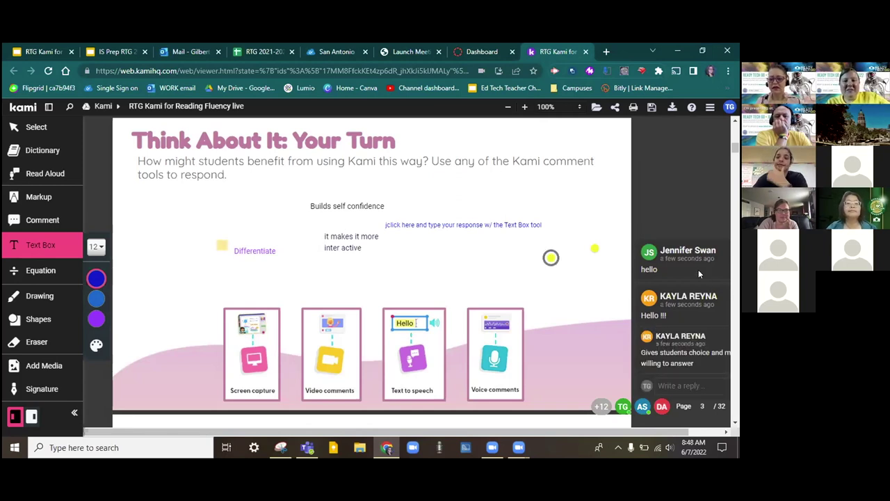
pyautogui.scroll(-1, 708, 282)
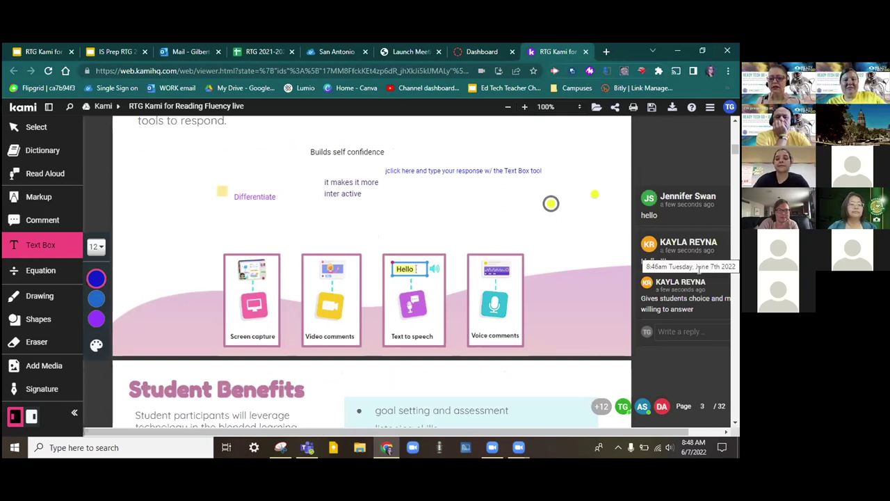
pyautogui.scroll(-1, 696, 267)
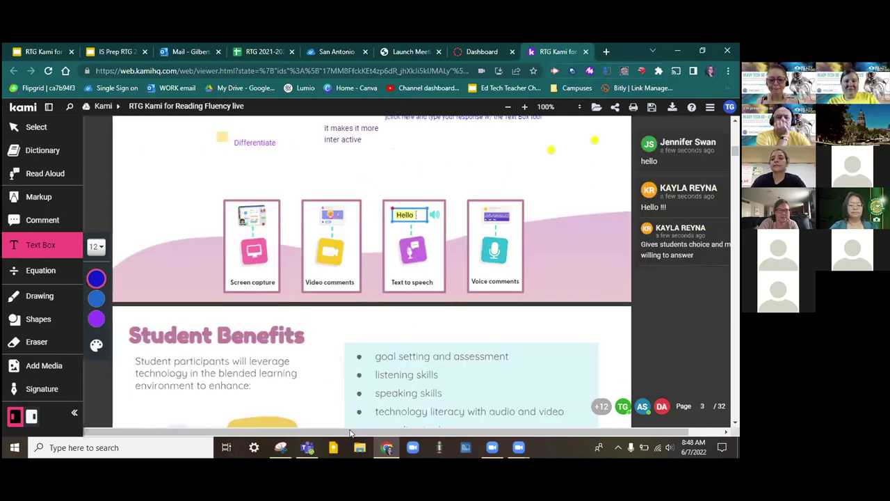
pyautogui.moveTo(409, 431); pyautogui.dragTo(489, 415)
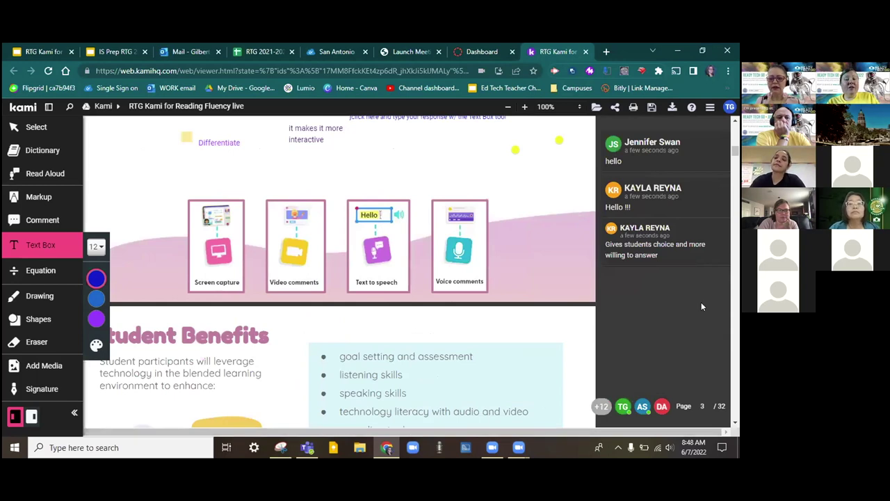
pyautogui.scroll(2, 703, 285)
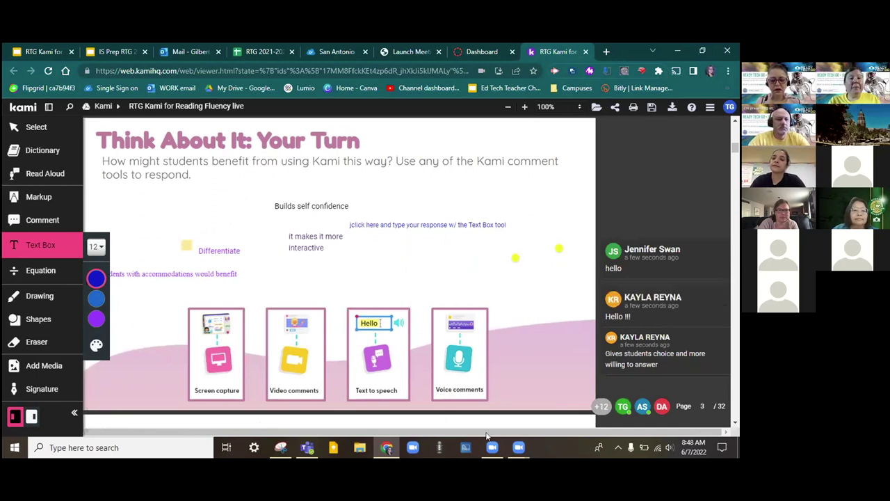
pyautogui.moveTo(487, 434); pyautogui.dragTo(446, 433)
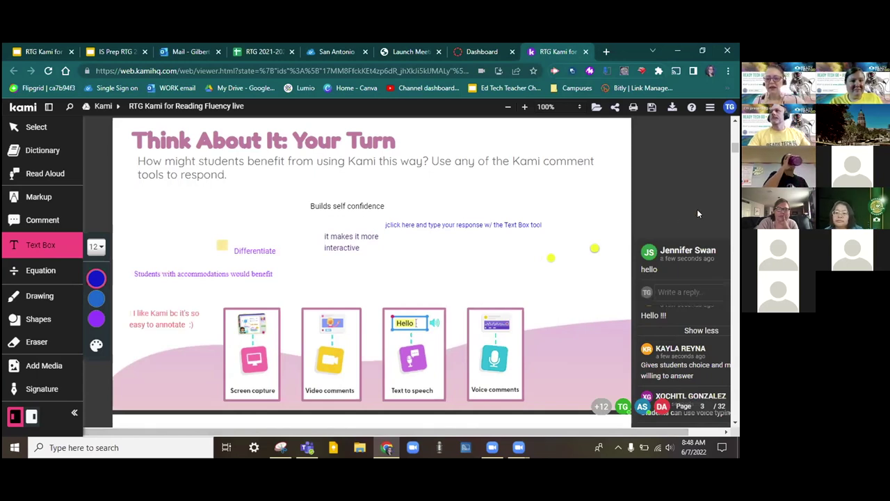
pyautogui.scroll(-3, 697, 209)
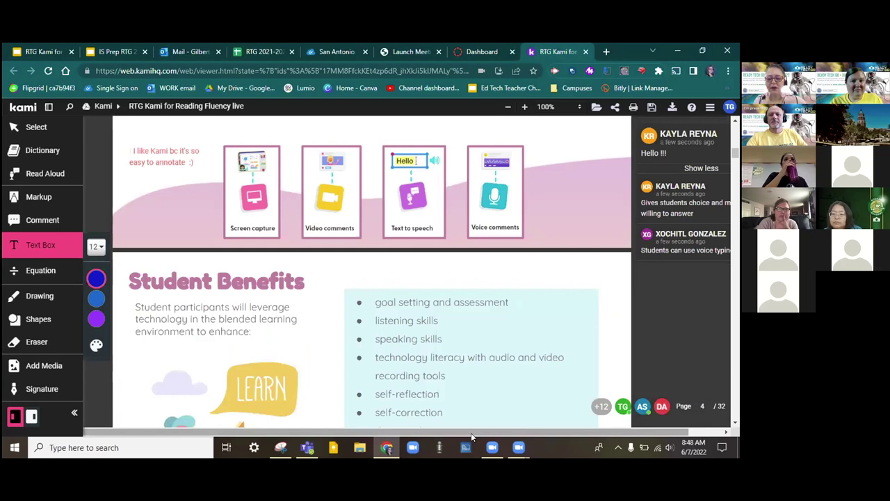
pyautogui.hscroll(2, 520, 341)
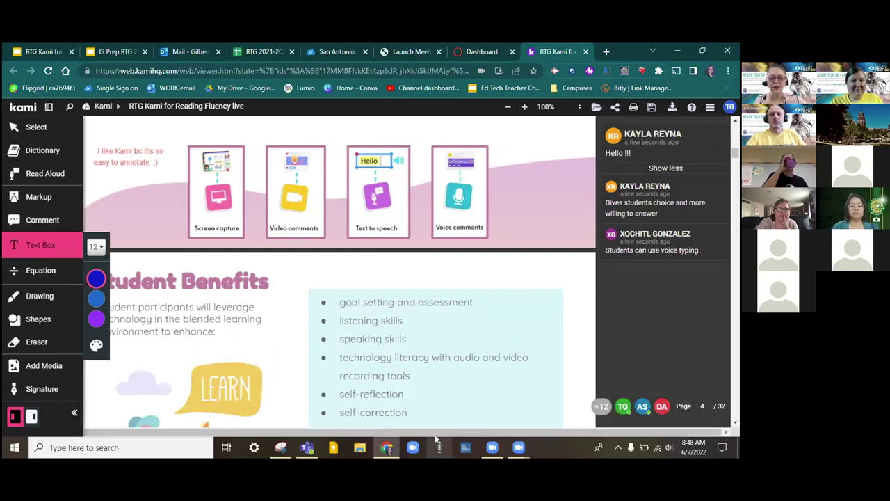
pyautogui.hscroll(-2, 529, 341)
pyautogui.scroll(3, 557, 342)
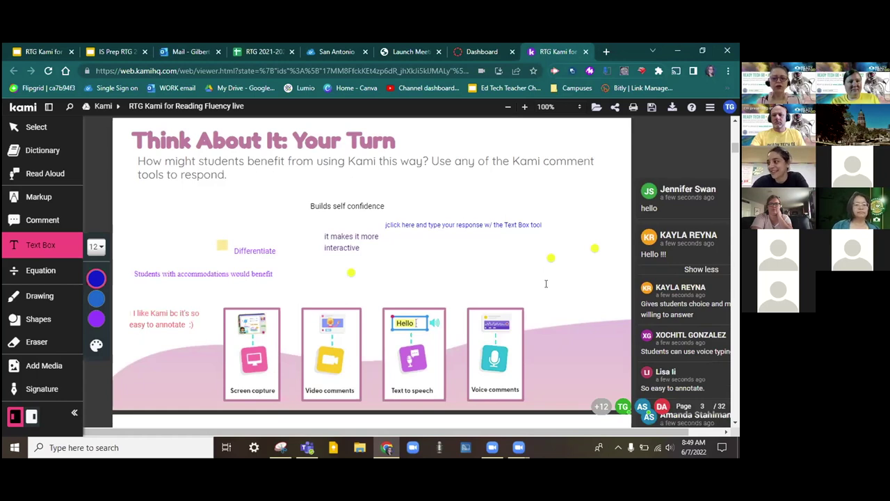
# Present the Student Benefits page and the Objectives progress page of the document
pyautogui.scroll(-1, 546, 284)
pyautogui.scroll(-3, 546, 284)
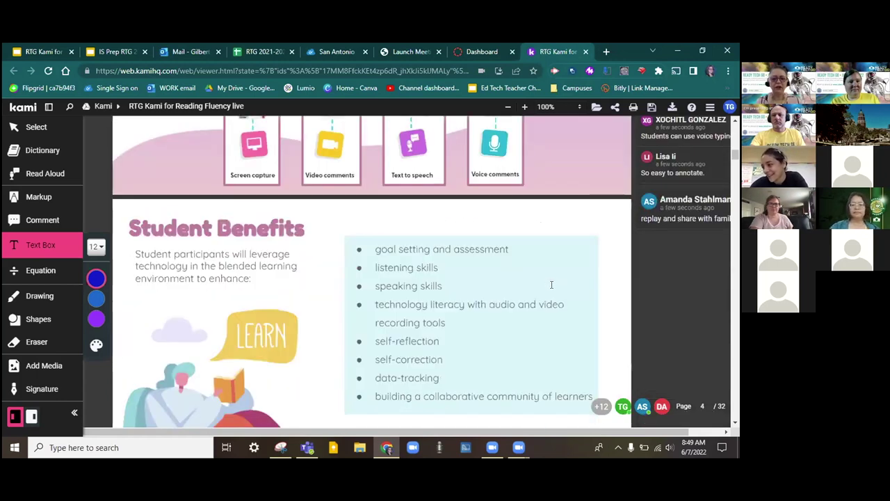
pyautogui.scroll(-2, 551, 284)
pyautogui.scroll(1, 553, 290)
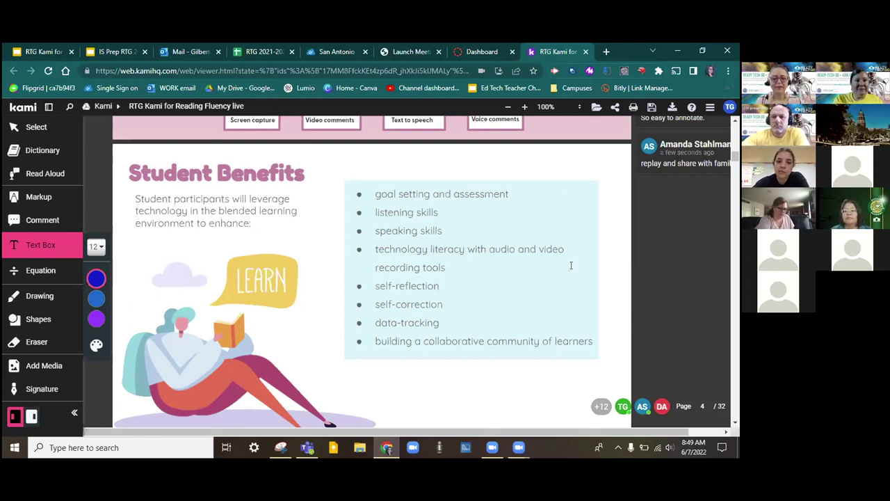
pyautogui.scroll(-2, 573, 268)
pyautogui.scroll(-5, 574, 268)
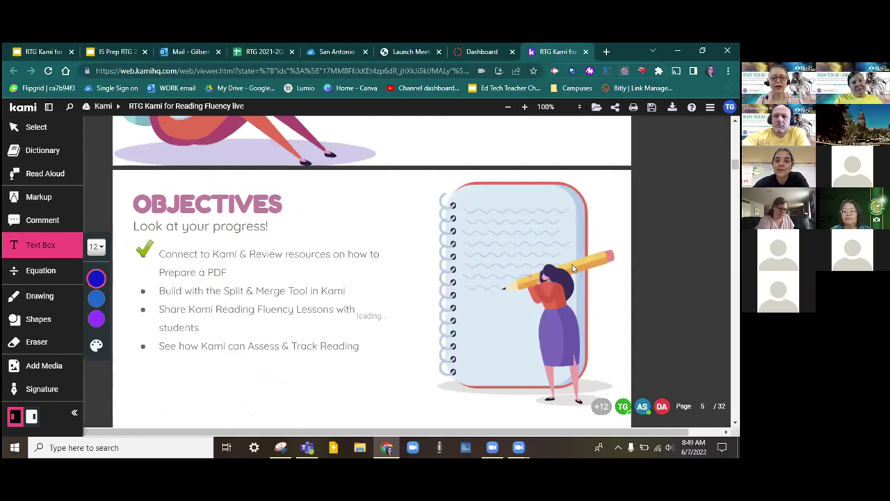
pyautogui.scroll(2, 570, 263)
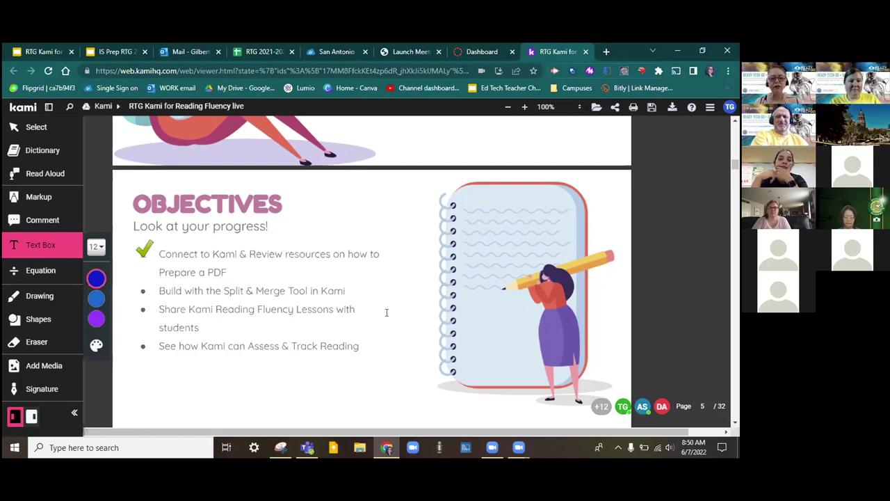
# Go past the Build in Kami title page to the first Split & Merge Tool page, with steps 1 to 3 of Design the Flow
pyautogui.scroll(-1, 387, 312)
pyautogui.scroll(-3, 471, 325)
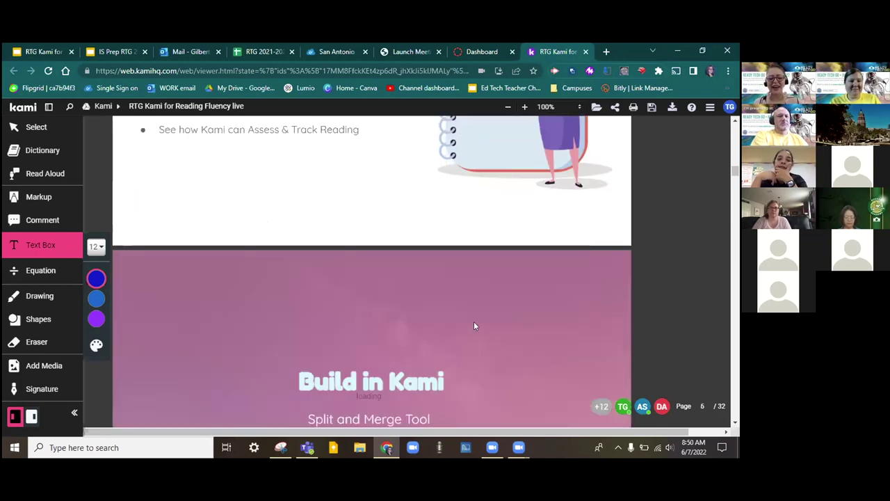
pyautogui.scroll(-3, 474, 325)
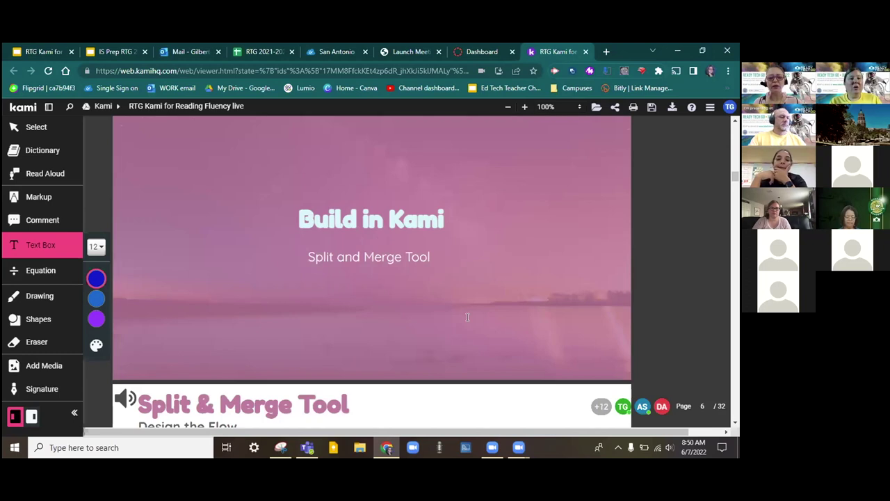
pyautogui.scroll(-2, 467, 317)
pyautogui.scroll(-1, 468, 317)
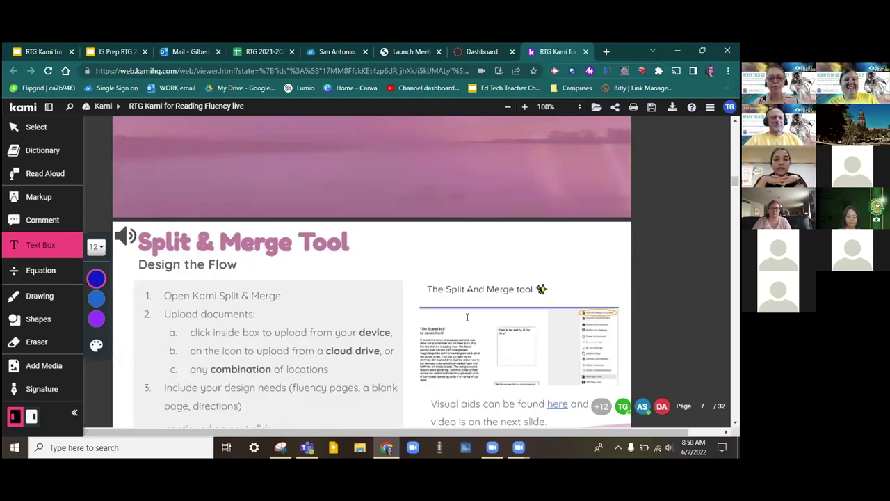
pyautogui.scroll(-2, 467, 317)
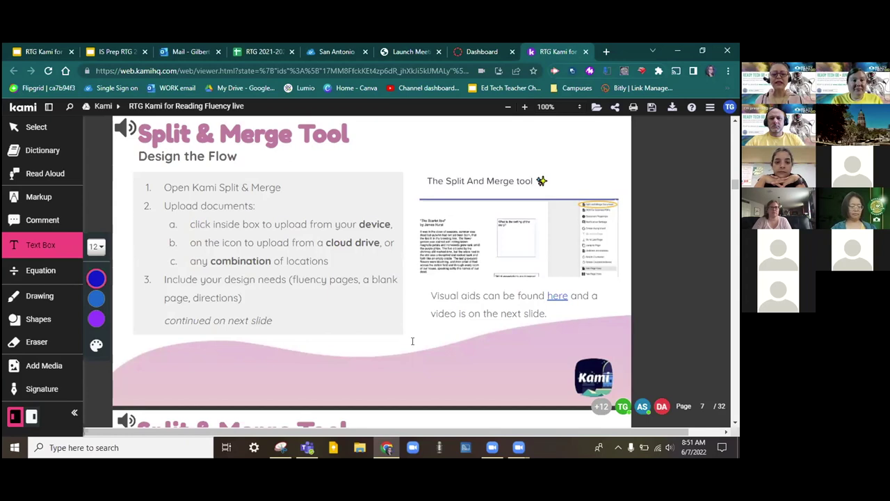
# Examine steps 4 to 7 on the continued Split & Merge Tool page, checking back against the preceding page's instructions
pyautogui.scroll(-3, 413, 339)
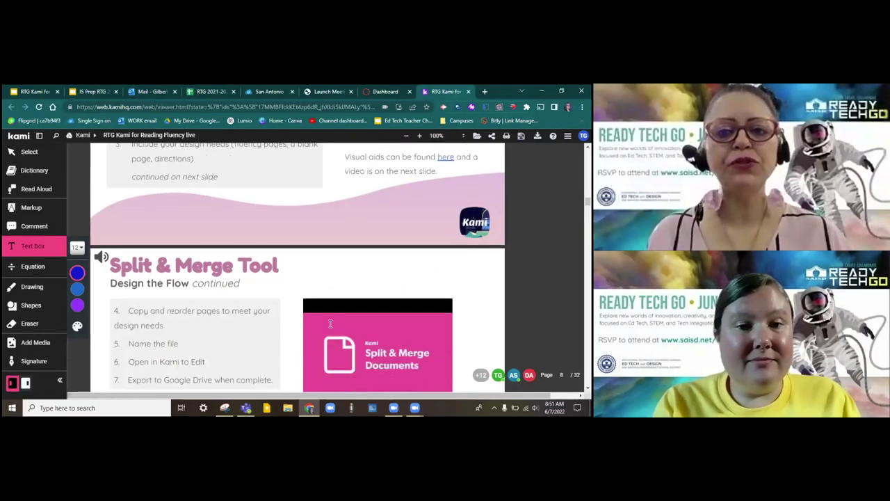
pyautogui.scroll(-1, 331, 324)
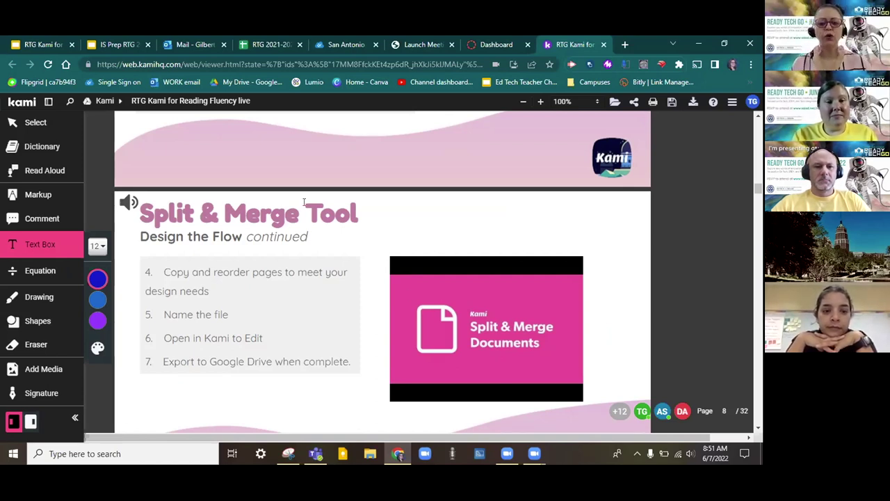
pyautogui.scroll(-1, 618, 331)
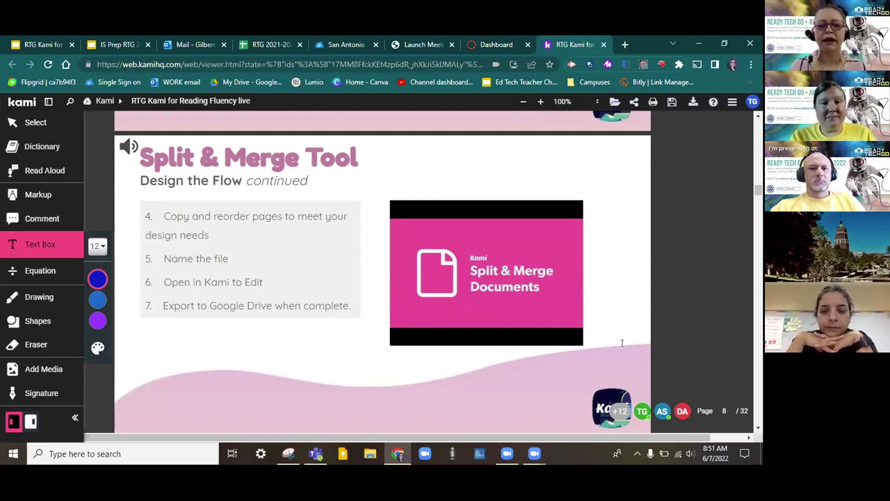
pyautogui.scroll(2, 623, 343)
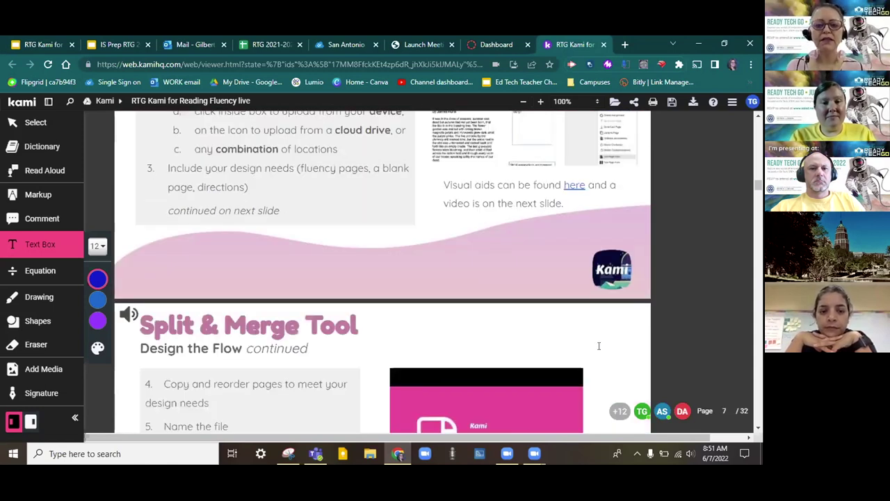
pyautogui.scroll(2, 598, 346)
pyautogui.scroll(-1, 598, 347)
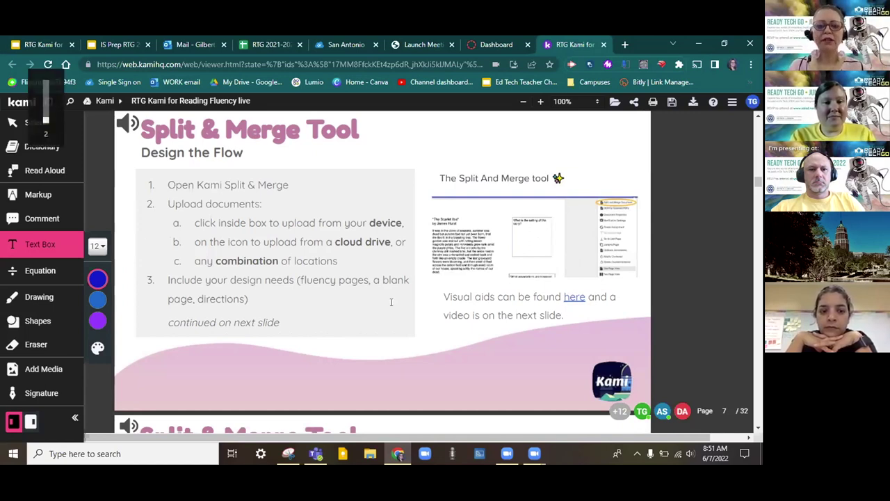
pyautogui.scroll(-3, 392, 304)
pyautogui.scroll(-1, 302, 306)
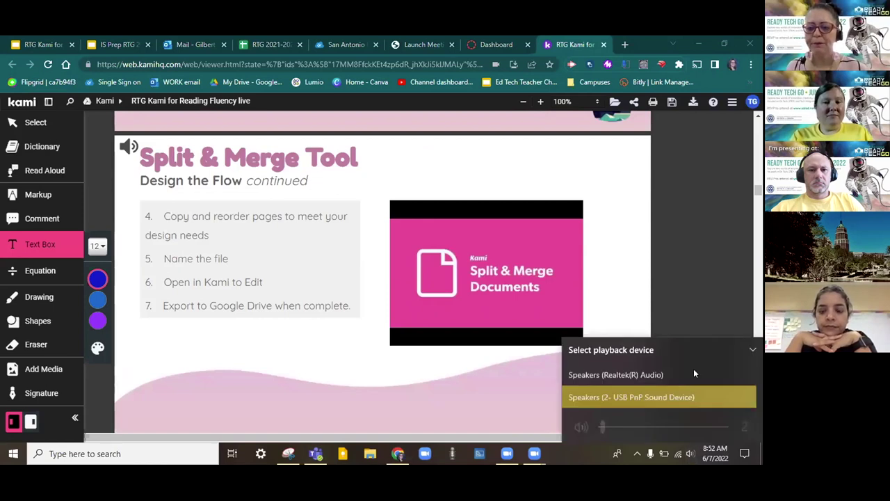
# Set the playback device to Speakers (Realtek(R) Audio) and switch to the Google Slides slideshow
pyautogui.click(694, 371)
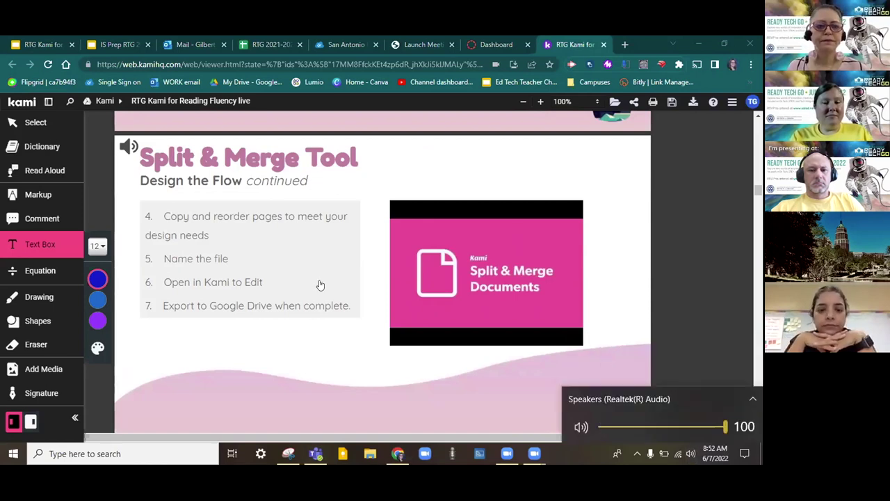
pyautogui.click(391, 346)
pyautogui.hotkey('ctrl', '1')
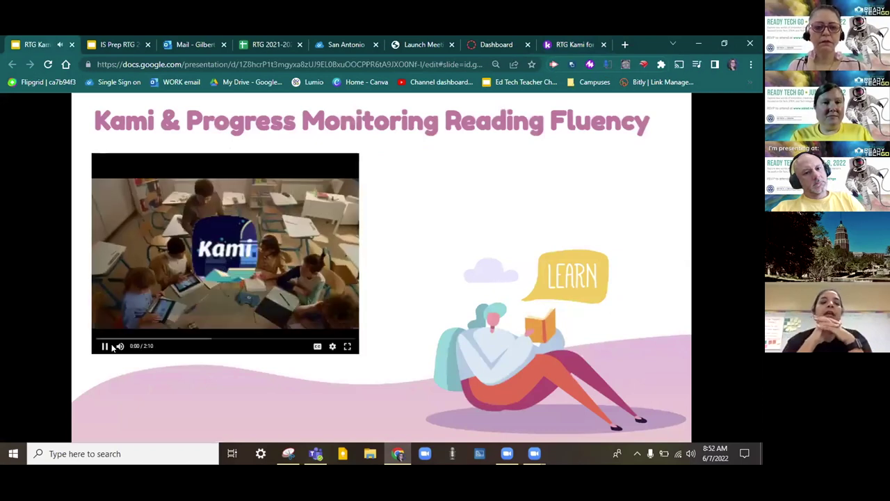
# Advance the slideshow from the Kami & Progress Monitoring Reading Fluency slide to the Split & Merge Tool, Design the Flow continued slide
pyautogui.click(525, 256)
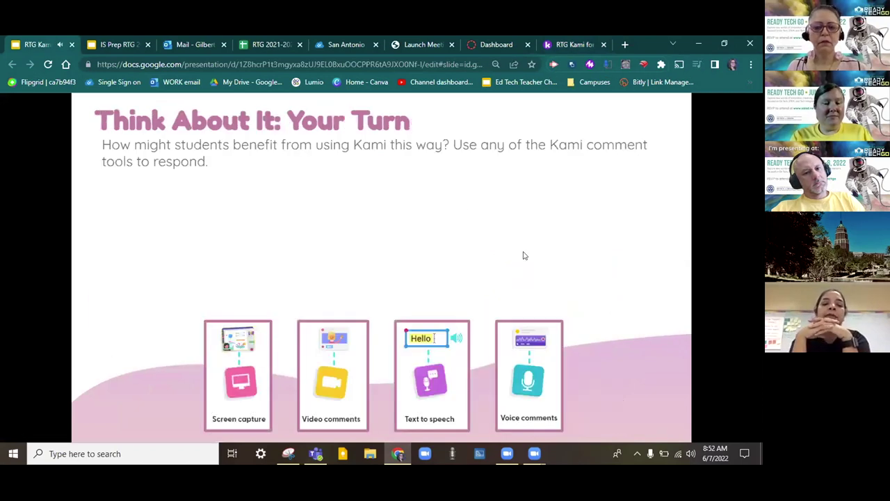
pyautogui.click(528, 255)
pyautogui.click(456, 306)
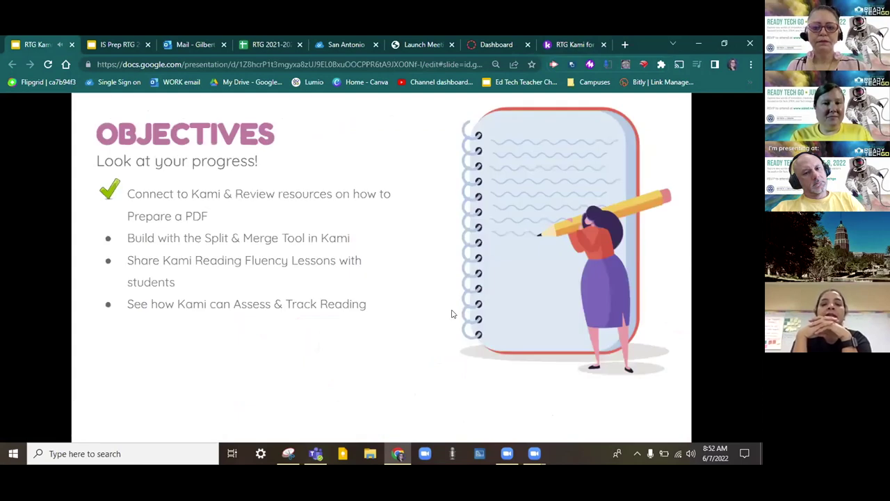
pyautogui.click(452, 314)
pyautogui.click(467, 316)
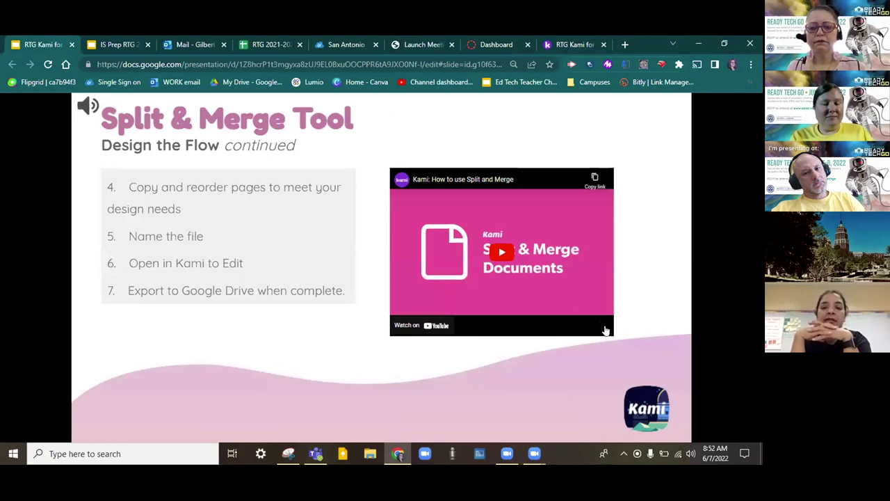
# Play the embedded "Kami: How to use Split and Merge" video in full screen, lower the sound volume and pause at 1:13
pyautogui.click(603, 329)
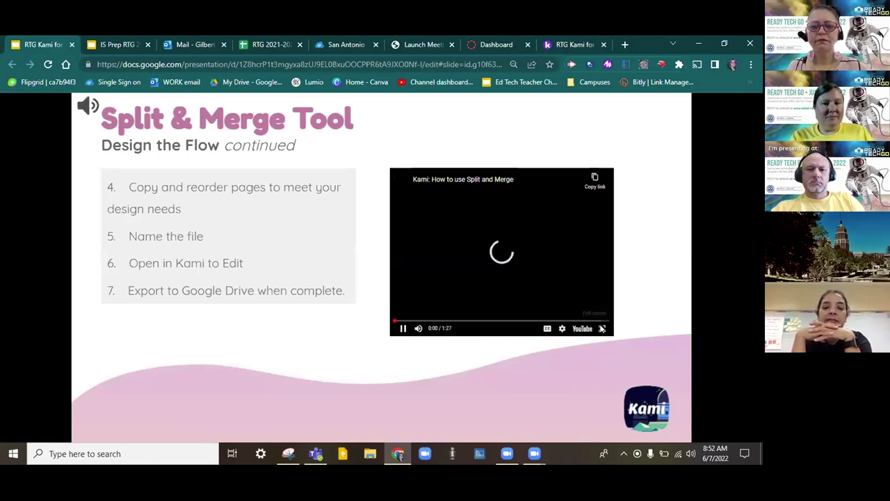
pyautogui.click(602, 328)
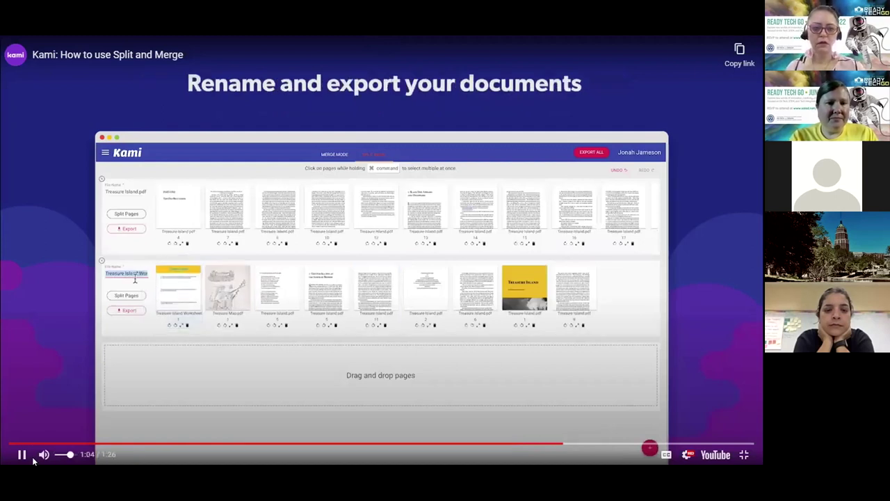
pyautogui.press('XF86AudioLowerVolume')
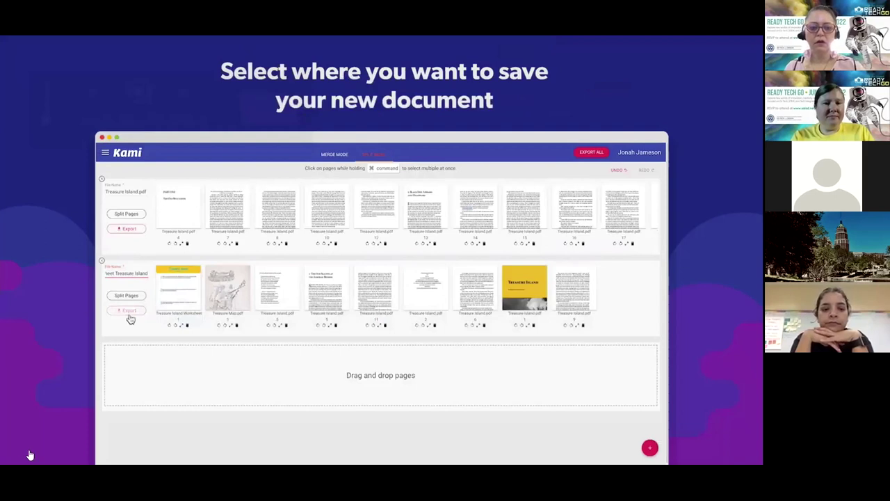
pyautogui.click(206, 353)
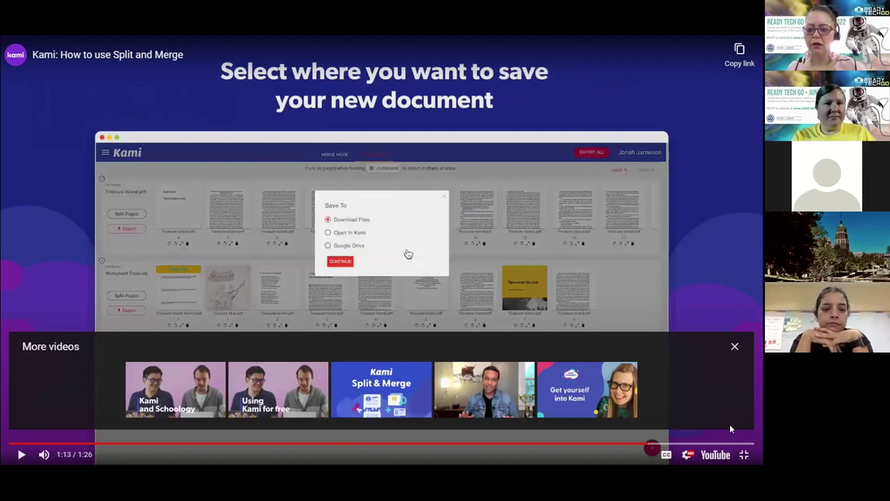
# Exit the full-screen Split and Merge video and check the system sound volume
pyautogui.click(743, 453)
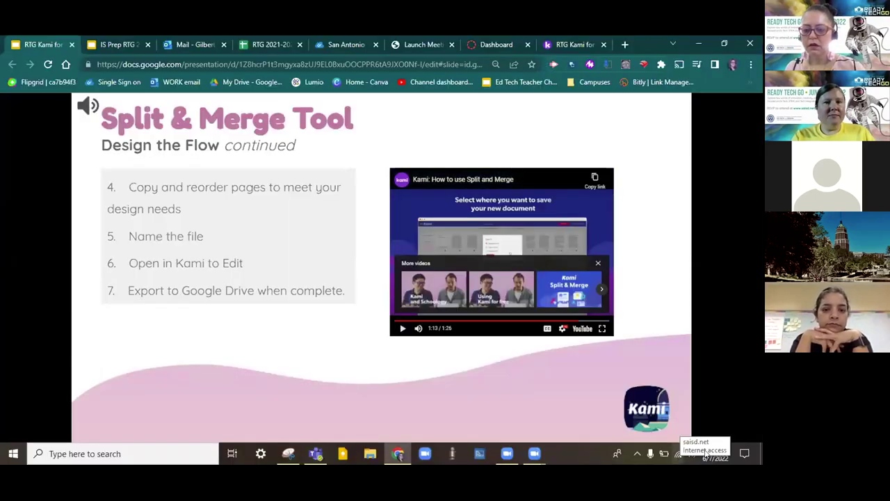
pyautogui.click(691, 454)
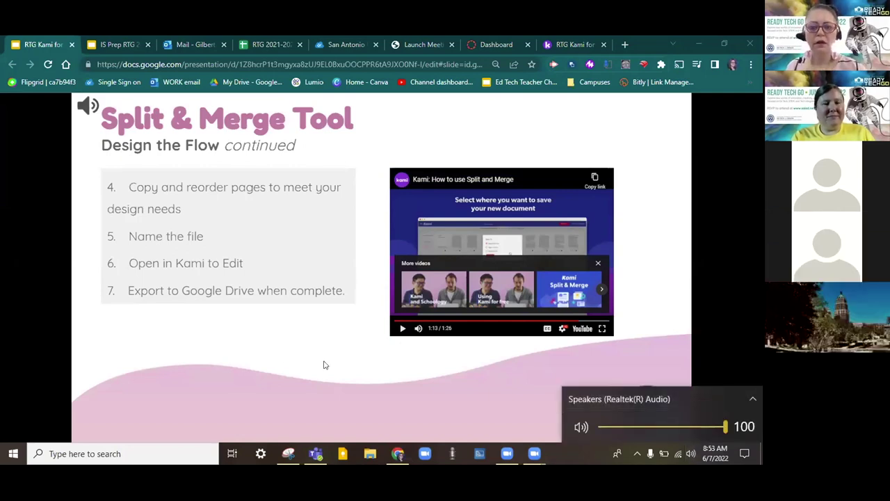
# Play the embedded "Kami: How to use Split and Merge" video in full screen from 0:07 and raise the system volume
pyautogui.click(403, 327)
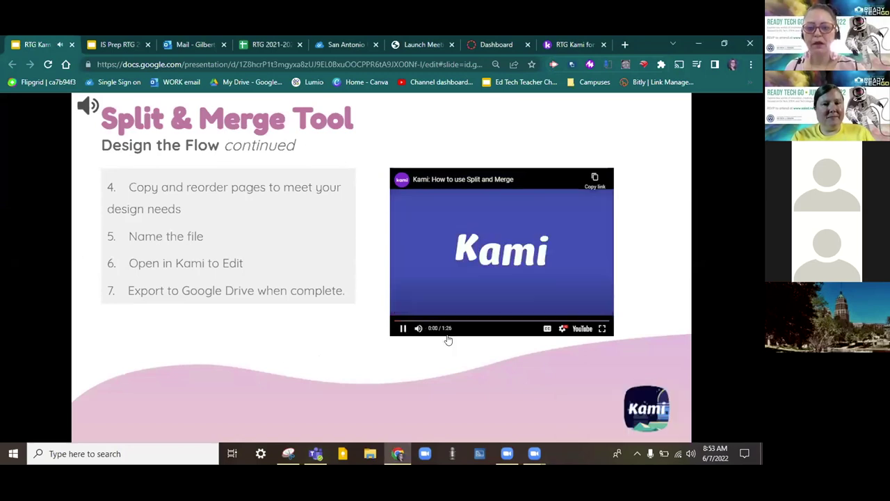
pyautogui.click(578, 319)
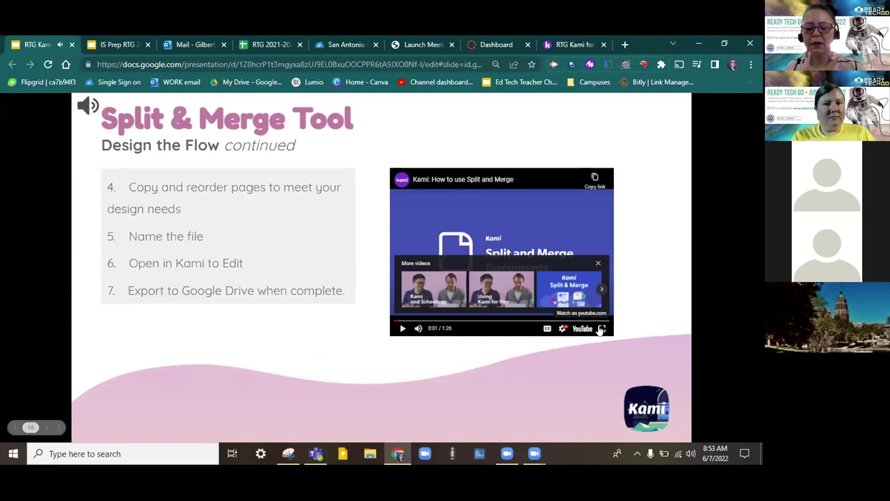
pyautogui.click(583, 322)
pyautogui.click(603, 329)
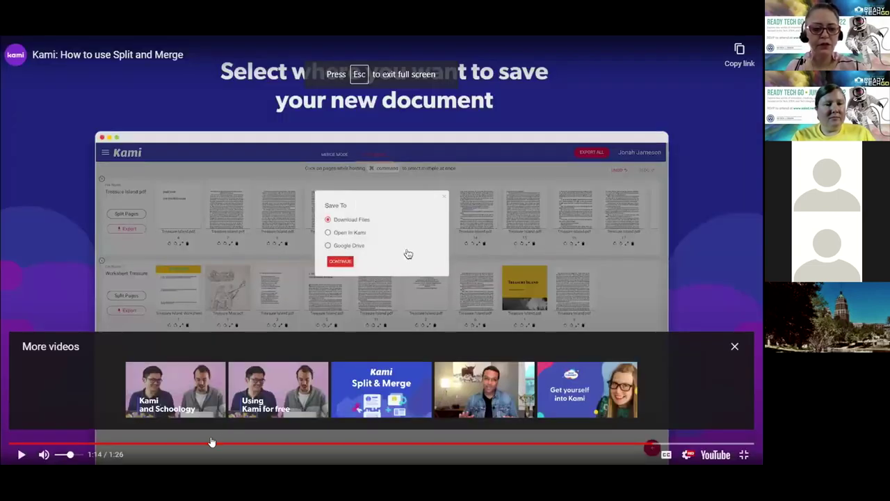
pyautogui.click(76, 444)
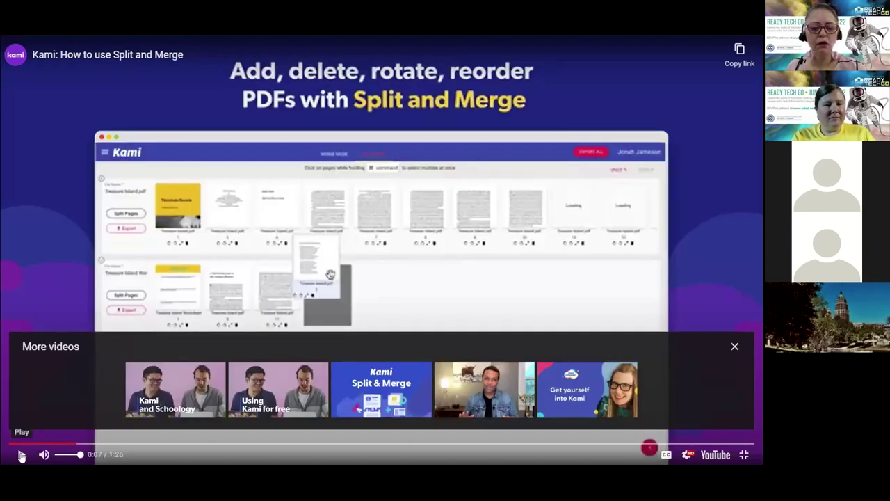
pyautogui.click(21, 455)
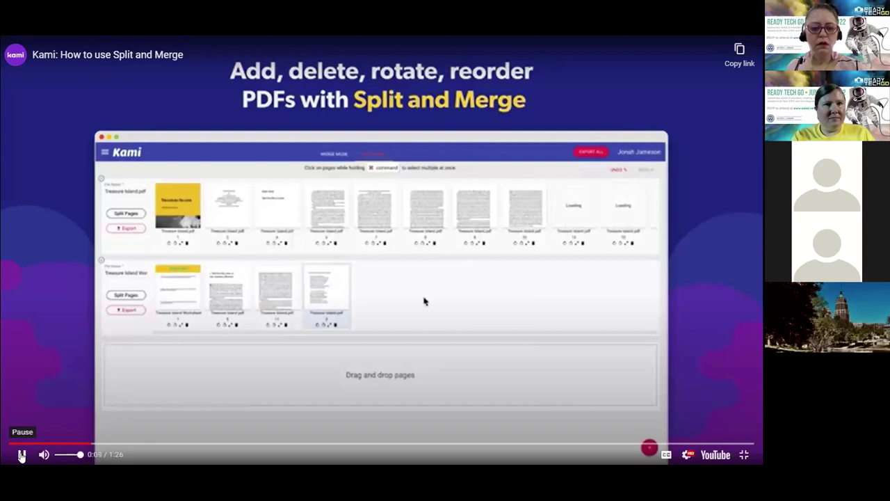
pyautogui.press('XF86AudioLowerVolume')
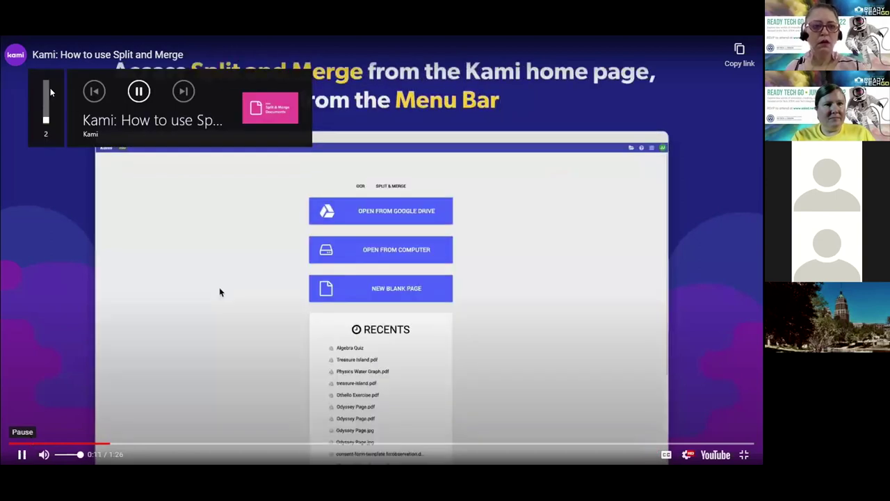
pyautogui.click(43, 84)
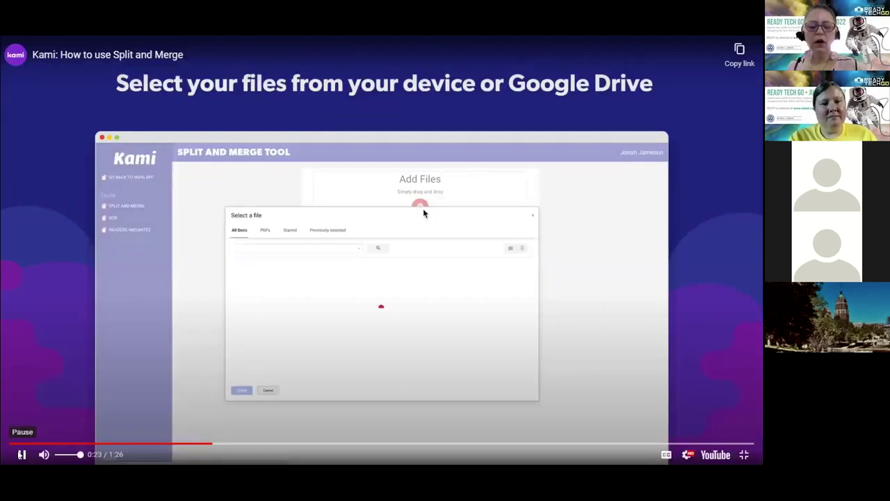
# Pause the video at 0:24, leave full screen and set the playback device to Speakers (2- USB PnP Sound Device)
pyautogui.click(22, 454)
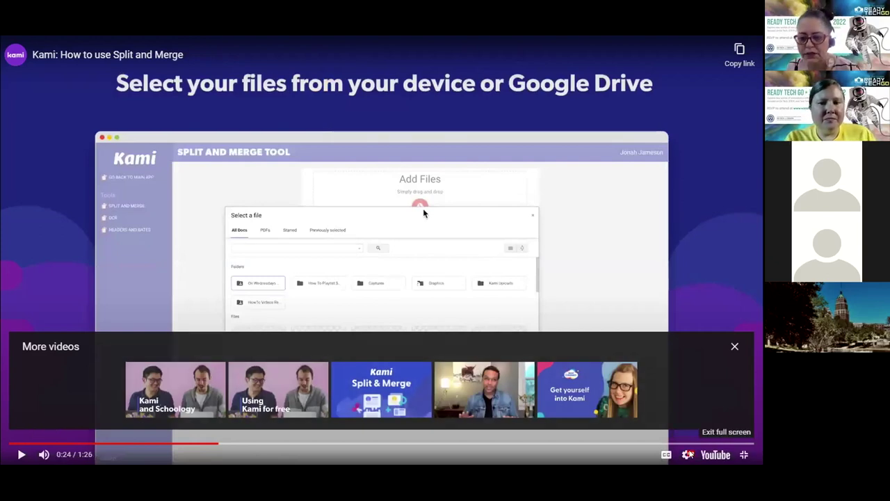
pyautogui.click(744, 454)
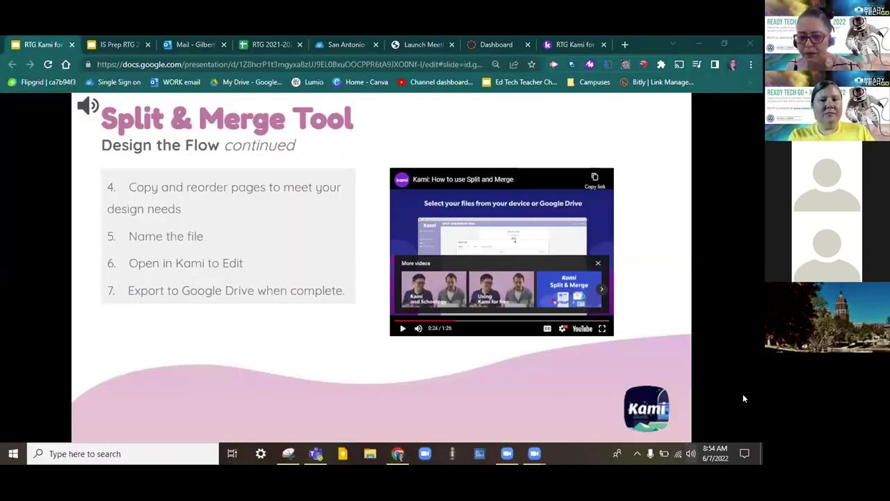
pyautogui.click(691, 397)
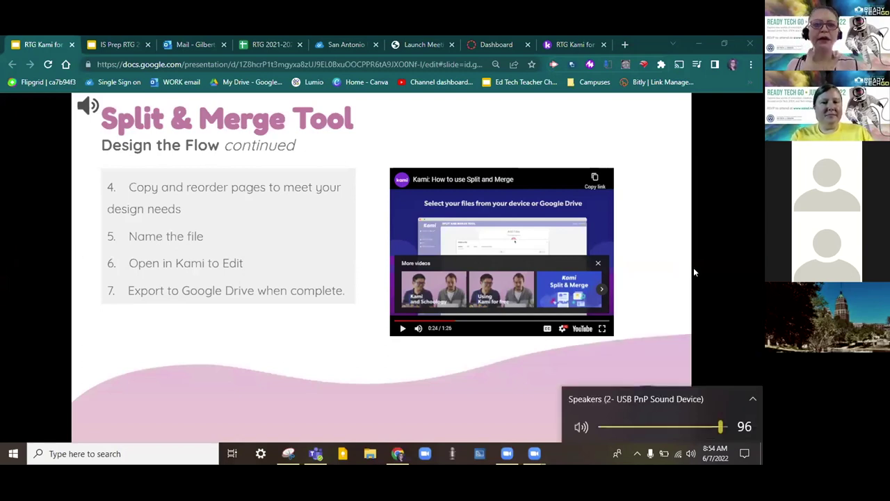
# Switch to the RTG Kami for Reading Fluency live document in Kami and examine the Split & Merge Tool: Your Turn page through Build in Kami
pyautogui.click(556, 45)
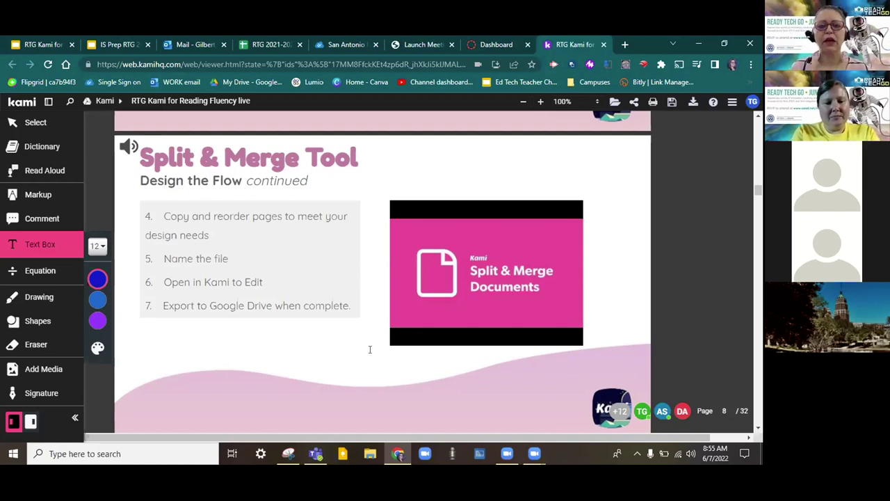
pyautogui.scroll(-1, 370, 349)
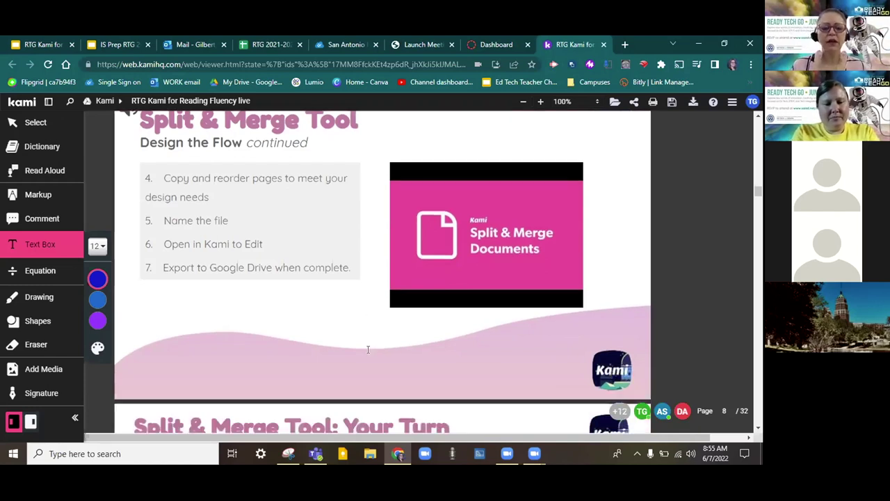
pyautogui.scroll(-2, 368, 349)
pyautogui.scroll(-4, 368, 350)
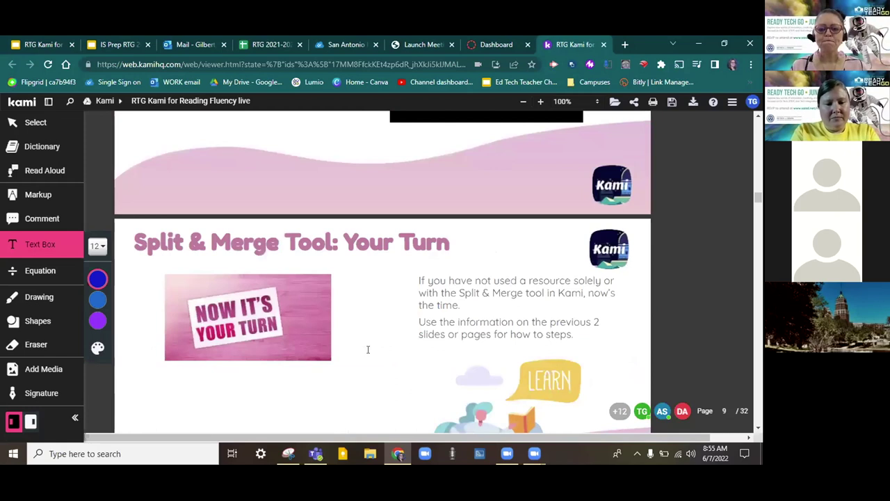
pyautogui.scroll(-1, 368, 349)
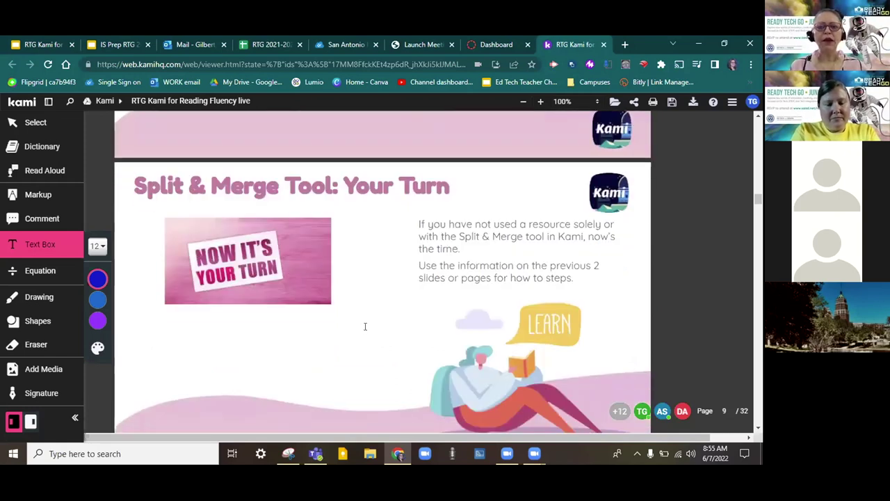
pyautogui.scroll(-2, 365, 326)
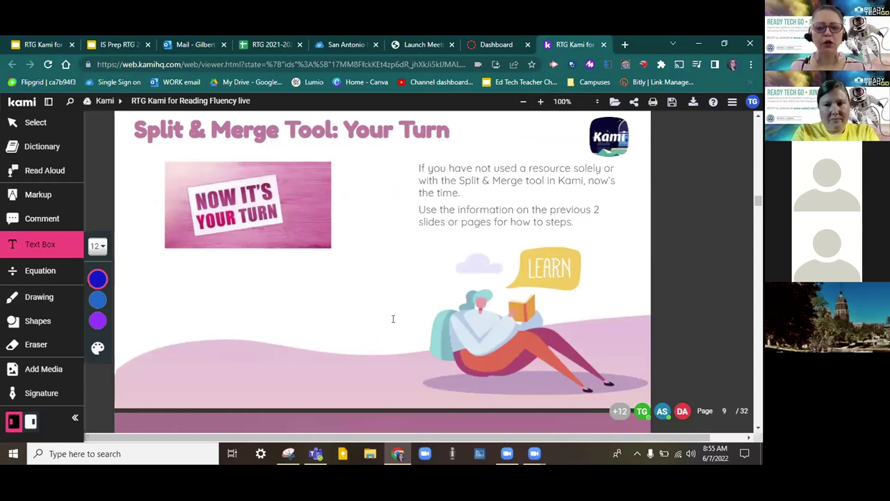
pyautogui.scroll(-2, 394, 319)
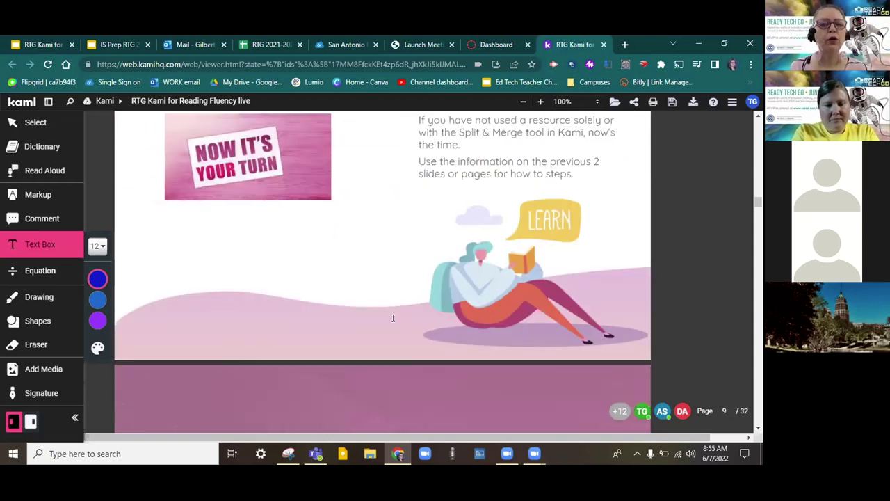
pyautogui.scroll(-3, 393, 318)
pyautogui.scroll(-2, 393, 318)
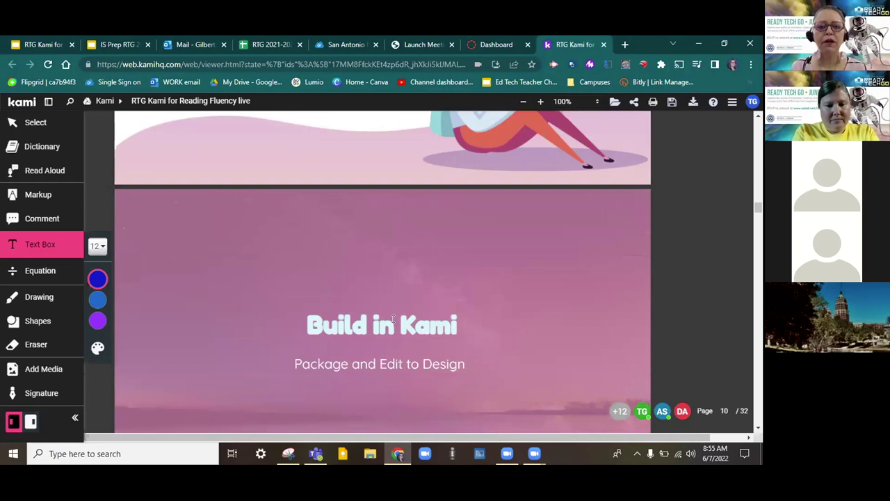
# Review the Packaging the Lesson: Edit to Include page and select the "Accommodations (audio, video, visual)" line
pyautogui.scroll(-2, 489, 242)
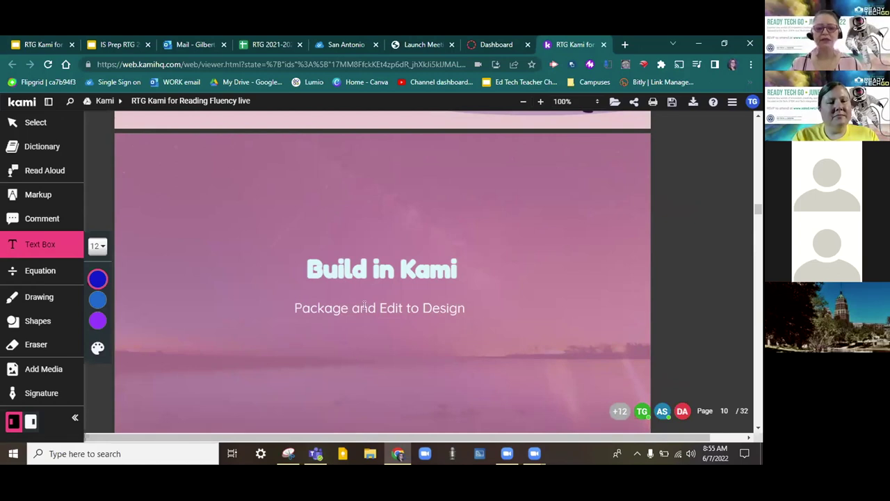
pyautogui.scroll(-3, 363, 302)
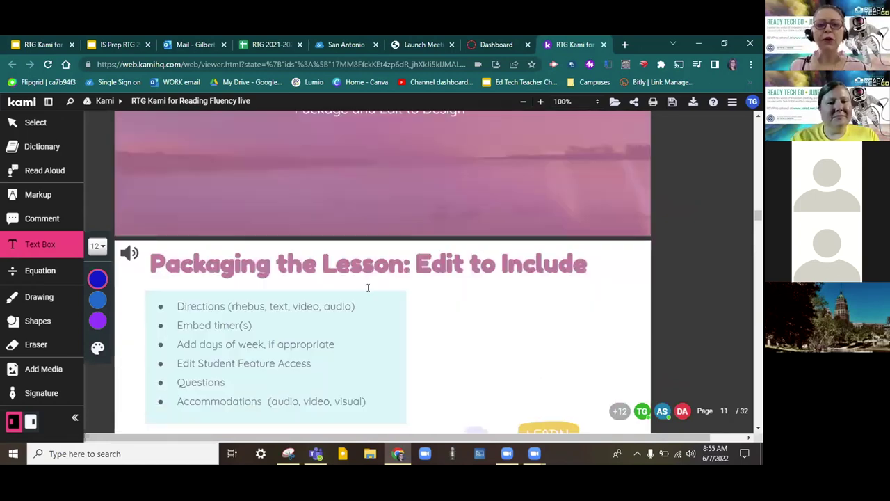
pyautogui.scroll(-1, 368, 287)
pyautogui.scroll(-1, 368, 288)
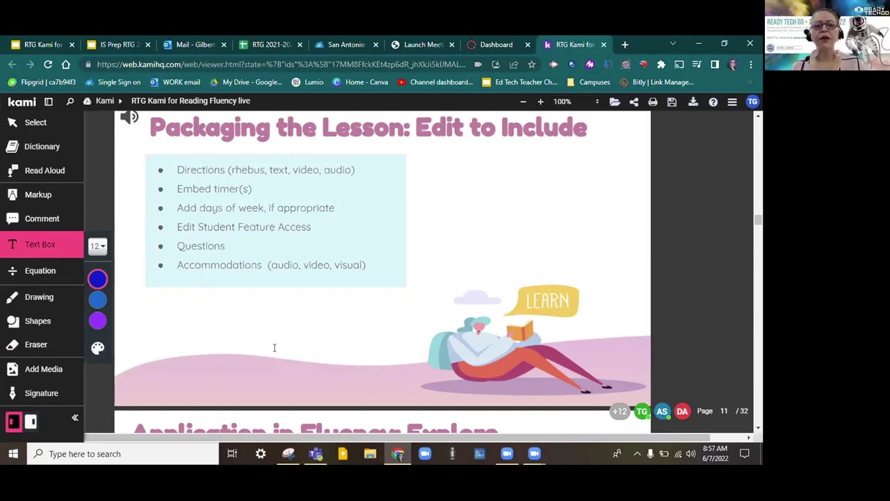
pyautogui.moveTo(366, 266); pyautogui.dragTo(175, 266)
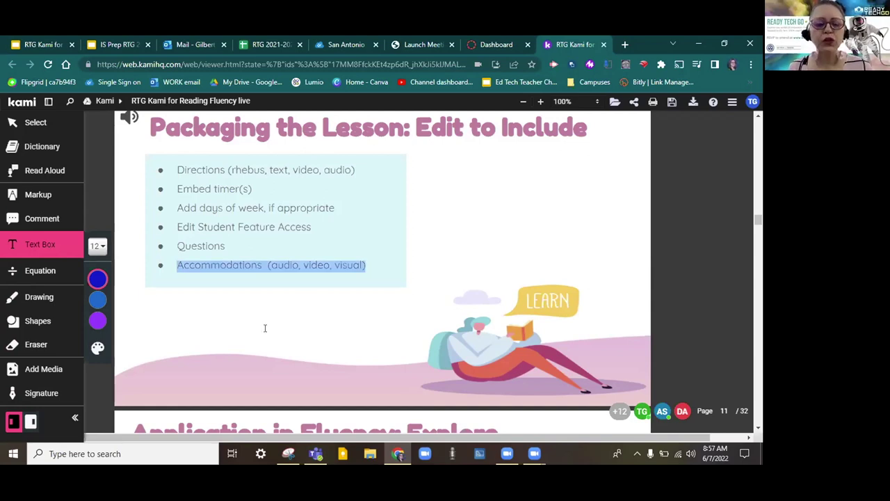
# Examine the teacher-created lesson examples on the Application in Fluency: Explore page
pyautogui.scroll(-2, 313, 348)
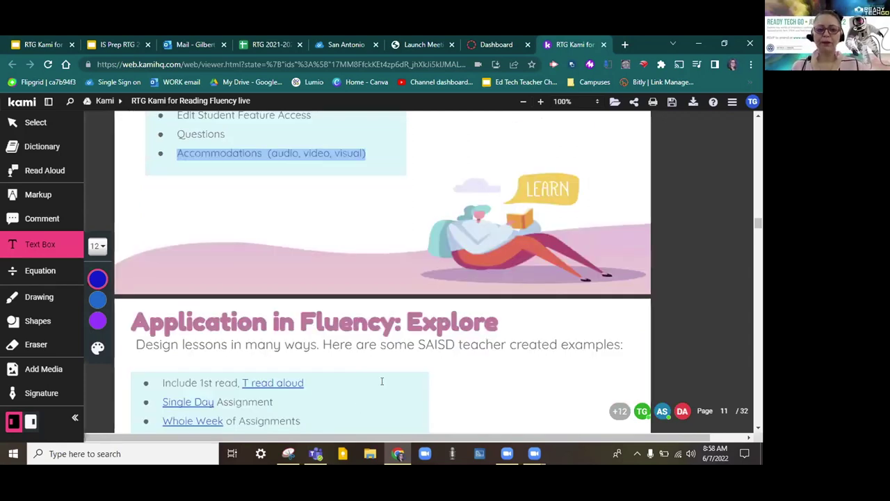
pyautogui.scroll(-1, 382, 381)
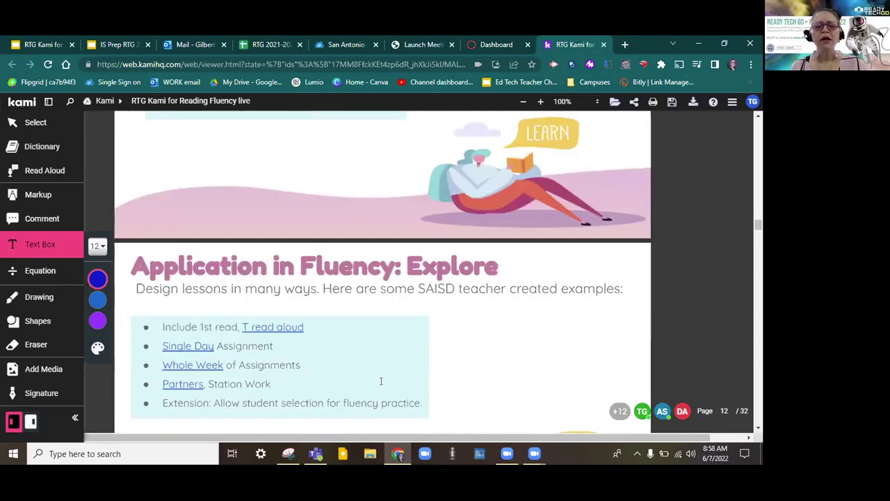
pyautogui.scroll(-1, 381, 381)
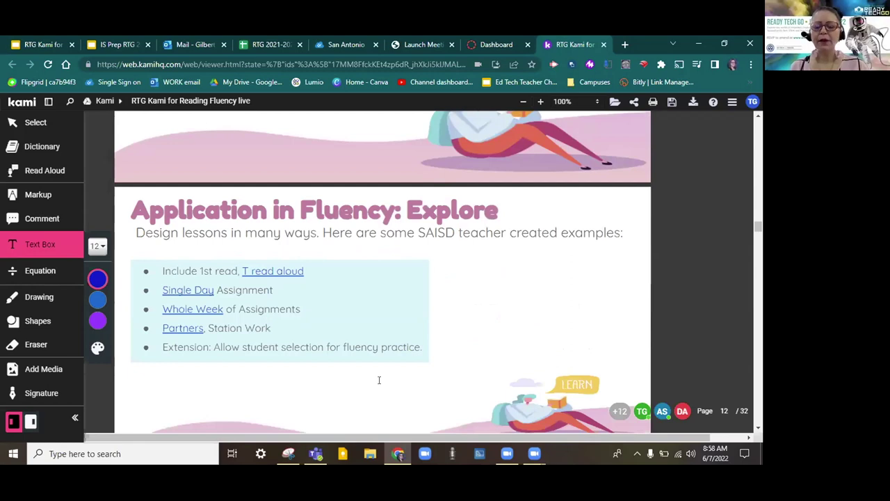
pyautogui.scroll(-1, 379, 380)
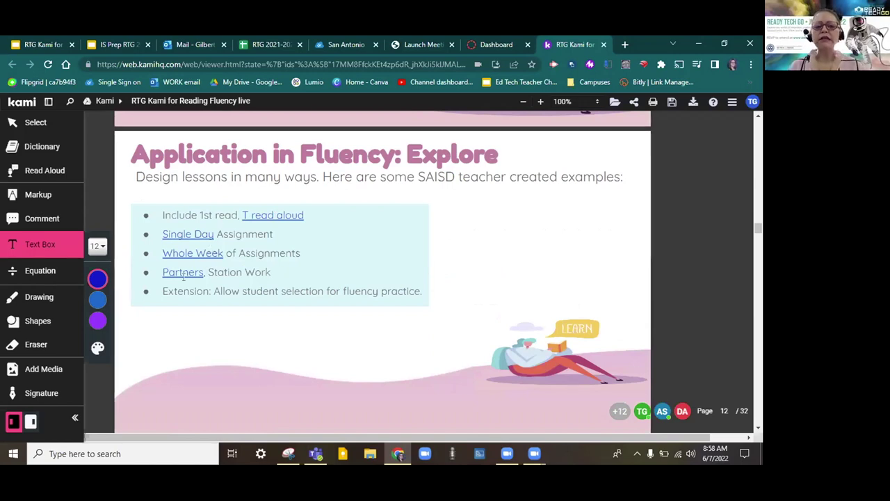
pyautogui.click(276, 210)
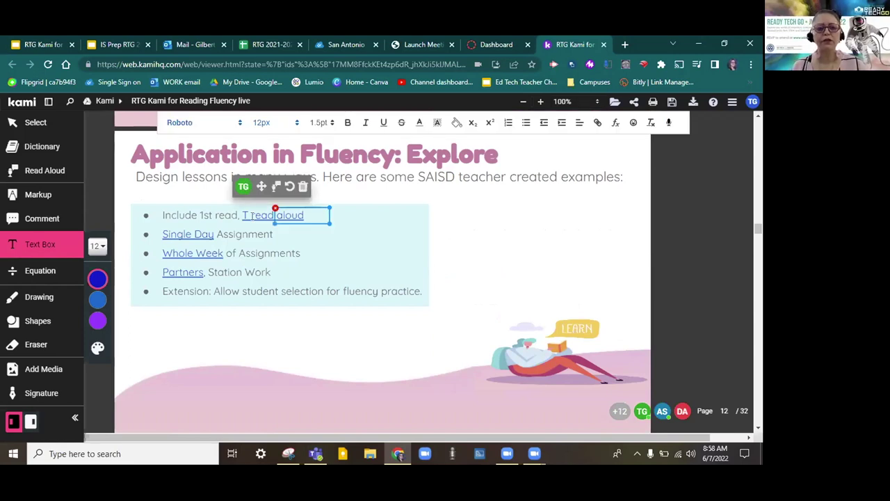
pyautogui.click(251, 214)
pyautogui.click(252, 212)
pyautogui.press('Escape')
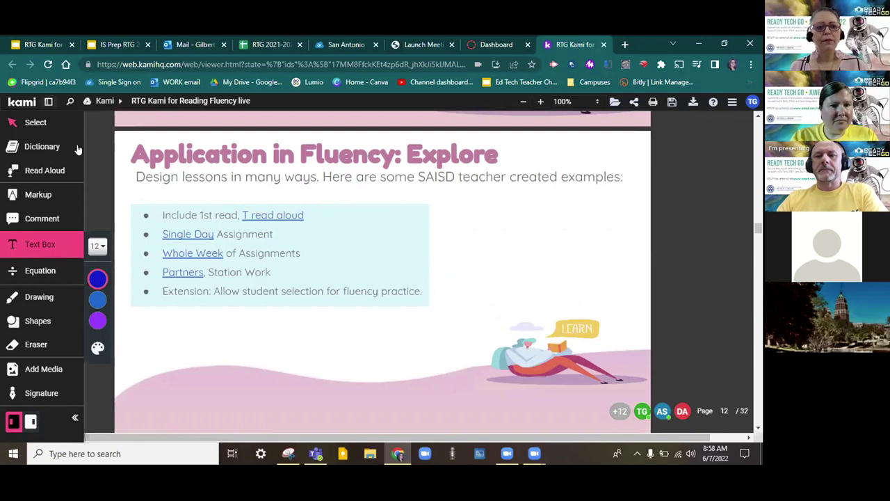
# Activate the Select tool and try to open the "T read aloud" link on the Application in Fluency: Explore page
pyautogui.click(36, 121)
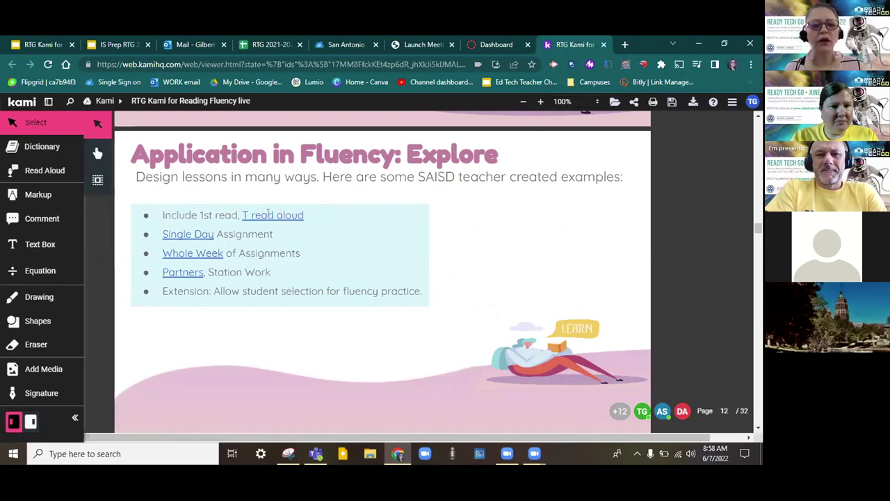
pyautogui.doubleClick(265, 215)
pyautogui.click(295, 215)
pyautogui.doubleClick(295, 215)
pyautogui.click(258, 215)
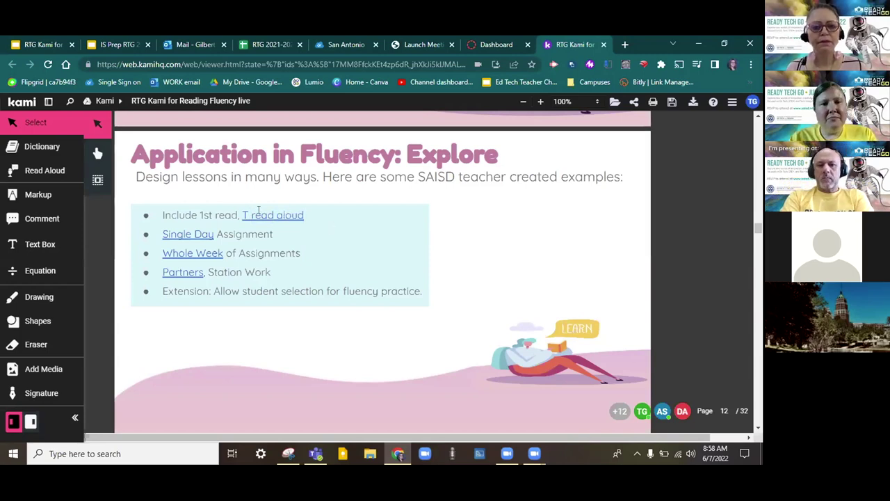
pyautogui.moveTo(318, 248); pyautogui.dragTo(259, 215)
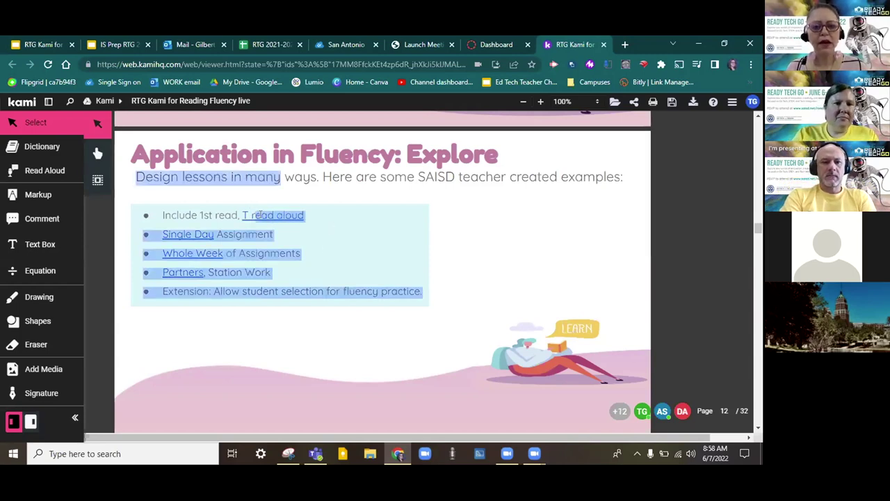
pyautogui.click(259, 215)
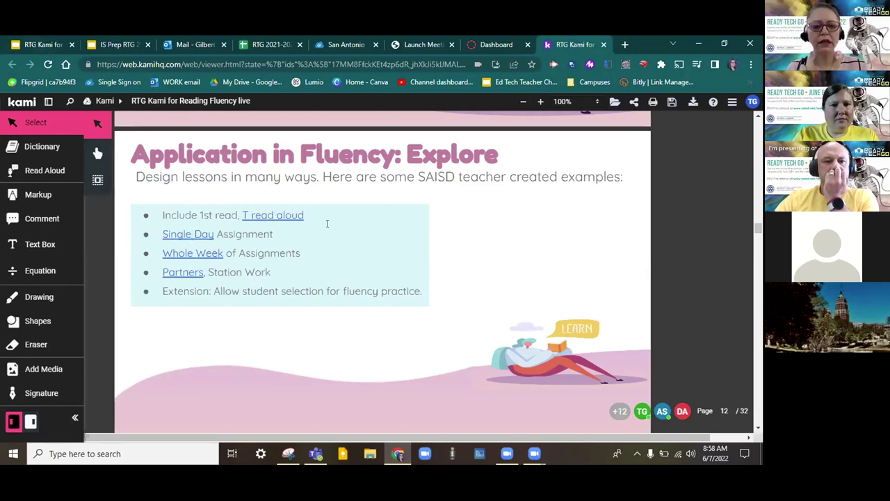
pyautogui.moveTo(268, 212); pyautogui.dragTo(271, 214)
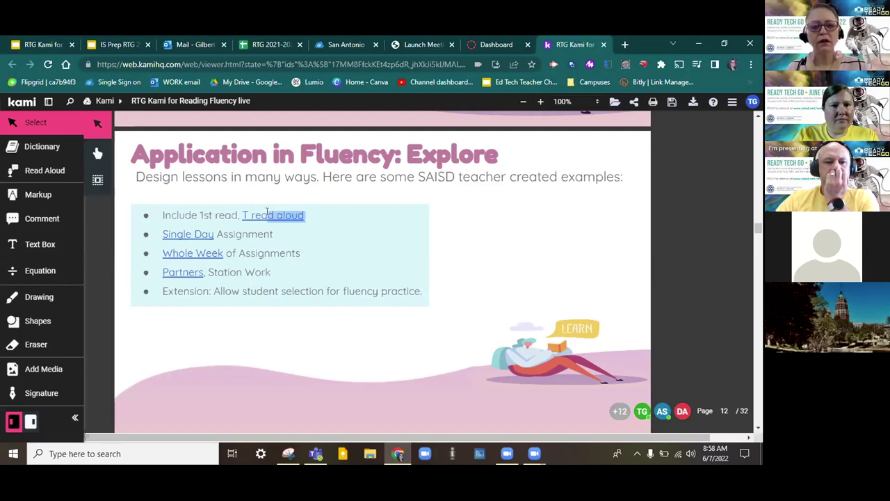
pyautogui.click(352, 259)
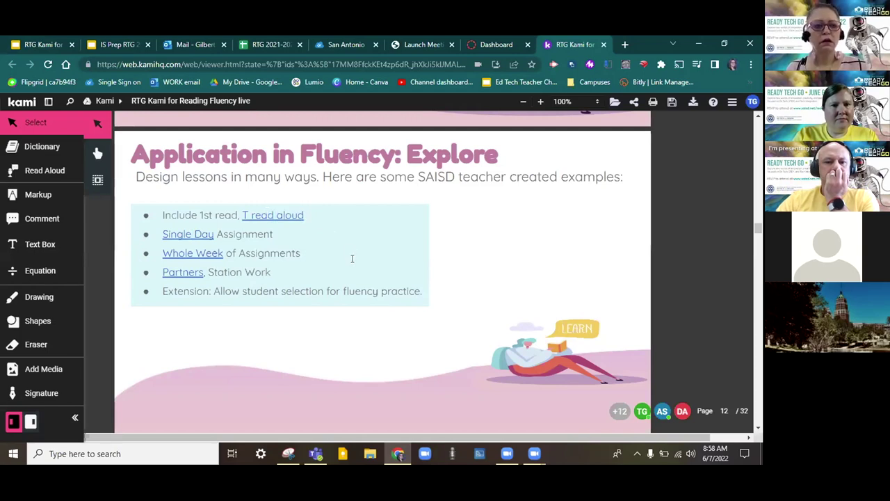
# Switch to the RTG Kami slideshow in Google Slides and advance to the Application in Fluency: Explore slide
pyautogui.click(46, 49)
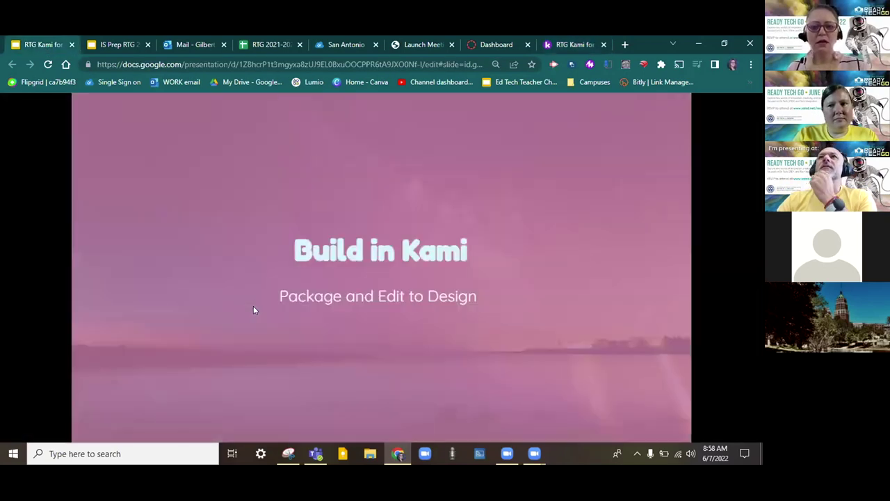
pyautogui.click(254, 306)
pyautogui.click(254, 311)
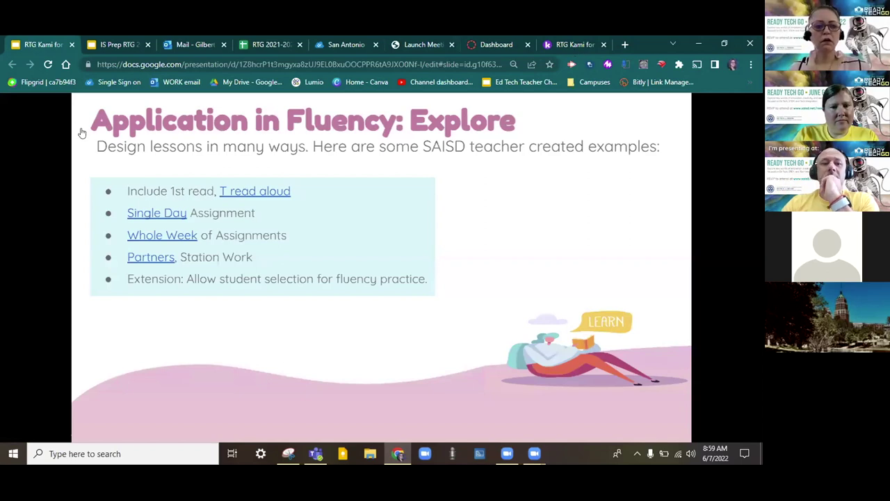
pyautogui.hotkey('ctrl', 'shift', 'Tab')
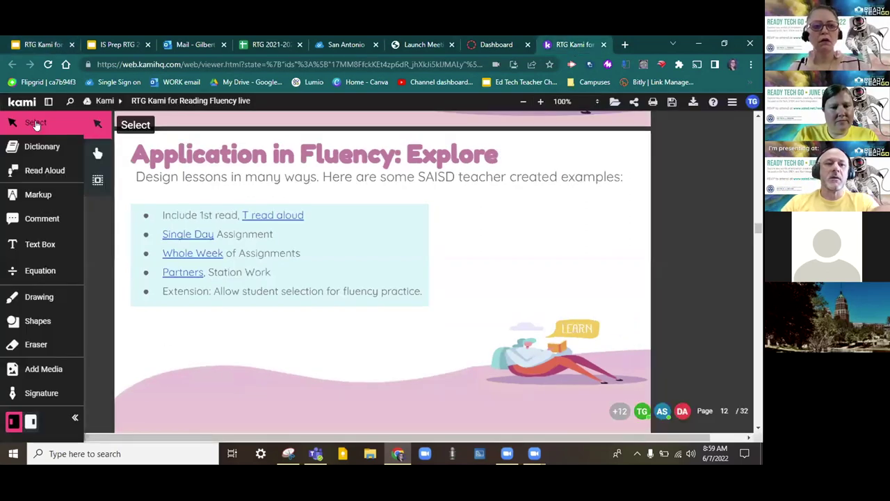
pyautogui.click(38, 127)
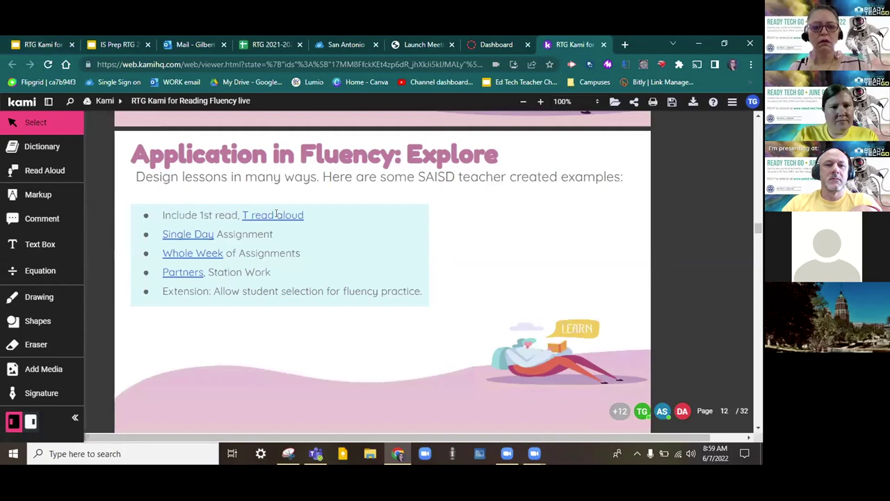
pyautogui.click(52, 44)
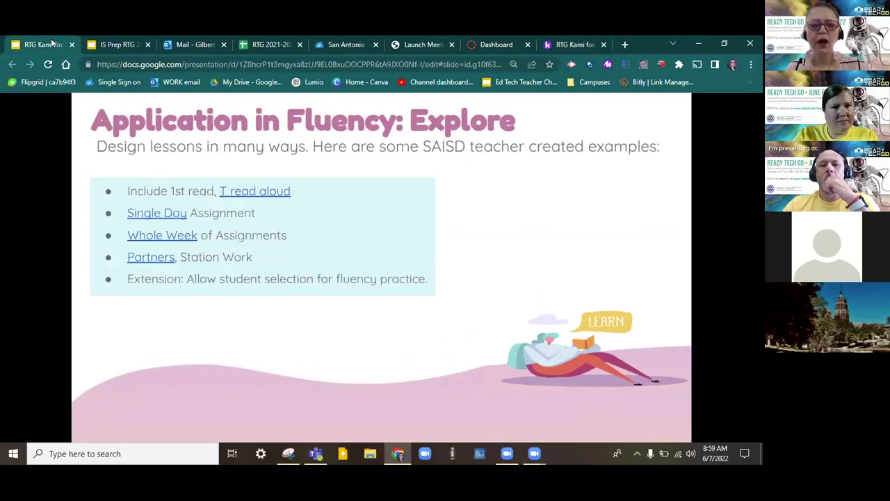
# Open the "T read aloud" example video from the slide and lower the computer's audio volume
pyautogui.click(256, 191)
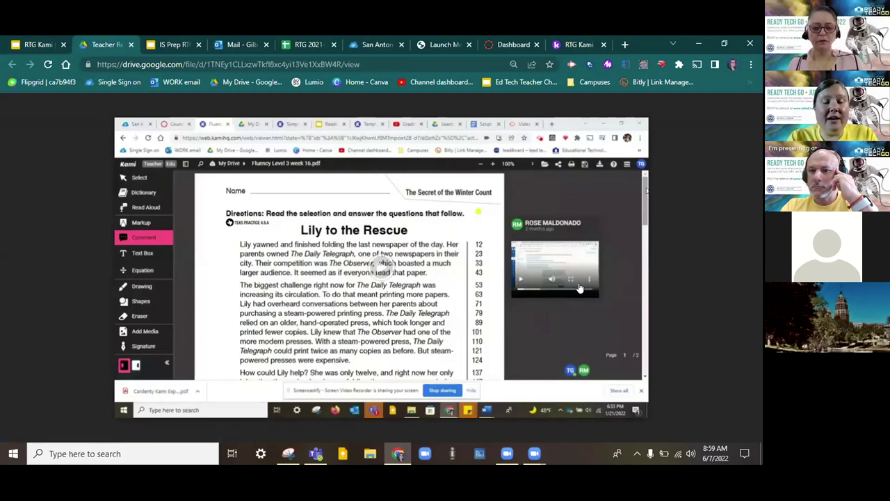
pyautogui.press('XF86AudioRaiseVolume')
pyautogui.press('XF86AudioLowerVolume')
pyautogui.press('XF86AudioLowerVolume')
pyautogui.press('XF86AudioLowerVolume')
pyautogui.press('XF86AudioLowerVolume')
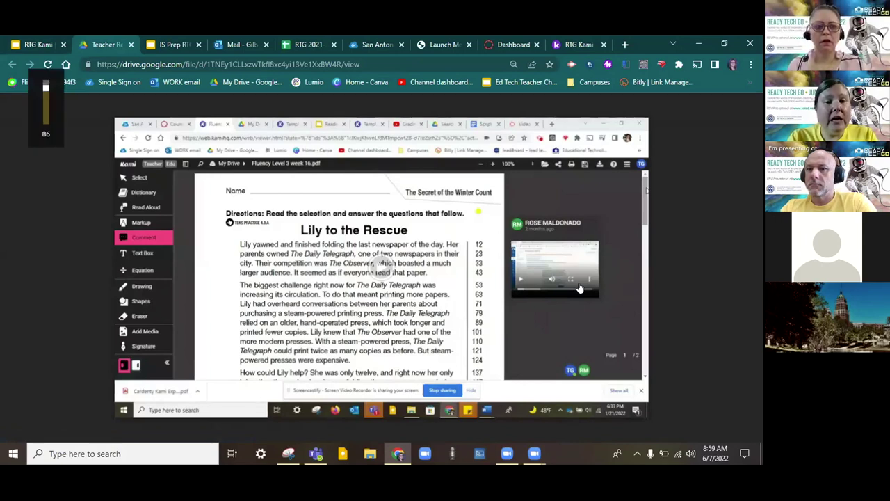
pyautogui.press('XF86AudioLowerVolume')
pyautogui.press('XF86AudioLowerVolume')
pyautogui.press('XF86AudioLowerVolume')
pyautogui.press('XF86AudioLowerVolume')
pyautogui.press('XF86AudioLowerVolume')
pyautogui.press('XF86AudioLowerVolume')
pyautogui.press('XF86AudioLowerVolume')
pyautogui.press('XF86AudioLowerVolume')
pyautogui.press('XF86AudioLowerVolume')
pyautogui.press('XF86AudioLowerVolume')
pyautogui.press('XF86AudioLowerVolume')
pyautogui.press('XF86AudioLowerVolume')
pyautogui.press('XF86AudioLowerVolume')
pyautogui.press('XF86AudioLowerVolume')
pyautogui.press('XF86AudioLowerVolume')
pyautogui.press('XF86AudioLowerVolume')
pyautogui.press('XF86AudioLowerVolume')
pyautogui.press('XF86AudioLowerVolume')
pyautogui.press('XF86AudioLowerVolume')
pyautogui.press('XF86AudioLowerVolume')
pyautogui.press('XF86AudioLowerVolume')
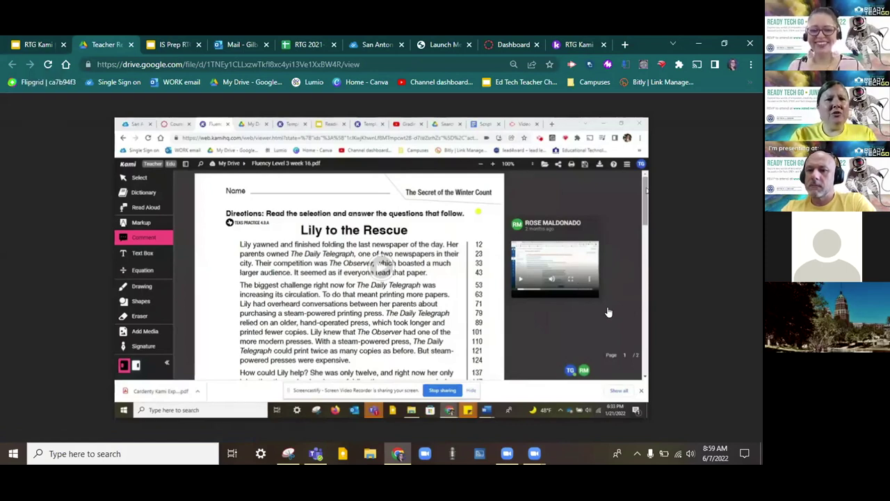
# Play the Teacher Reads Aloud for first run video through and close it to return to the slideshow
pyautogui.moveTo(612, 311)
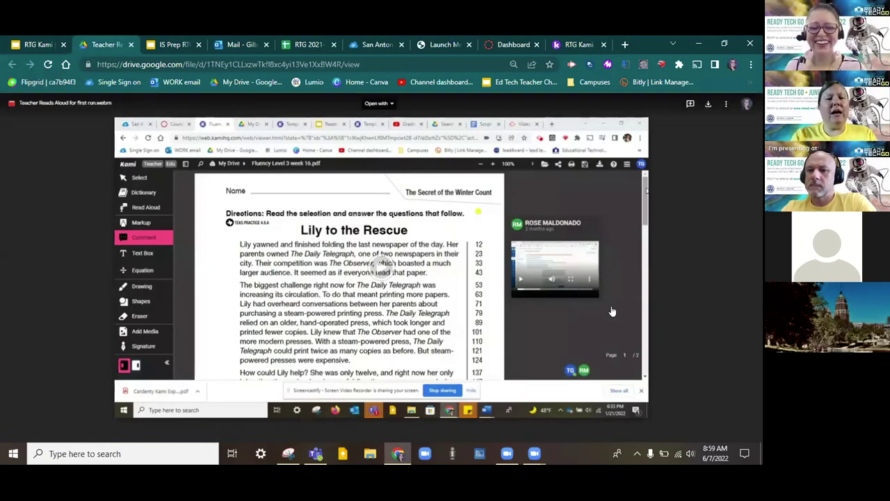
pyautogui.click(380, 270)
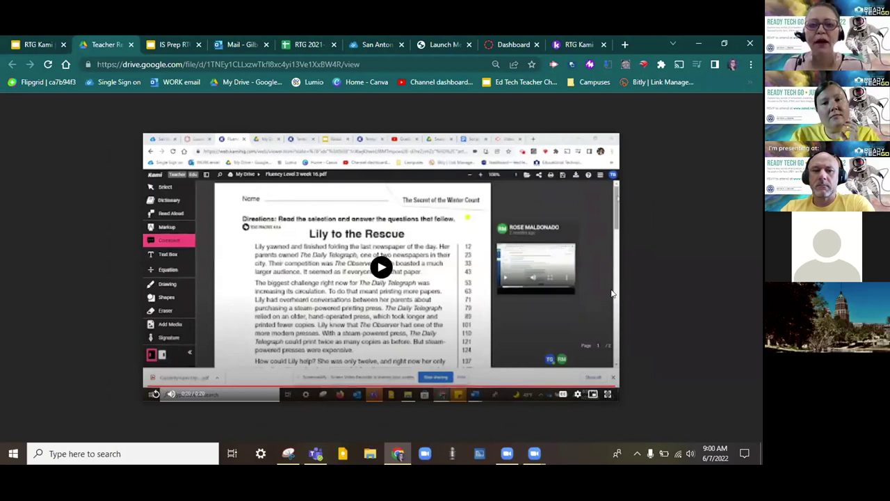
pyautogui.click(130, 45)
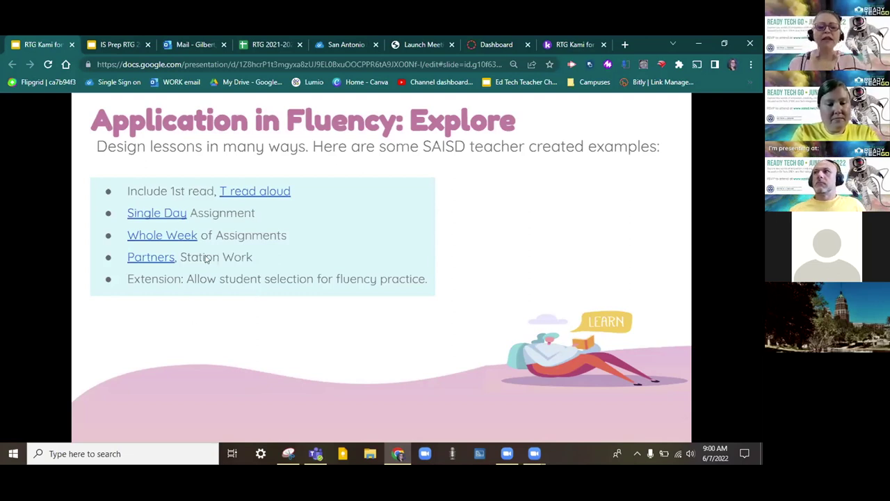
# Open and watch the "Single Day" assignment example video, and return to the slideshow
pyautogui.click(174, 214)
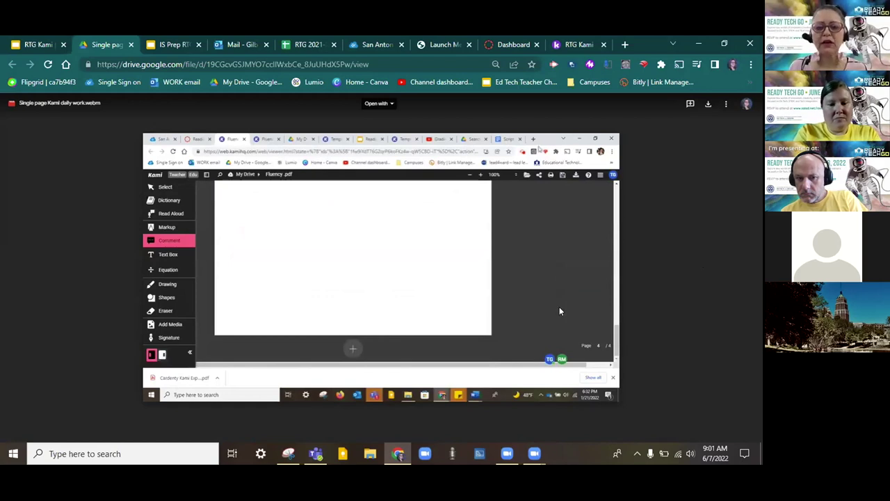
pyautogui.click(36, 46)
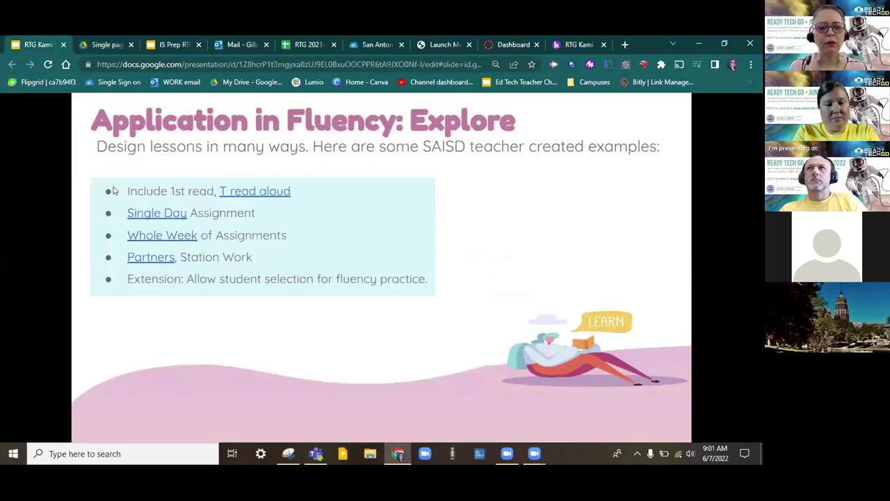
# Open the "Whole Week" assignment template and examine its instruction pages and the Monday and Tuesday reading pages
pyautogui.click(162, 235)
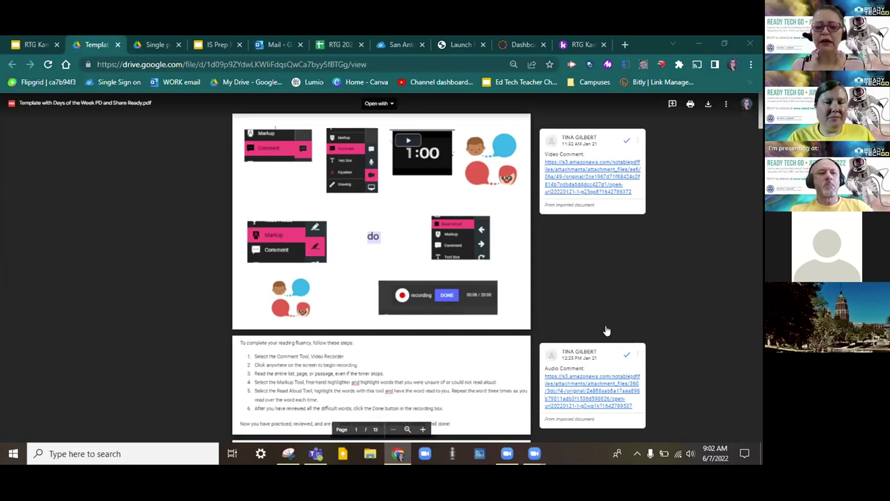
pyautogui.scroll(-1, 605, 331)
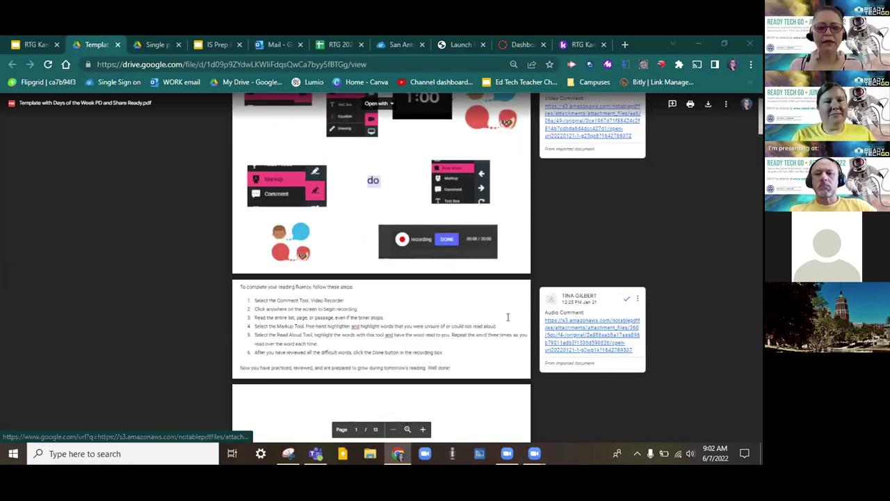
pyautogui.scroll(-2, 507, 314)
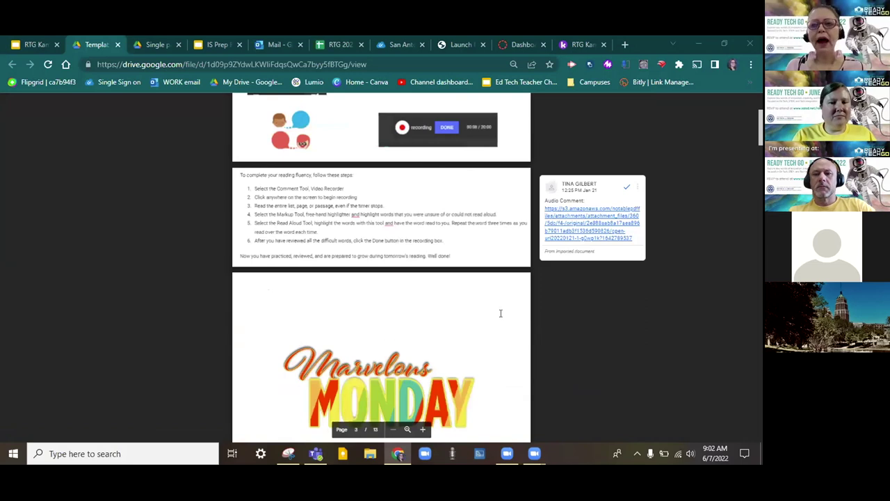
pyautogui.scroll(-2, 500, 313)
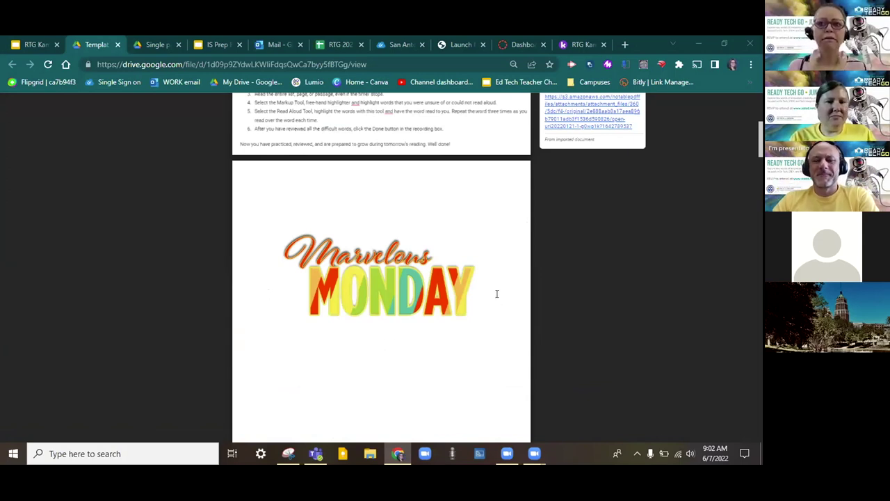
pyautogui.scroll(-3, 497, 293)
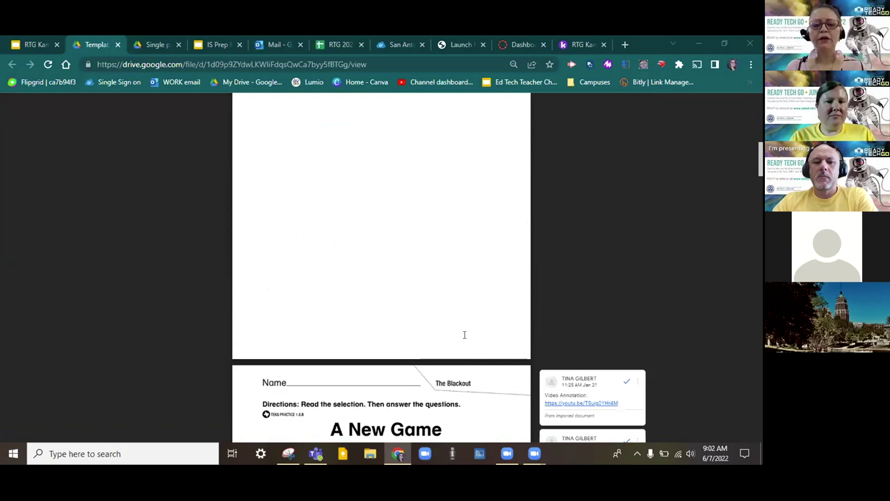
pyautogui.scroll(-3, 465, 334)
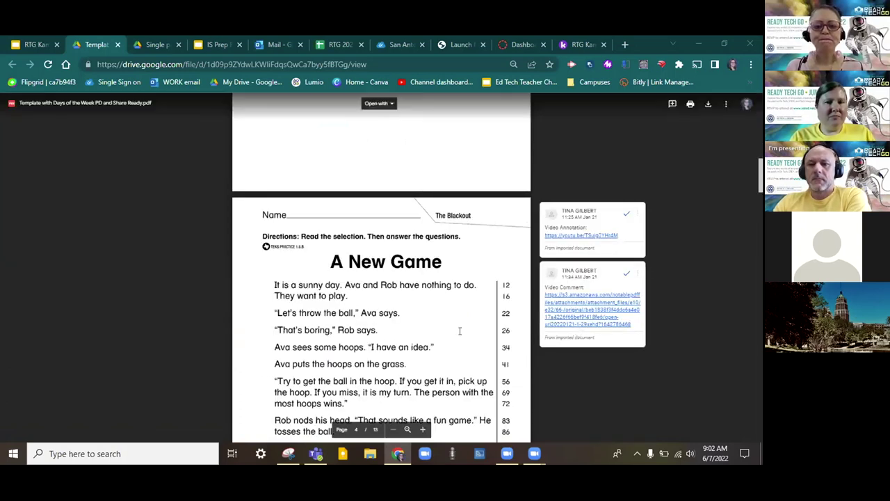
pyautogui.scroll(-2, 460, 332)
pyautogui.scroll(-6, 459, 331)
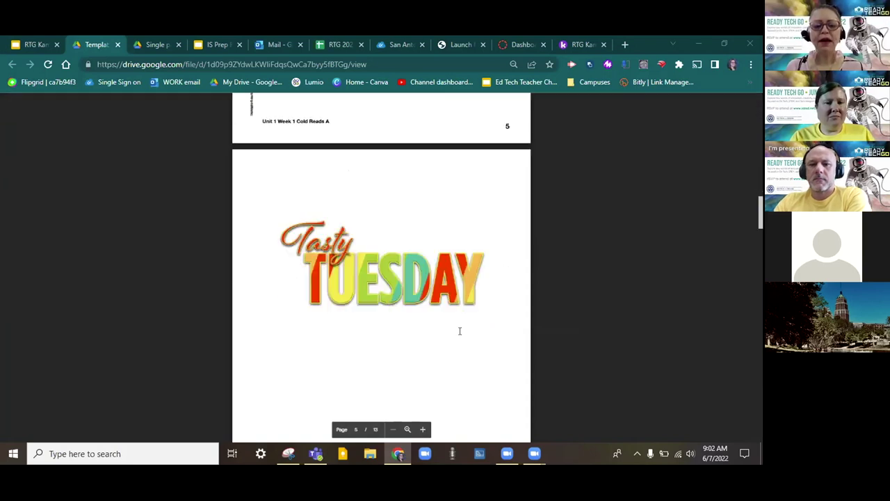
pyautogui.scroll(-2, 460, 332)
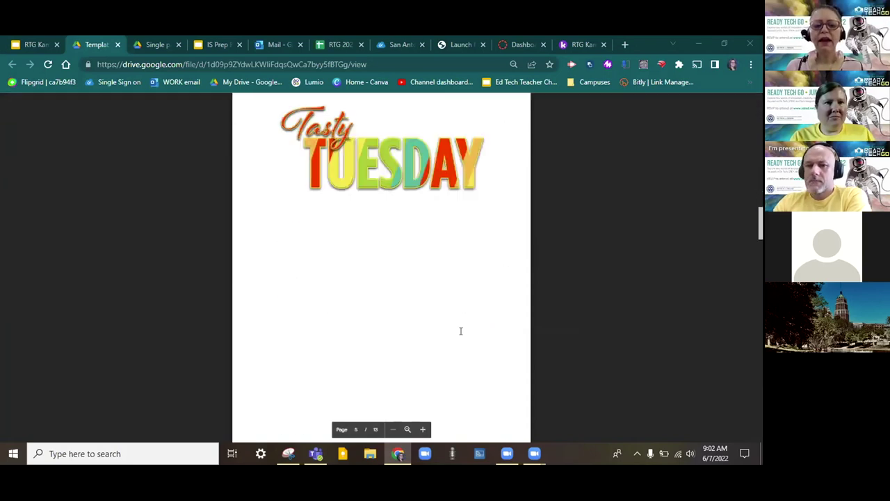
pyautogui.scroll(-3, 460, 331)
pyautogui.scroll(-5, 460, 331)
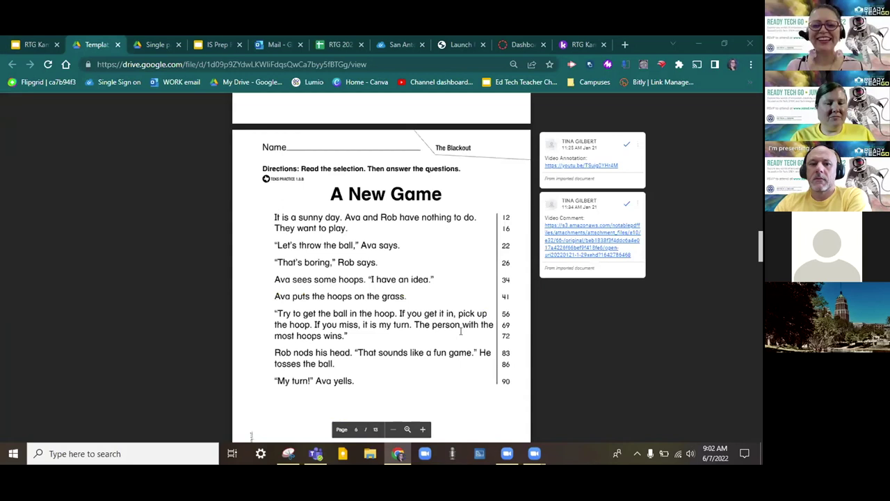
pyautogui.scroll(1, 460, 345)
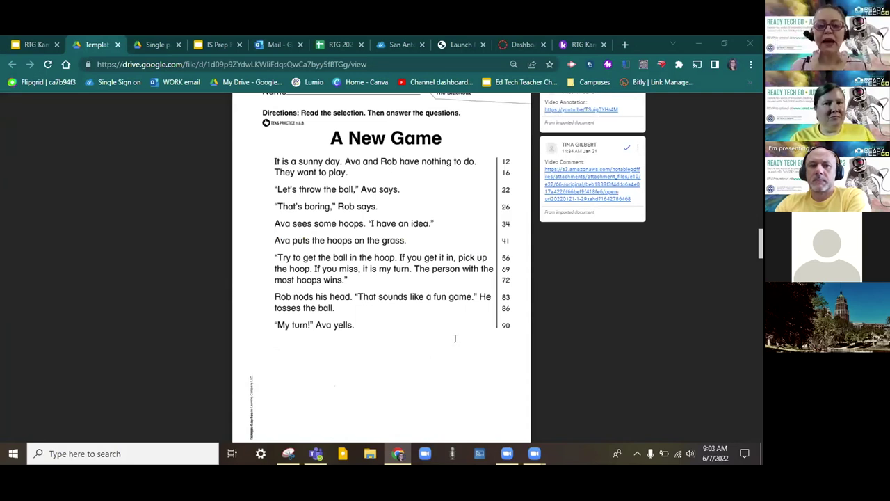
# Examine the template's Wednesday, Thursday and Friday pages through to the Weekly Reflection page
pyautogui.scroll(-3, 455, 338)
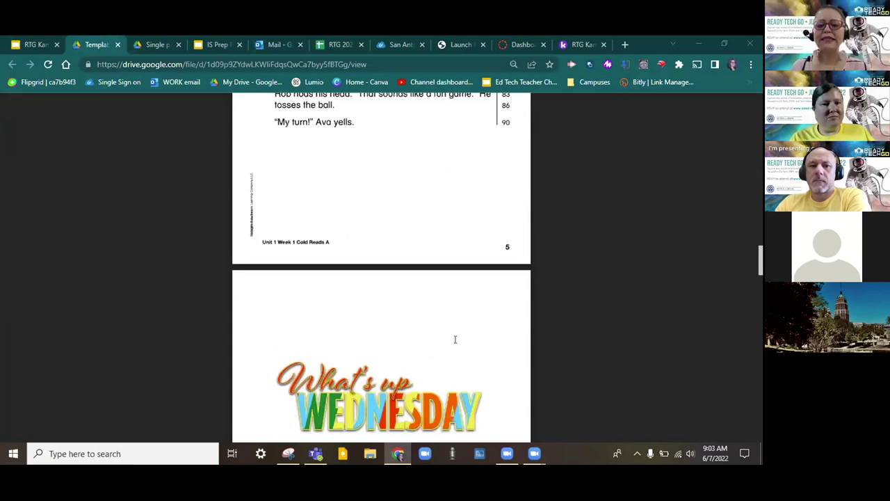
pyautogui.scroll(-2, 455, 339)
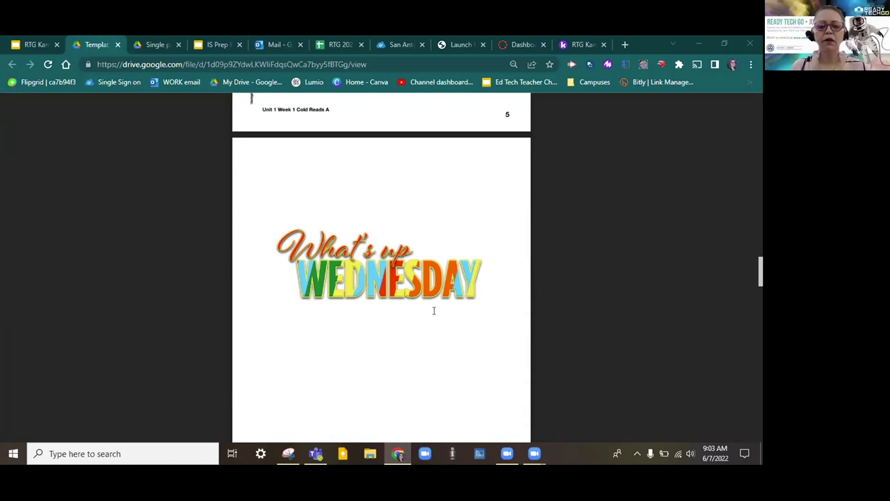
pyautogui.scroll(-3, 434, 310)
pyautogui.scroll(-10, 435, 317)
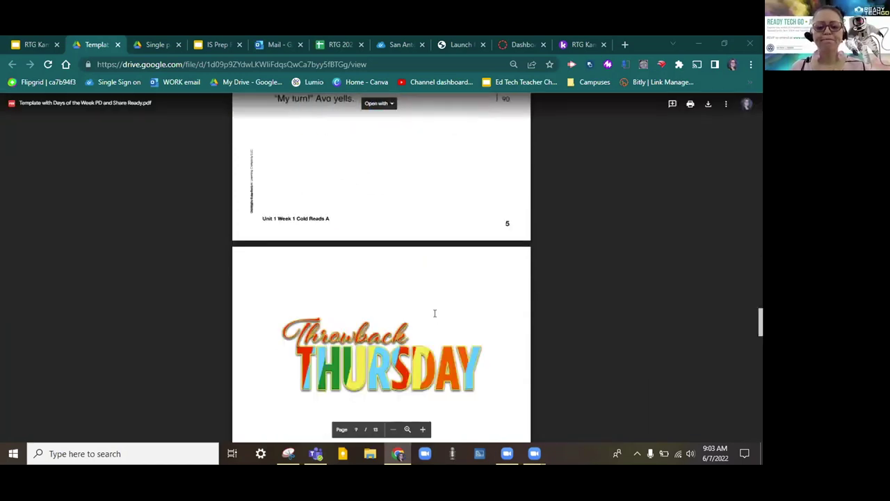
pyautogui.scroll(-10, 434, 315)
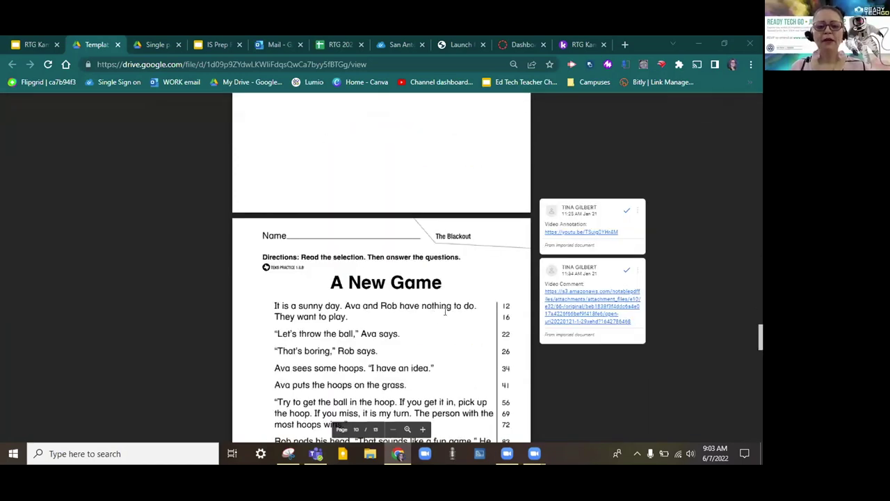
pyautogui.scroll(-4, 462, 310)
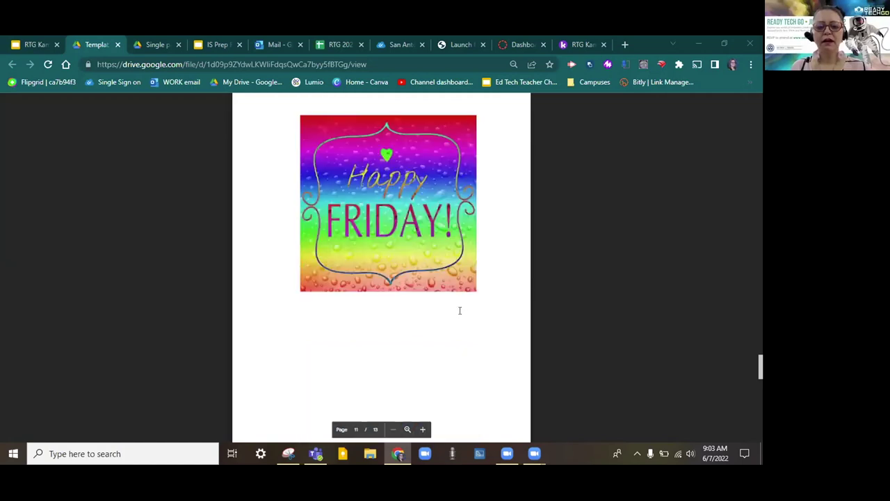
pyautogui.scroll(-7, 457, 311)
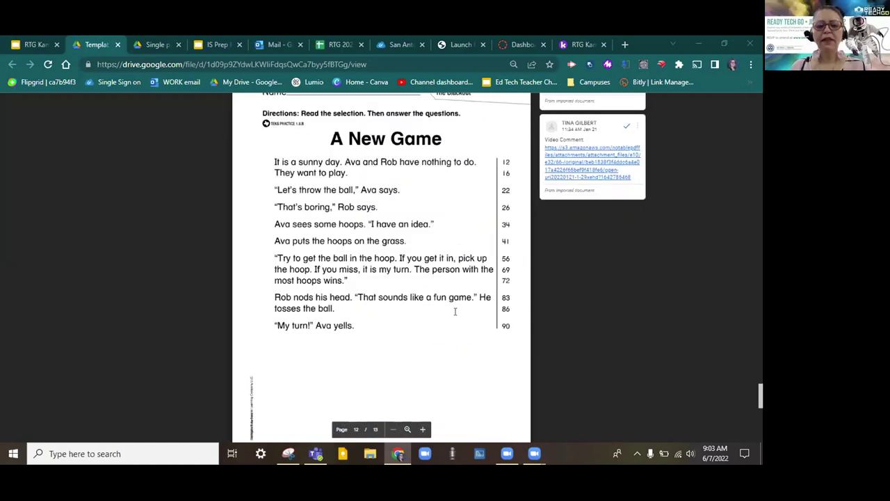
pyautogui.scroll(-6, 455, 312)
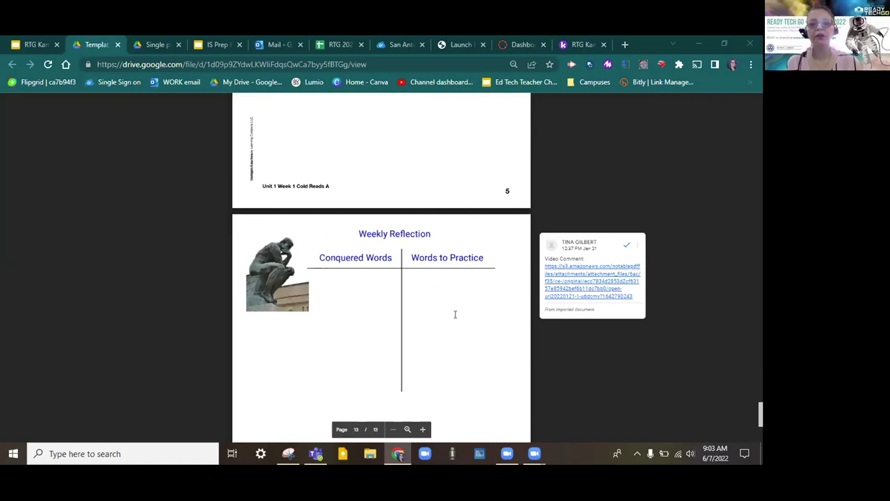
pyautogui.scroll(-1, 455, 314)
pyautogui.scroll(-1, 453, 316)
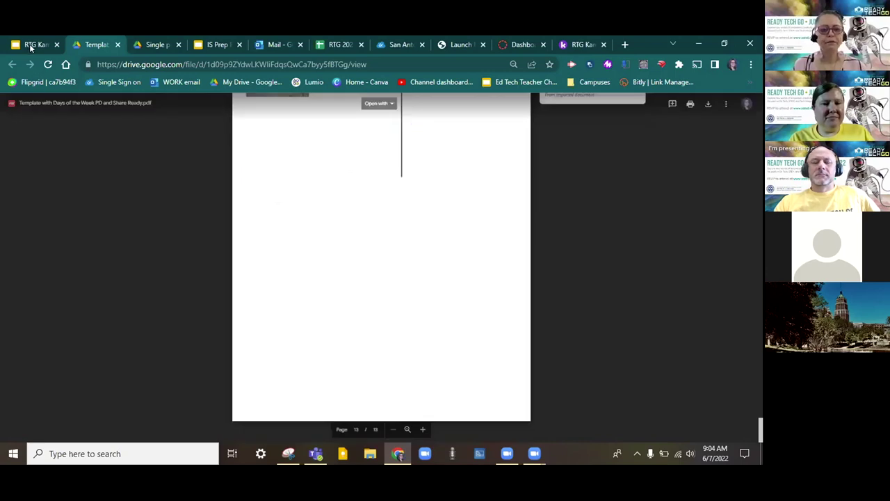
# Open the "Partners" example video from the slideshow and switch the sound output to Speakers (Realtek(R) Audio)
pyautogui.click(28, 44)
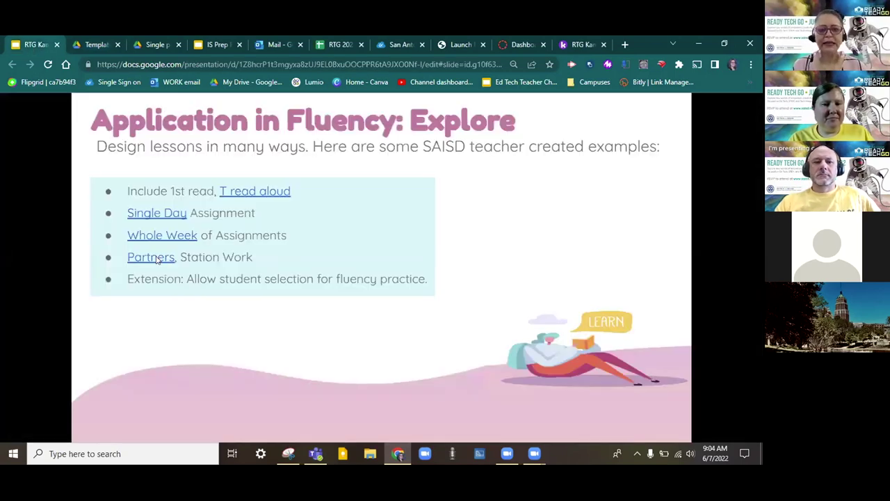
pyautogui.click(155, 259)
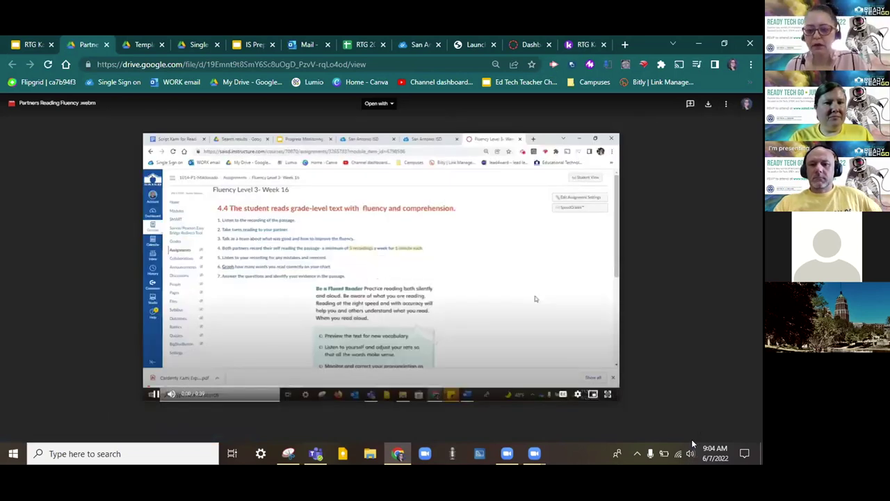
pyautogui.click(702, 368)
pyautogui.click(710, 361)
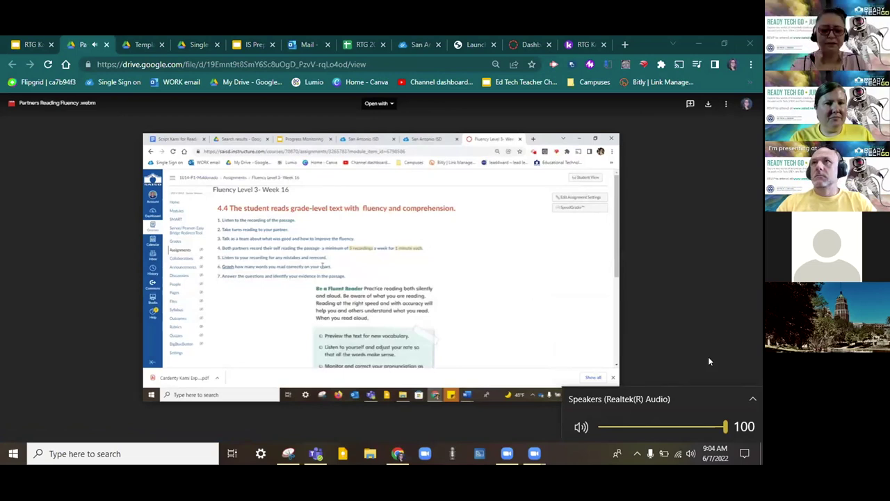
# Watch the Partners Reading Fluency video, switch the sound output to Speakers (2- USB PnP Sound Device), and return to the slideshow
pyautogui.press('XF86AudioPlay')
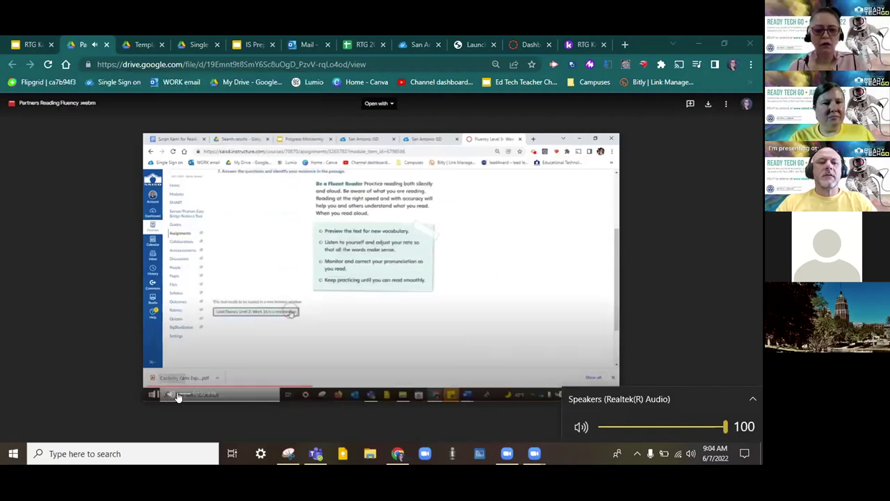
pyautogui.click(175, 395)
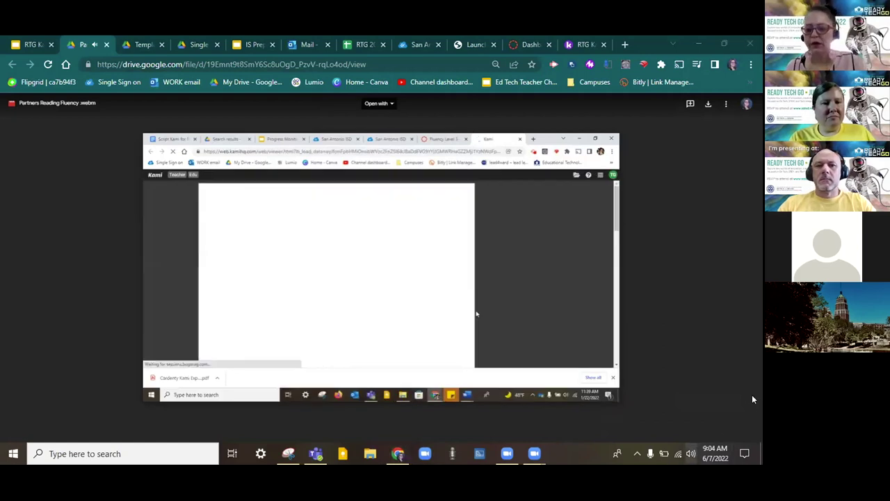
pyautogui.click(685, 395)
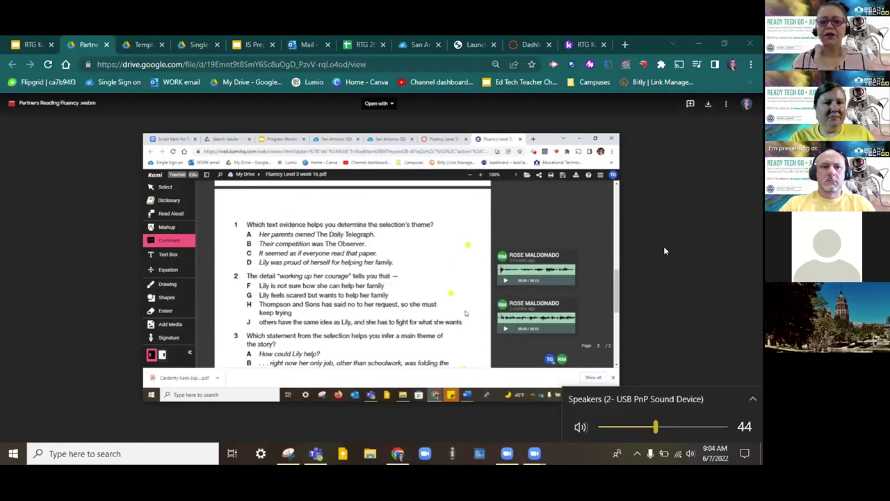
pyautogui.click(33, 45)
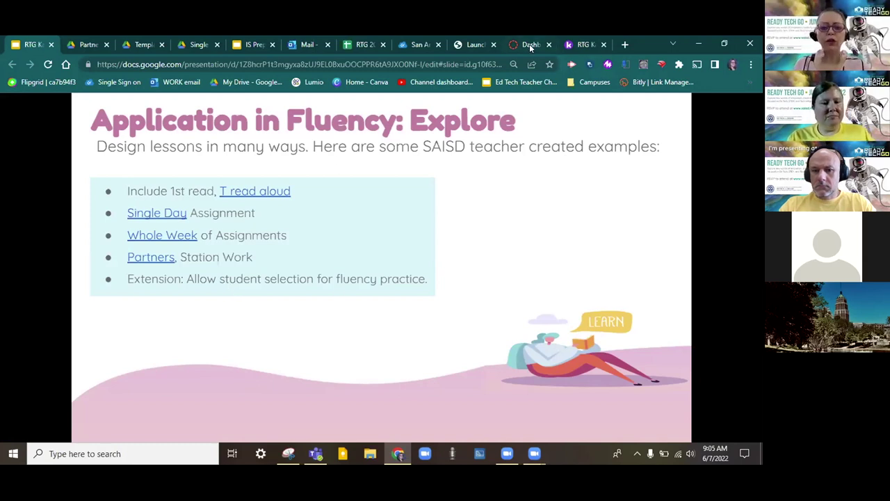
# Switch to the "RTG Kami for Reading Fluency live" document in Kami and examine its "Package a Lesson: Your Turn" page
pyautogui.click(459, 304)
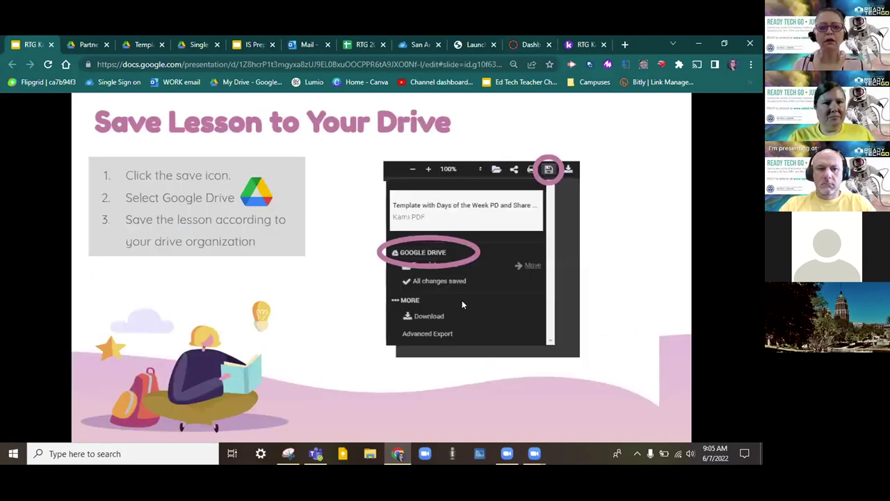
pyautogui.click(462, 300)
pyautogui.click(586, 45)
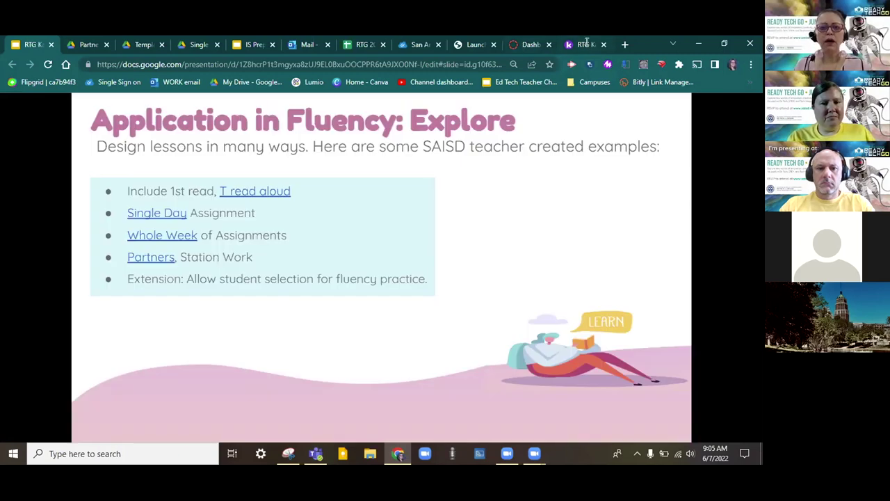
pyautogui.click(587, 45)
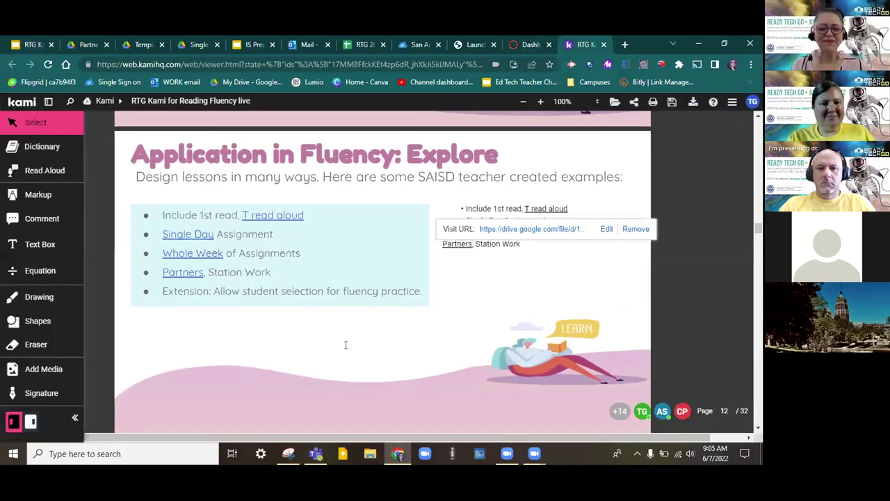
pyautogui.scroll(-1, 344, 344)
pyautogui.scroll(-3, 346, 348)
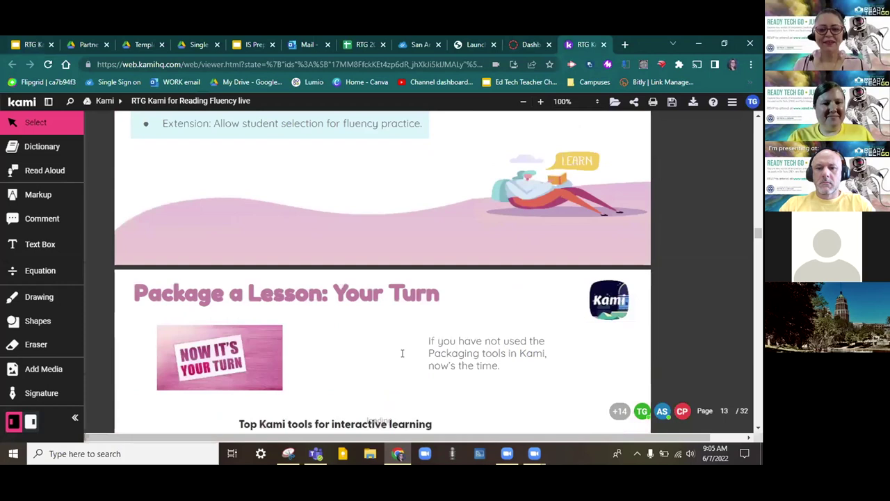
pyautogui.scroll(-1, 402, 354)
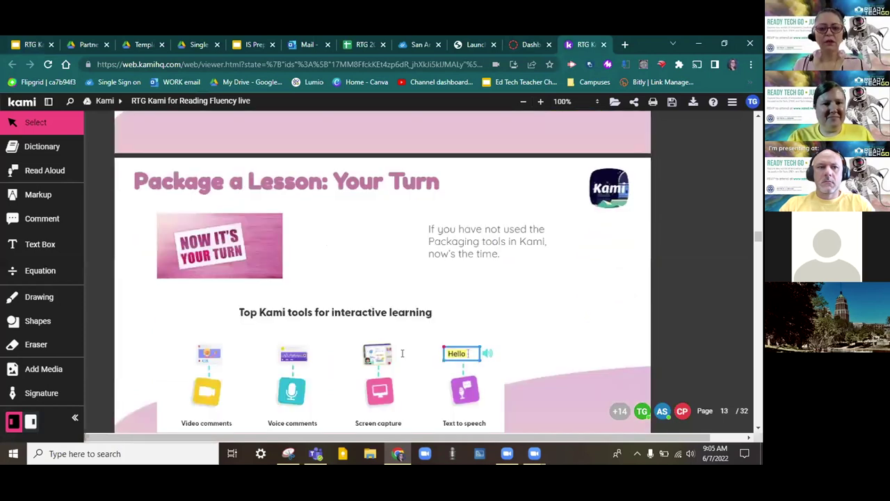
pyautogui.scroll(-1, 402, 354)
pyautogui.scroll(1, 402, 355)
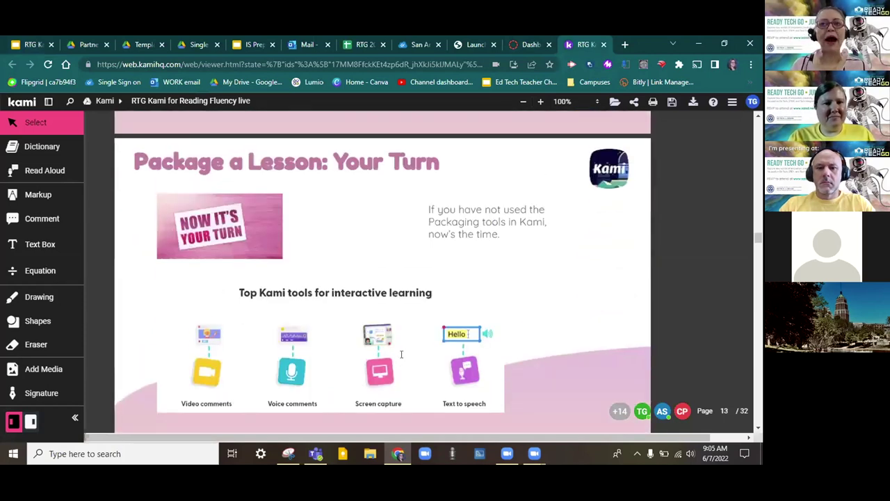
pyautogui.scroll(-1, 402, 355)
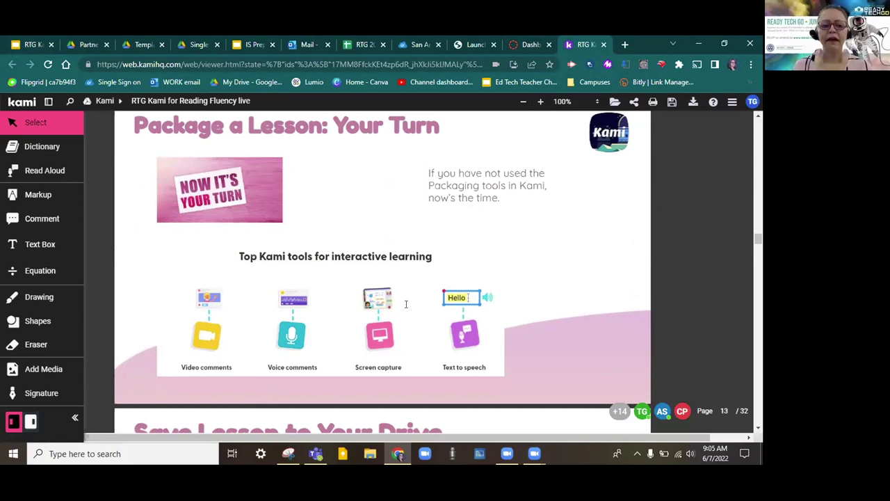
# Review the "Save Lesson to Your Drive" and Objectives pages through to the "Share the Lesson" title page
pyautogui.scroll(-5, 407, 304)
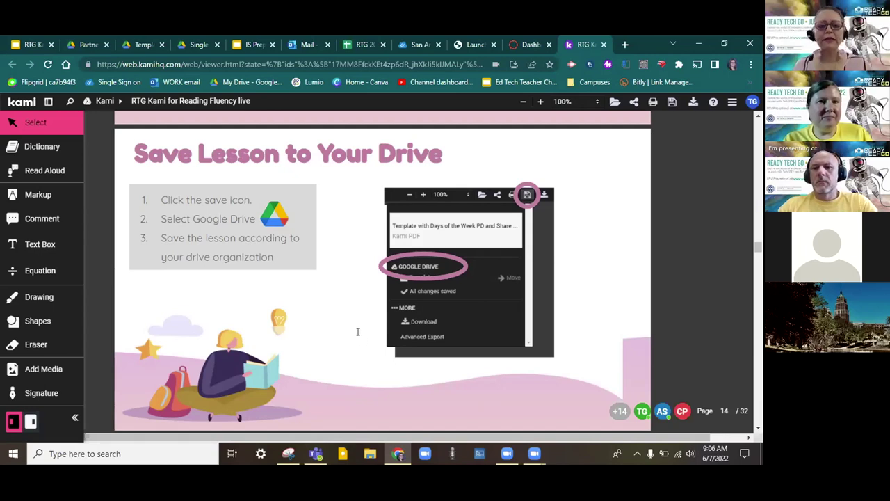
pyautogui.scroll(-3, 359, 334)
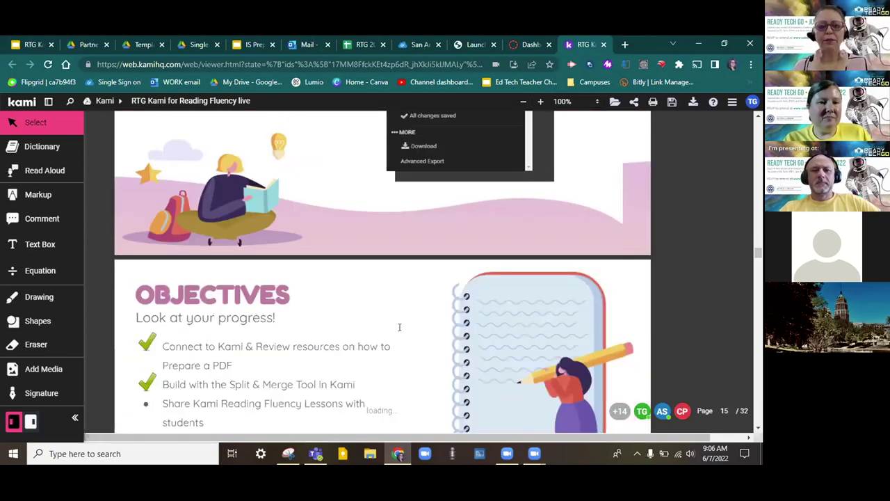
pyautogui.scroll(-2, 400, 328)
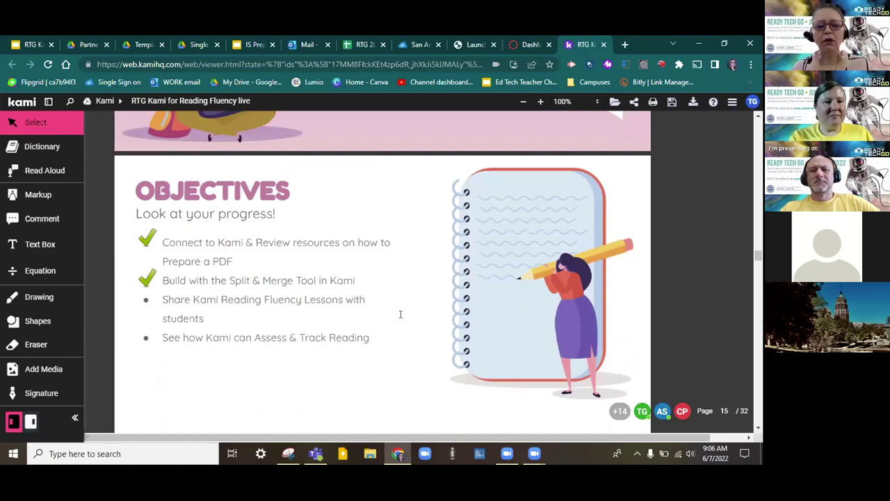
pyautogui.scroll(-4, 401, 314)
pyautogui.scroll(-2, 487, 319)
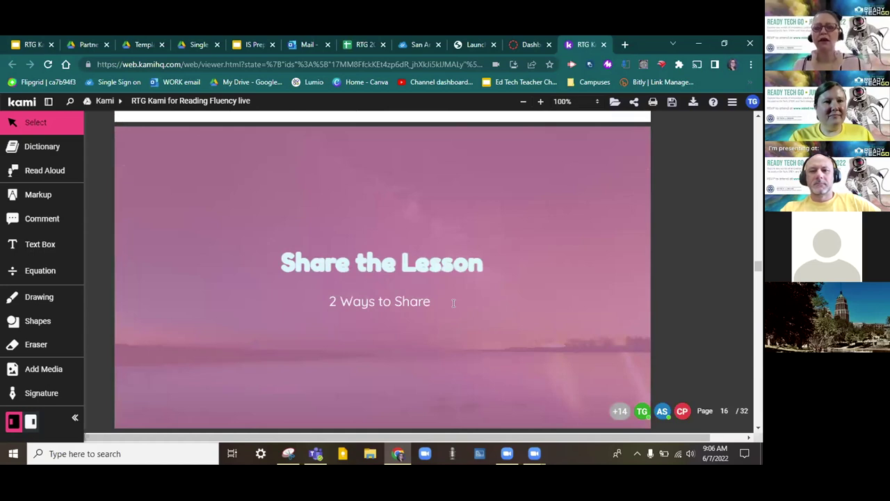
# Examine both "Integrate in Canvas" pages covering steps 1 to 7 for creating a Kami assignment
pyautogui.scroll(-2, 453, 303)
pyautogui.scroll(-4, 453, 303)
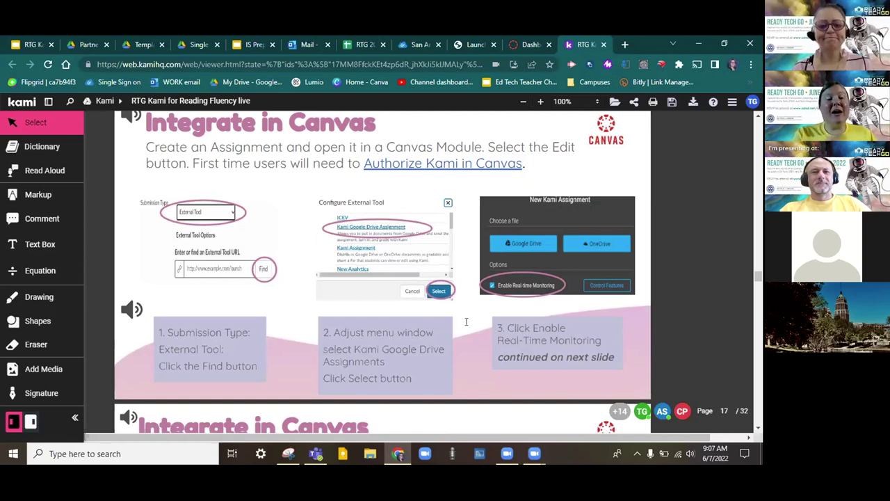
pyautogui.scroll(-5, 420, 355)
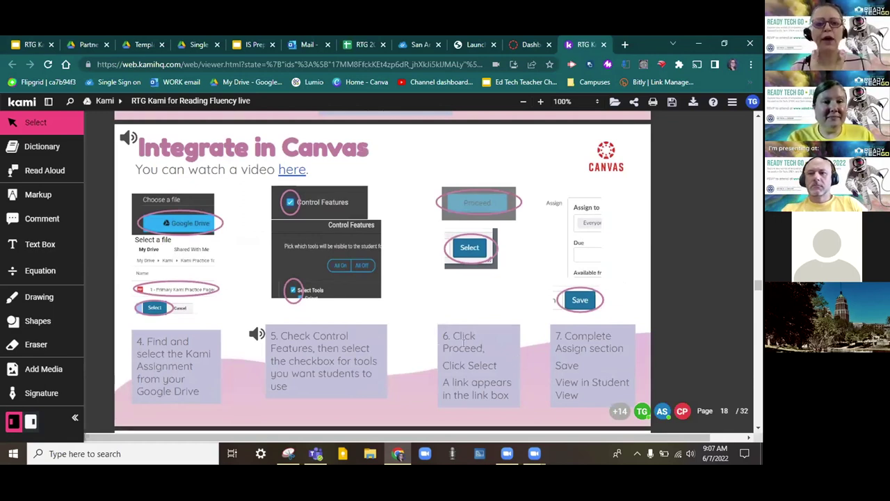
pyautogui.scroll(4, 399, 327)
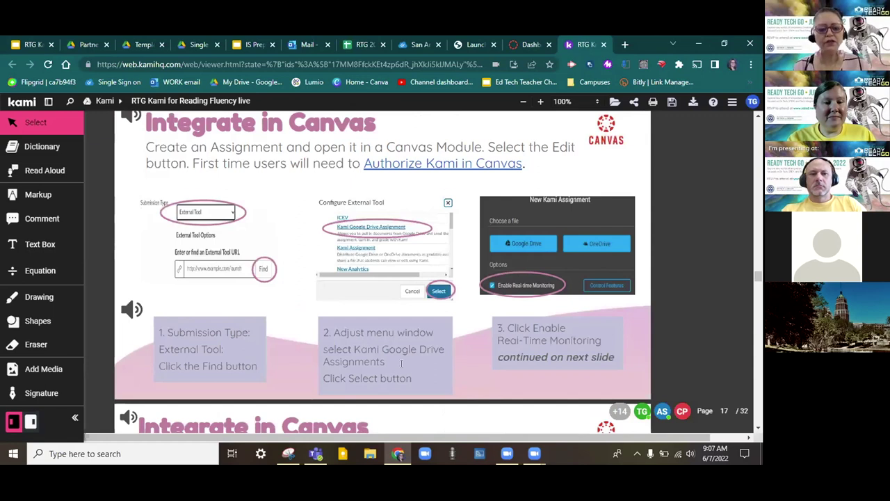
pyautogui.scroll(-1, 394, 362)
pyautogui.scroll(-3, 423, 353)
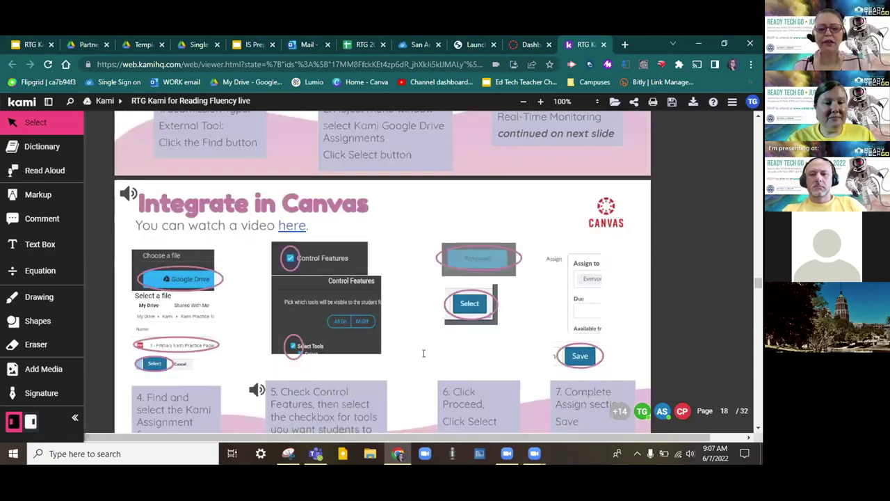
pyautogui.scroll(-2, 423, 354)
pyautogui.scroll(1, 423, 353)
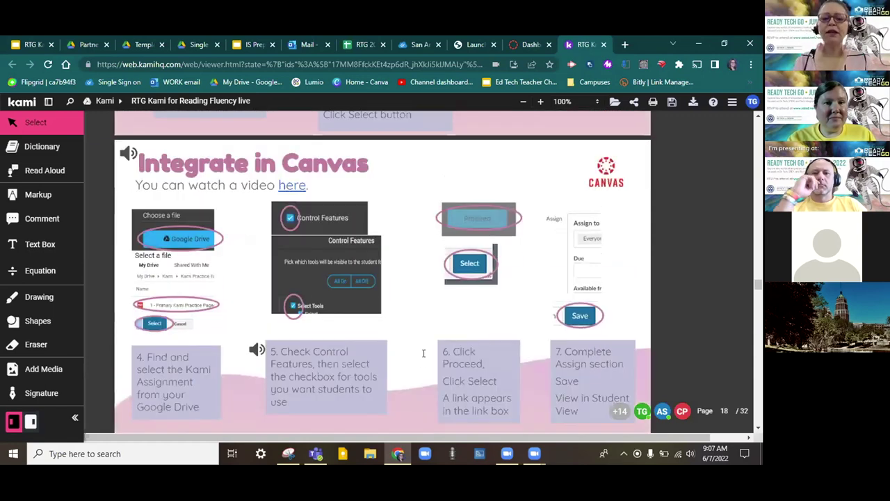
pyautogui.scroll(-1, 423, 353)
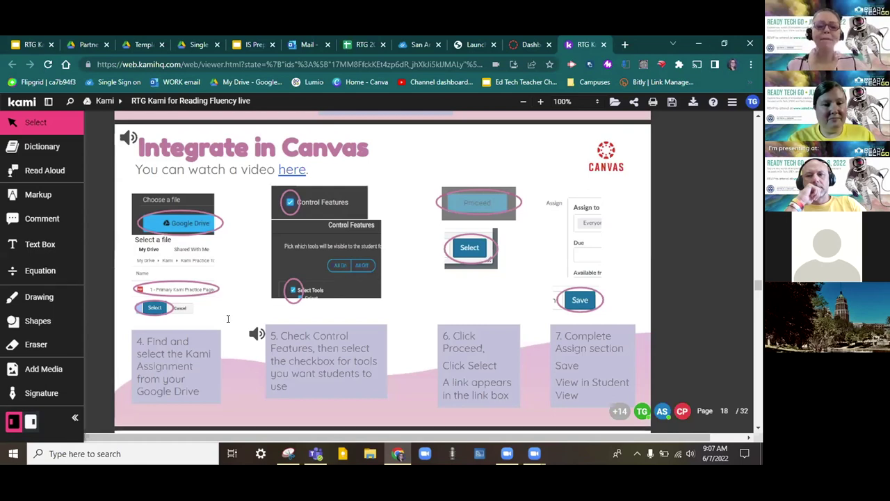
# Review the "Link to Kami" and "Assign and Share a Lesson: Your Turn" pages through to the updated Objectives page
pyautogui.scroll(-4, 246, 321)
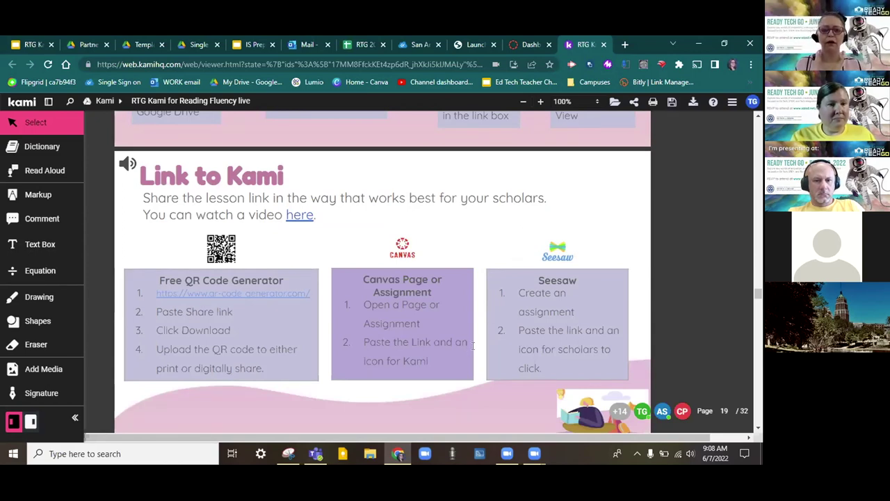
pyautogui.scroll(-5, 476, 345)
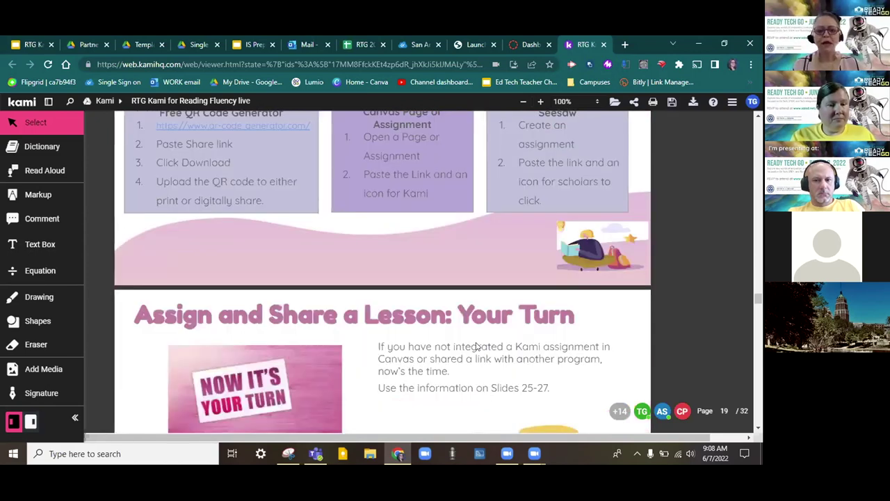
pyautogui.scroll(-2, 476, 346)
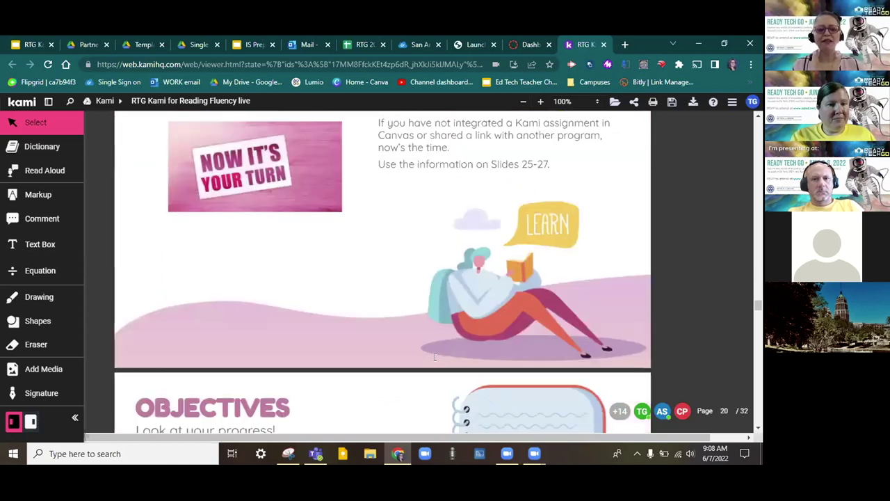
pyautogui.scroll(-1, 435, 357)
pyautogui.scroll(-3, 435, 357)
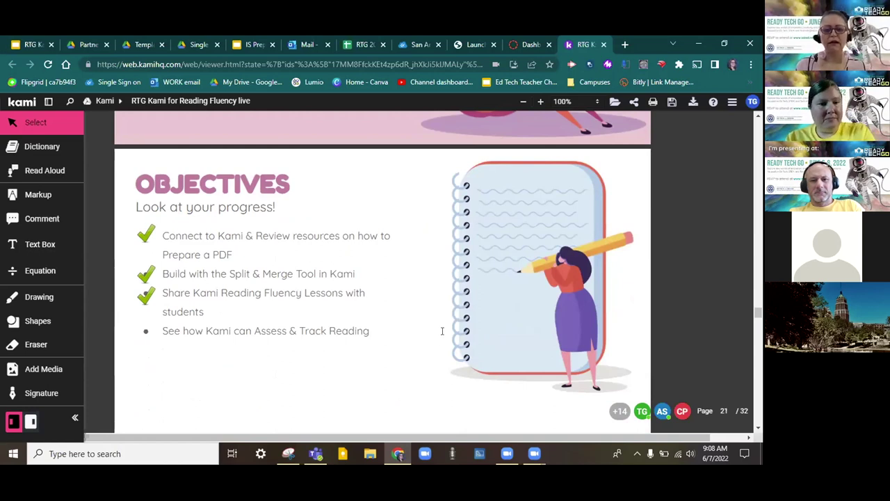
# Present the "Progress Monitoring" title page and the "Think About It: Your Turn" page on tracking reading fluency
pyautogui.scroll(-2, 440, 334)
pyautogui.scroll(-2, 446, 330)
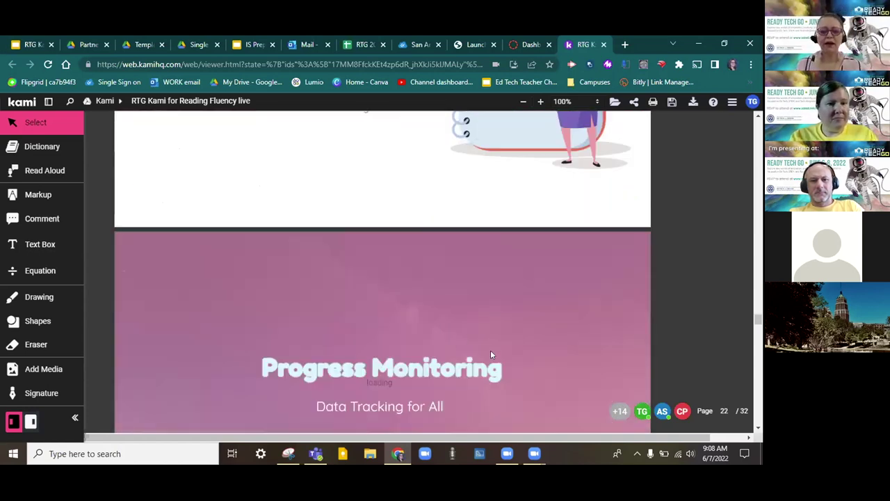
pyautogui.scroll(-2, 489, 355)
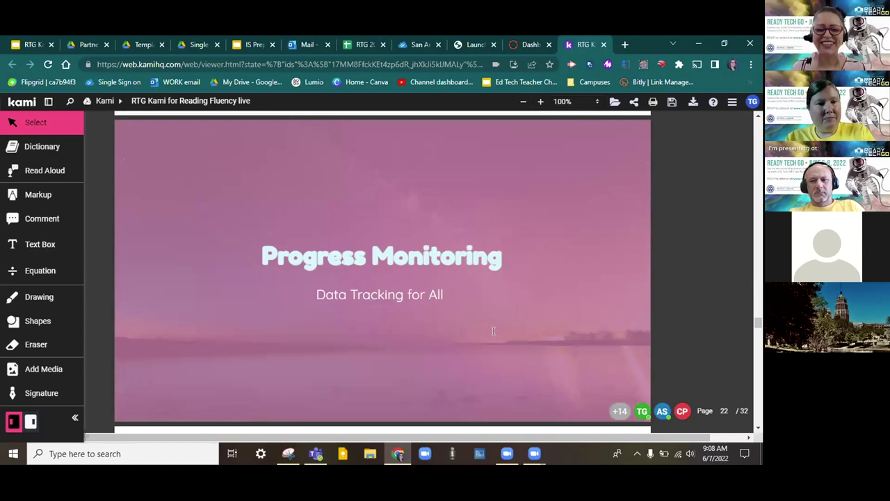
pyautogui.scroll(-2, 493, 329)
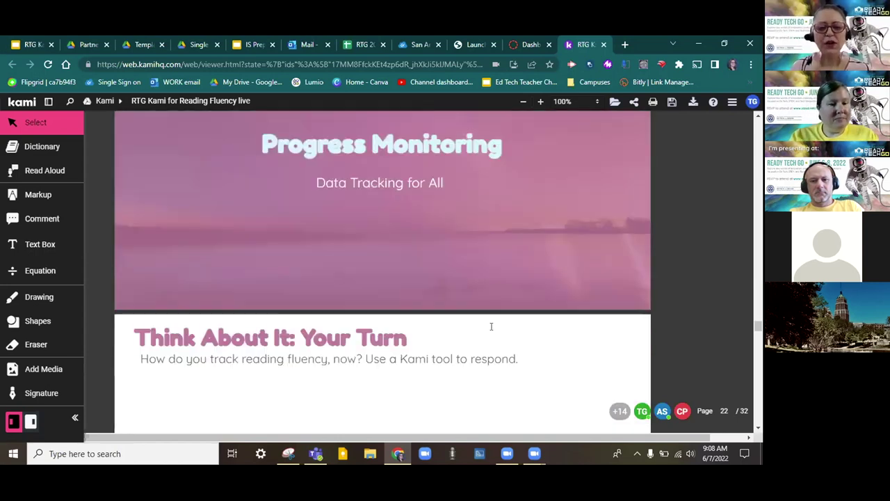
pyautogui.scroll(-1, 491, 327)
pyautogui.scroll(-3, 537, 308)
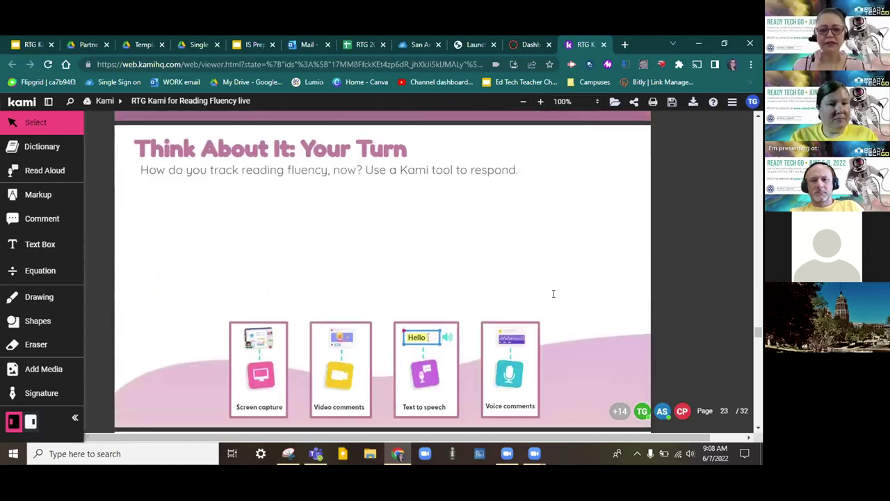
pyautogui.scroll(-1, 580, 290)
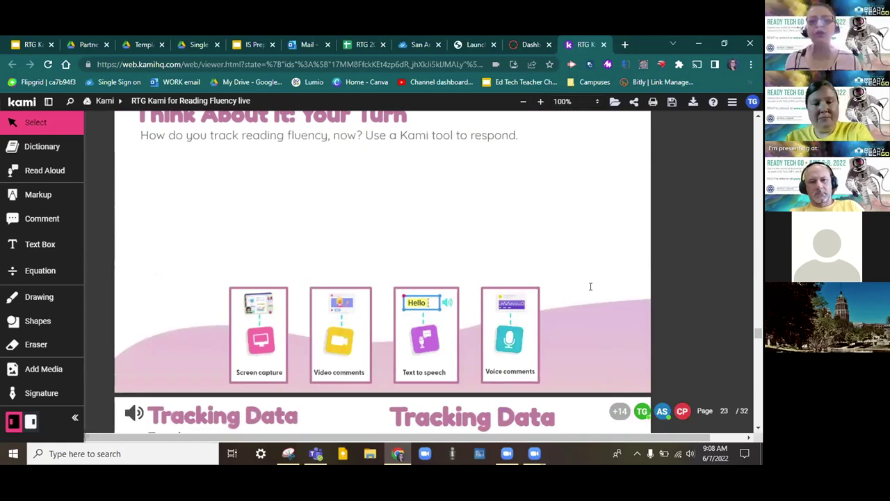
pyautogui.scroll(1, 591, 287)
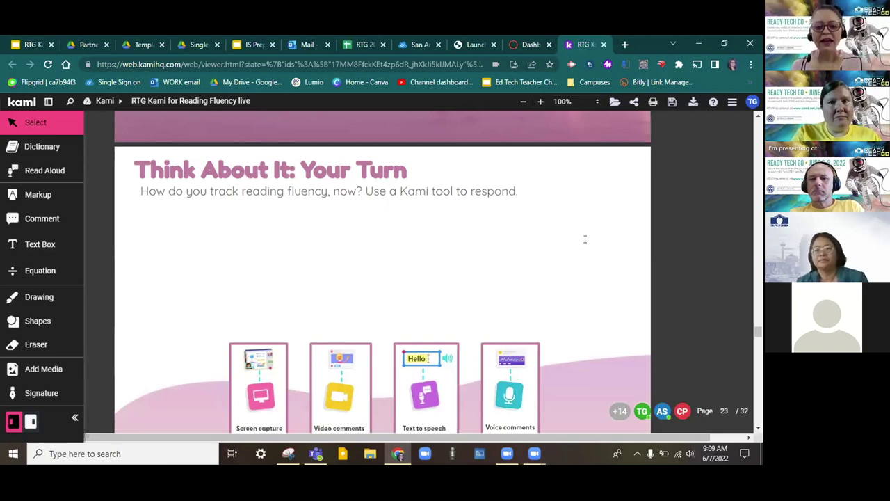
pyautogui.scroll(-1, 587, 251)
pyautogui.scroll(1, 589, 255)
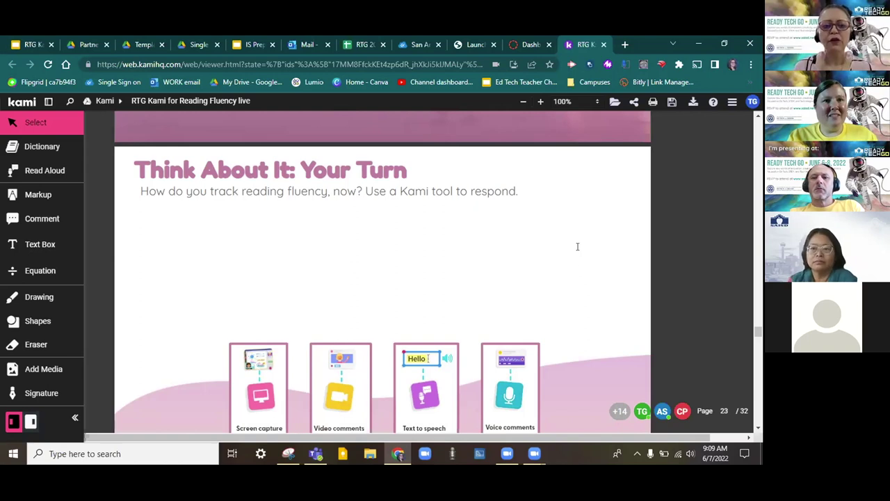
# Present the "Tracking Data" page covering how teachers and students review feedback and track reading fluency
pyautogui.scroll(-1, 569, 231)
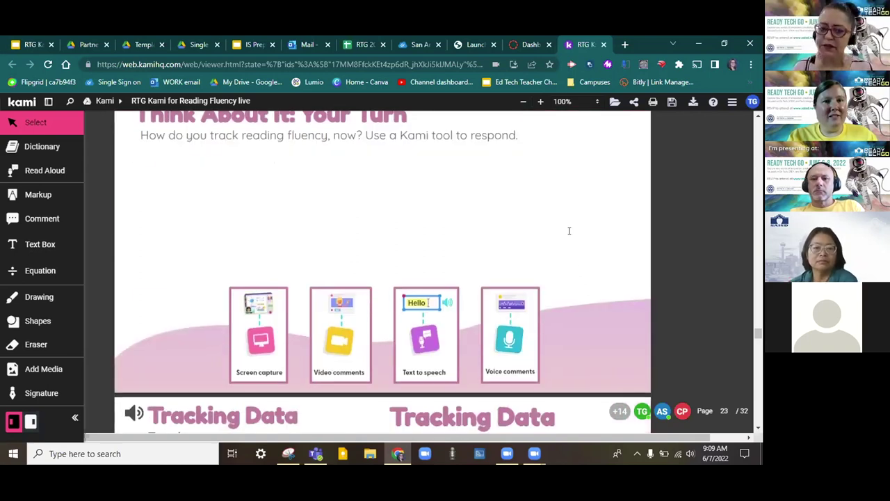
pyautogui.scroll(-3, 569, 231)
pyautogui.scroll(-2, 569, 231)
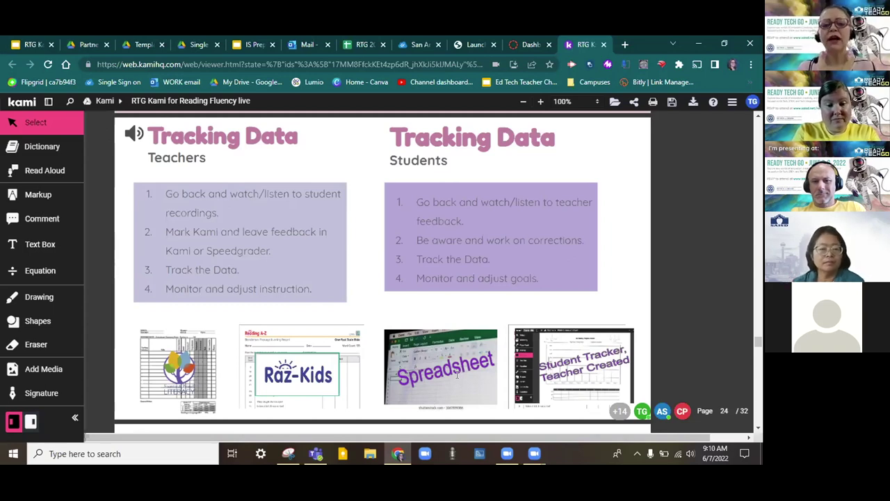
pyautogui.scroll(-1, 472, 364)
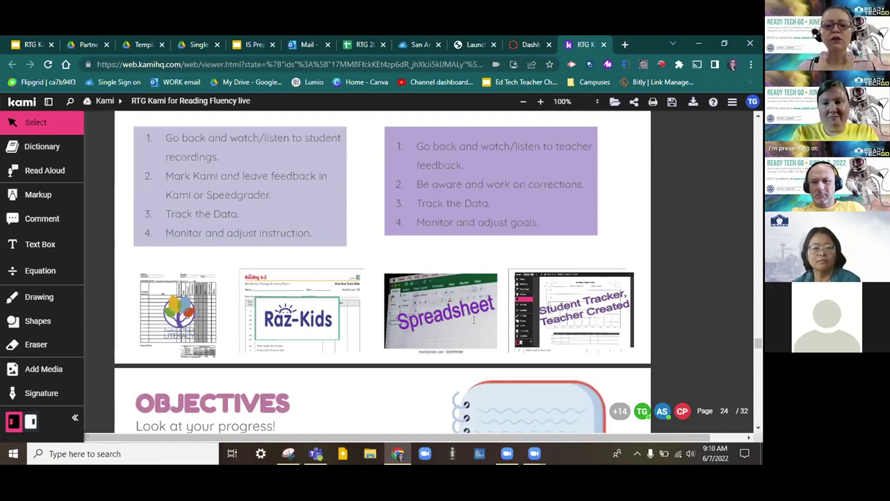
pyautogui.scroll(1, 474, 320)
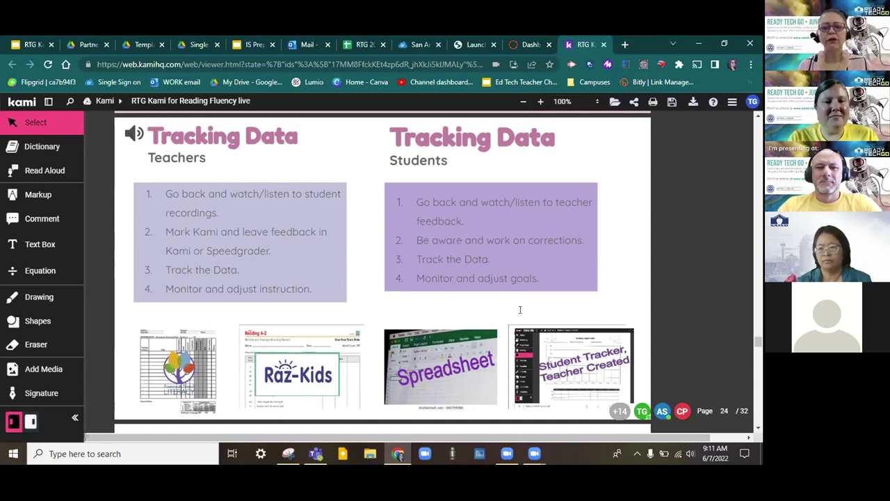
# Review the completed Objectives page and the "Discover a Digital Tracker" page about creating a digital data tracker
pyautogui.scroll(-4, 522, 310)
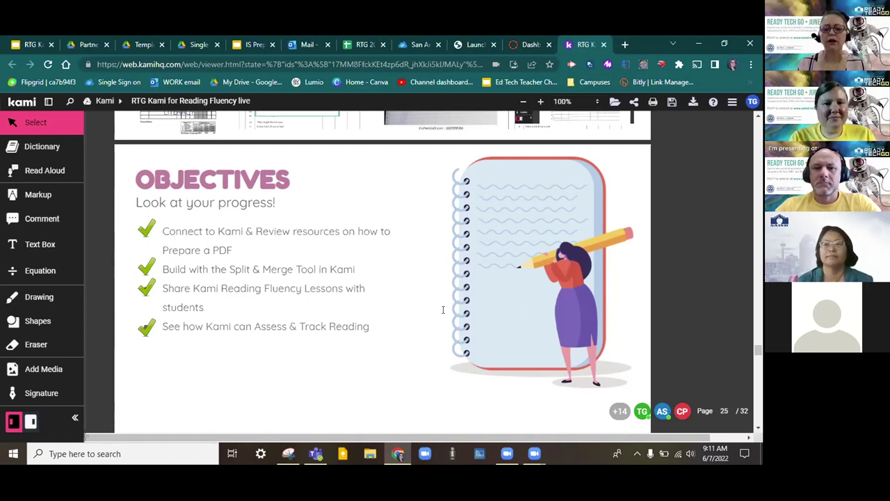
pyautogui.scroll(-2, 439, 312)
pyautogui.scroll(-2, 493, 312)
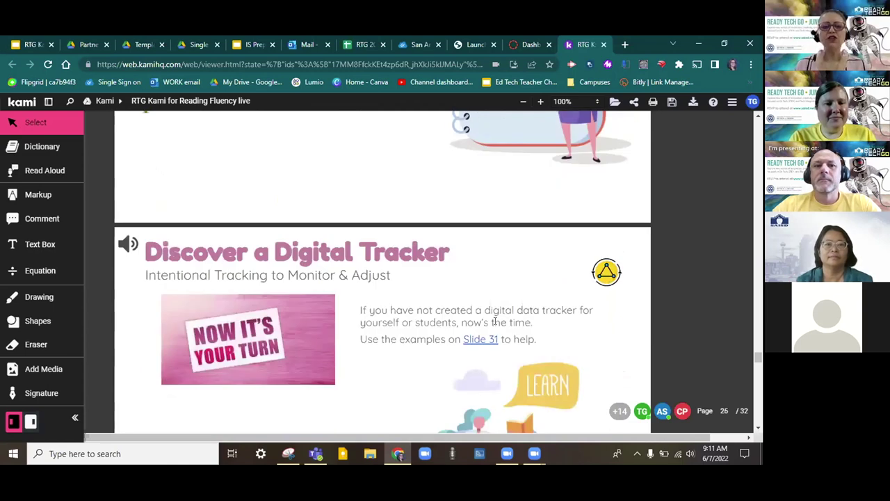
pyautogui.scroll(-1, 501, 314)
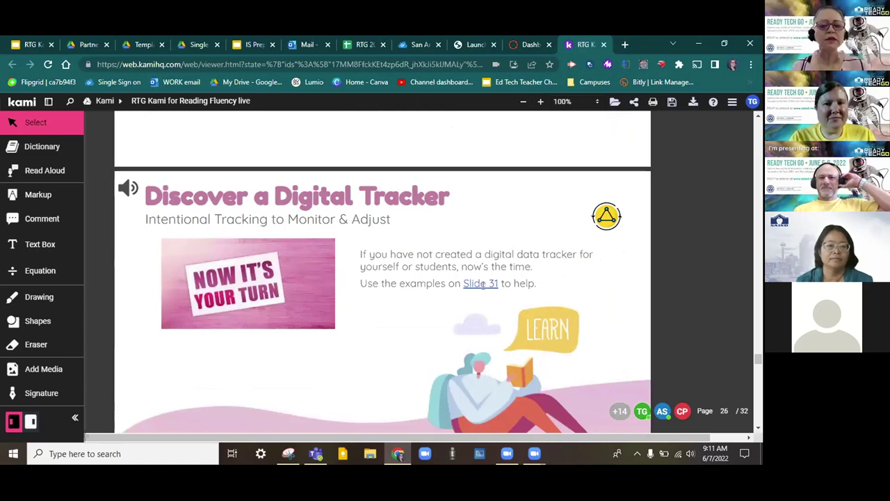
pyautogui.scroll(-2, 482, 284)
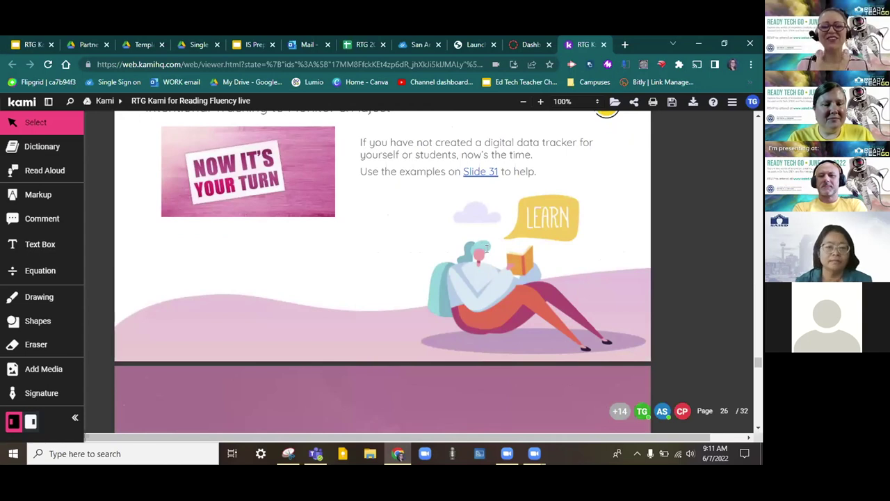
# Present the "Resources & Submission" title page and the Resources and Sign-In page with its lesson links
pyautogui.scroll(-2, 487, 250)
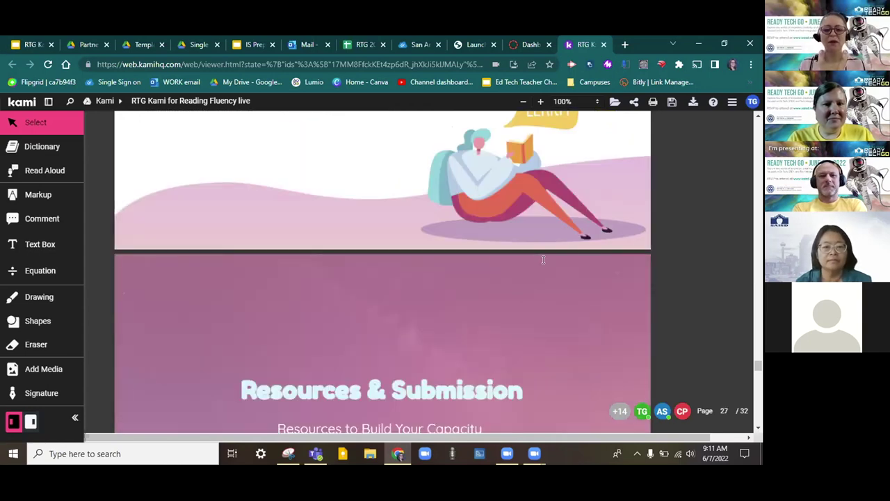
pyautogui.scroll(-2, 543, 258)
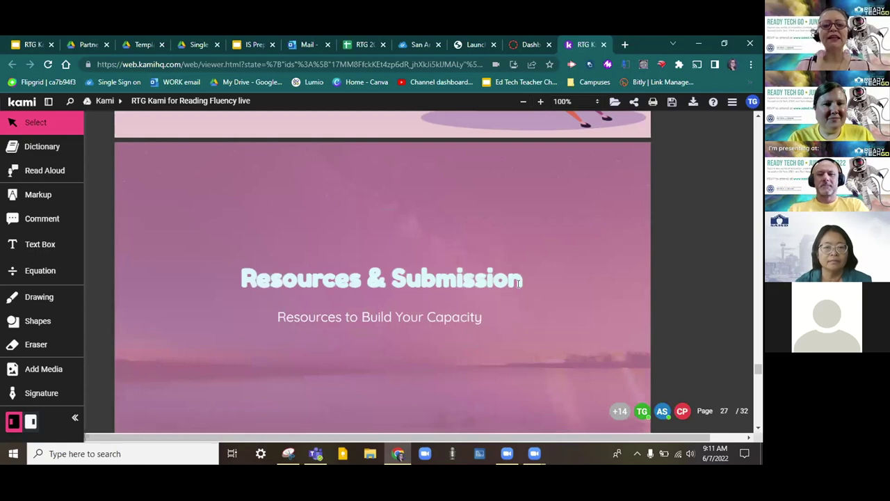
pyautogui.scroll(-1, 519, 283)
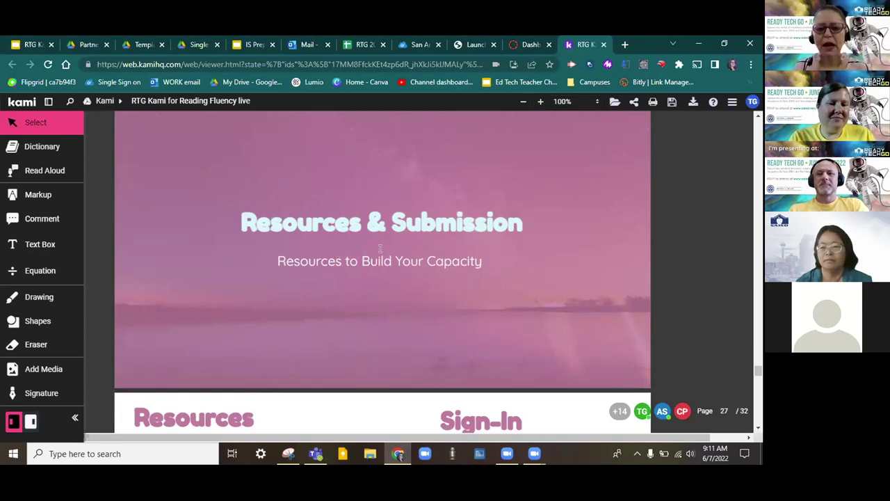
pyautogui.scroll(-3, 507, 251)
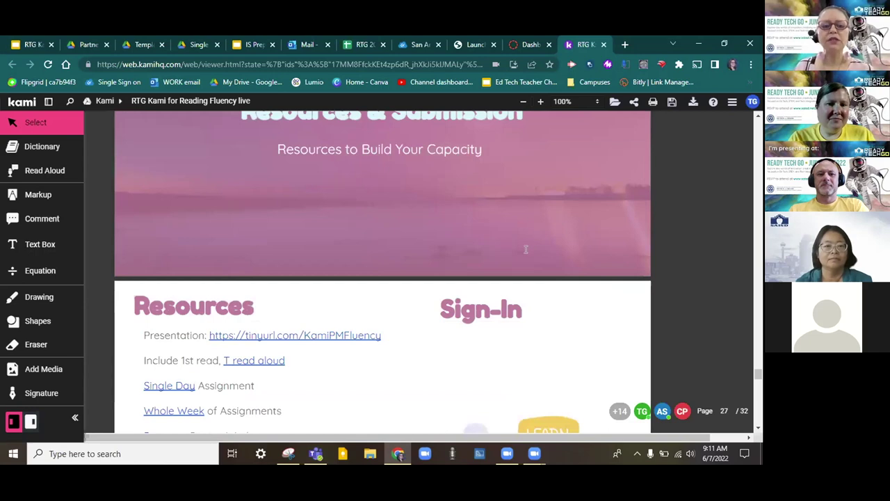
pyautogui.scroll(-1, 525, 249)
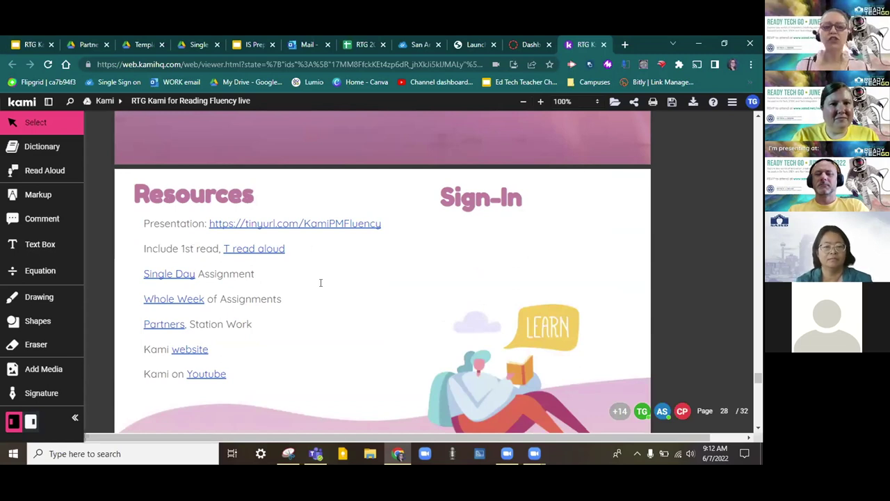
pyautogui.scroll(-1, 338, 330)
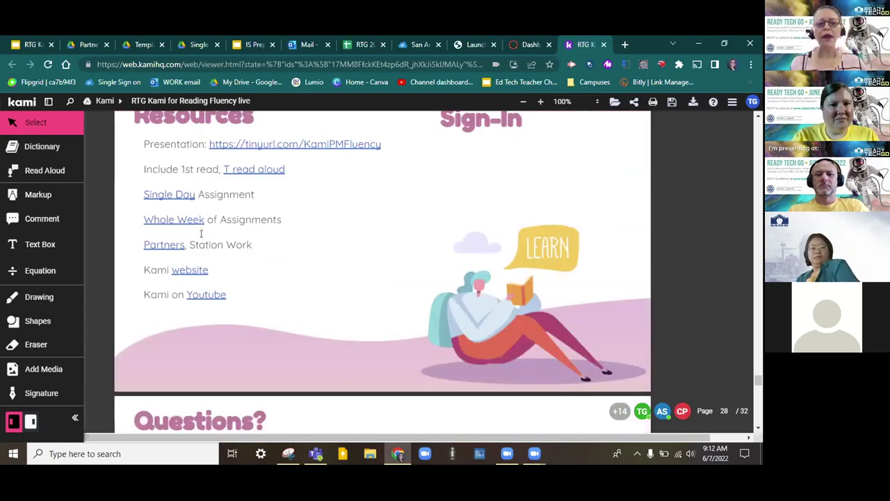
pyautogui.scroll(-1, 202, 235)
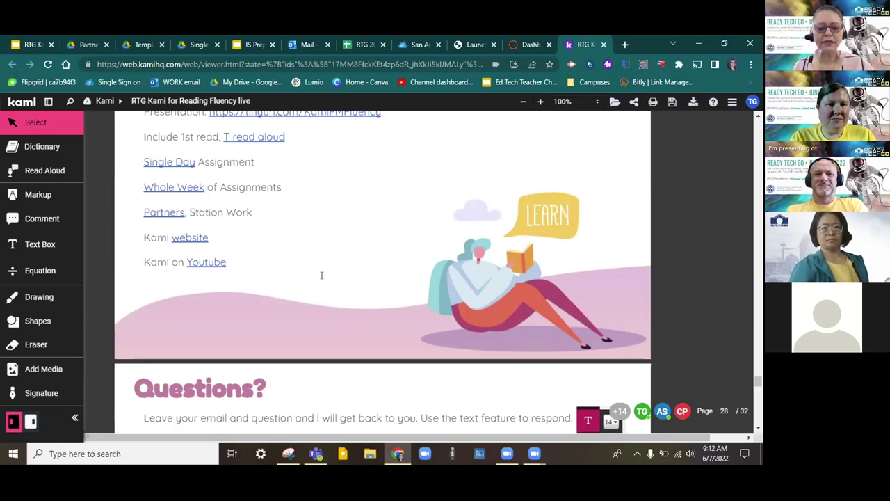
# Show the "Questions?" page for leaving questions in the document, followed by the "Contact Us" page
pyautogui.scroll(-2, 336, 259)
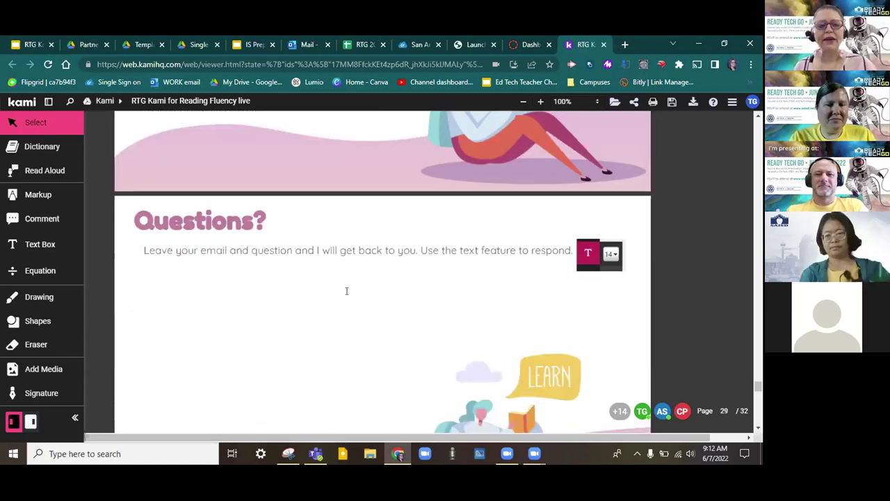
pyautogui.scroll(-1, 346, 290)
pyautogui.scroll(1, 334, 263)
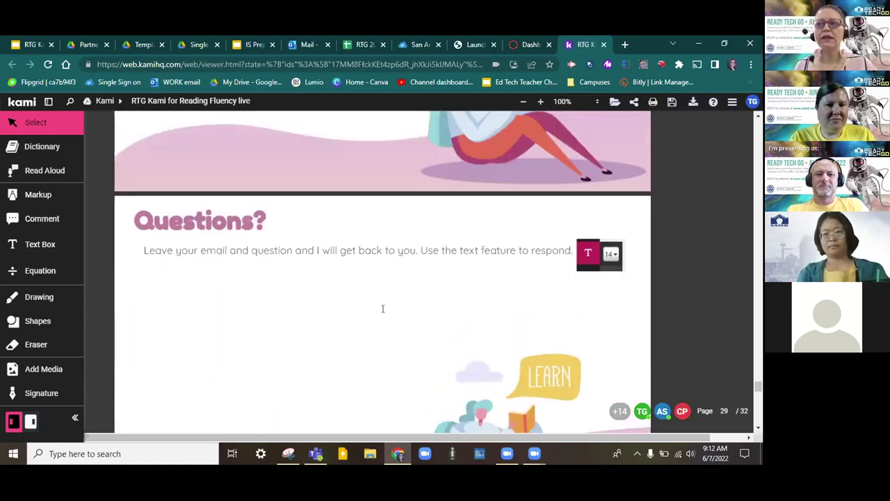
pyautogui.scroll(-1, 382, 308)
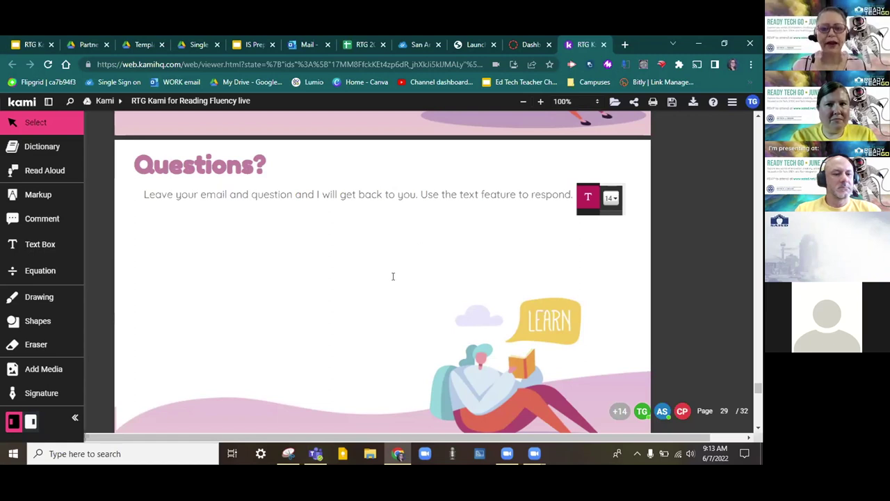
pyautogui.scroll(-2, 393, 276)
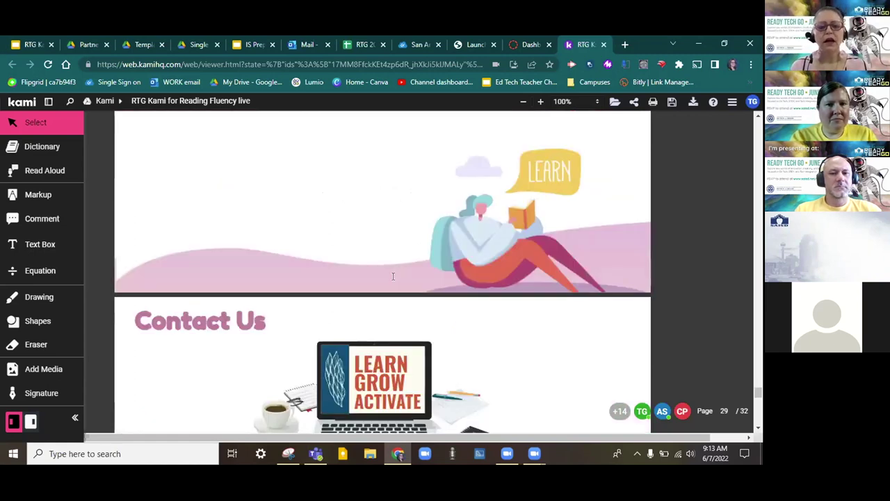
pyautogui.scroll(-2, 393, 276)
pyautogui.scroll(-1, 391, 255)
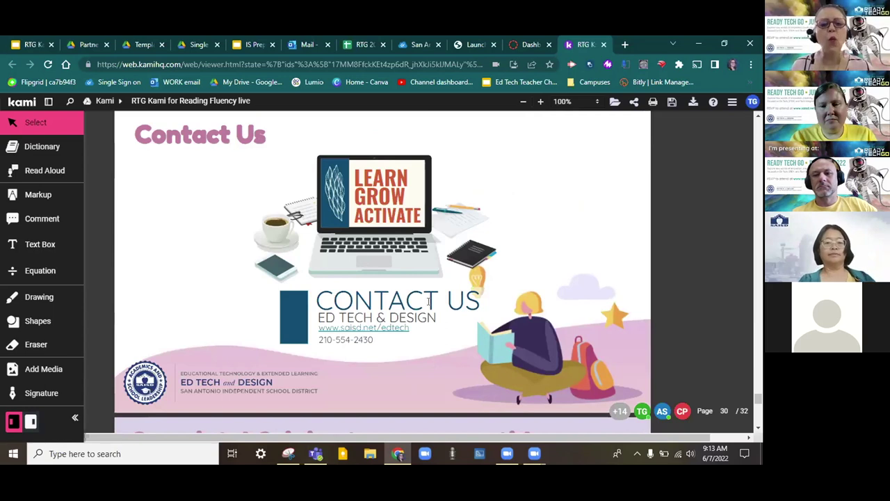
pyautogui.scroll(-1, 432, 334)
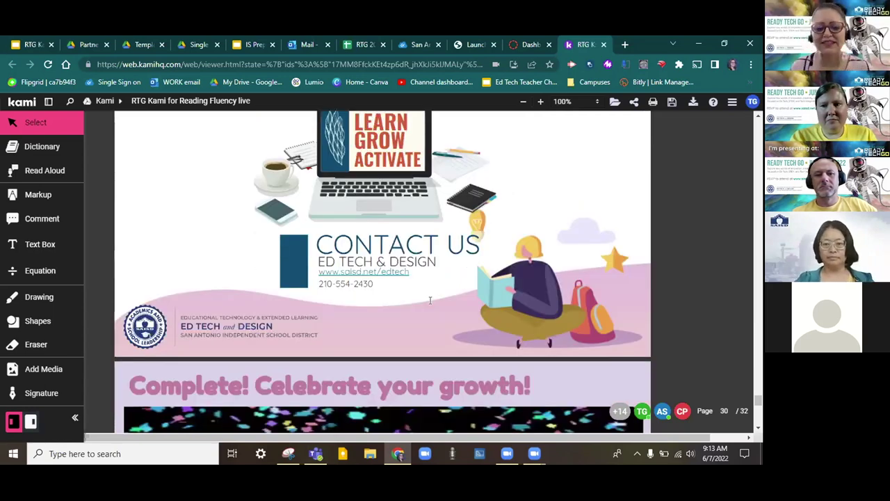
# View the "Complete! Celebrate your growth!" page and the "Preparation: Your Turn" page on connecting to Kami and preparing a PDF
pyautogui.scroll(-2, 430, 301)
pyautogui.scroll(-2, 433, 301)
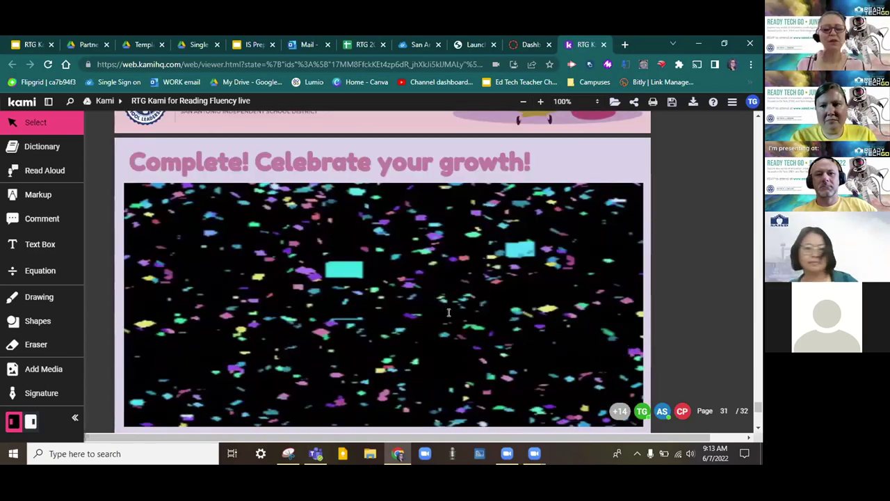
pyautogui.scroll(-1, 448, 310)
pyautogui.scroll(1, 450, 313)
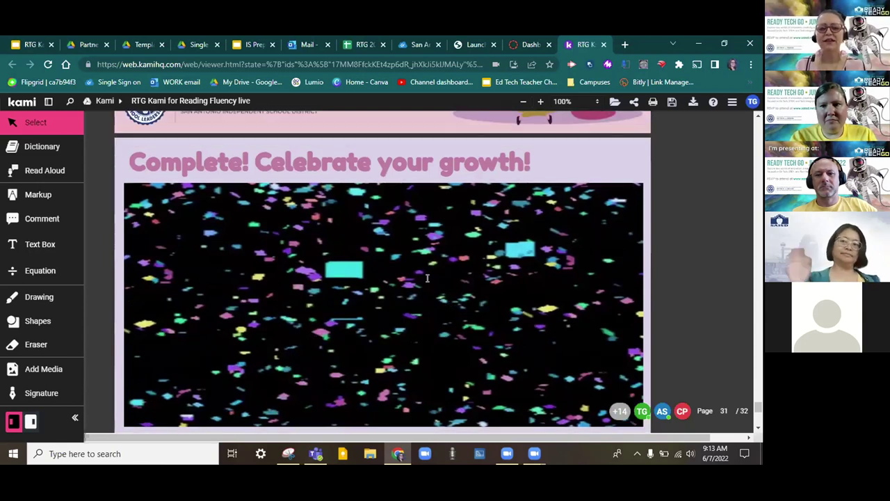
pyautogui.scroll(-2, 432, 285)
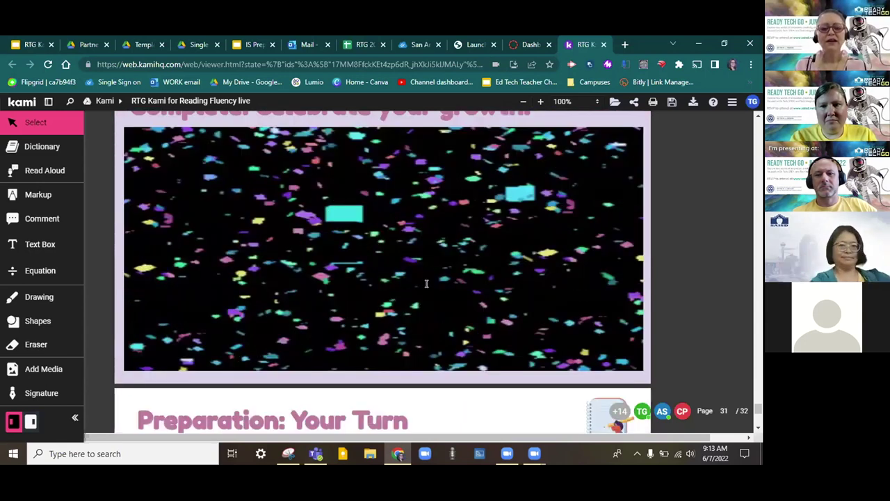
pyautogui.scroll(-2, 426, 283)
pyautogui.scroll(2, 426, 284)
pyautogui.scroll(-5, 547, 331)
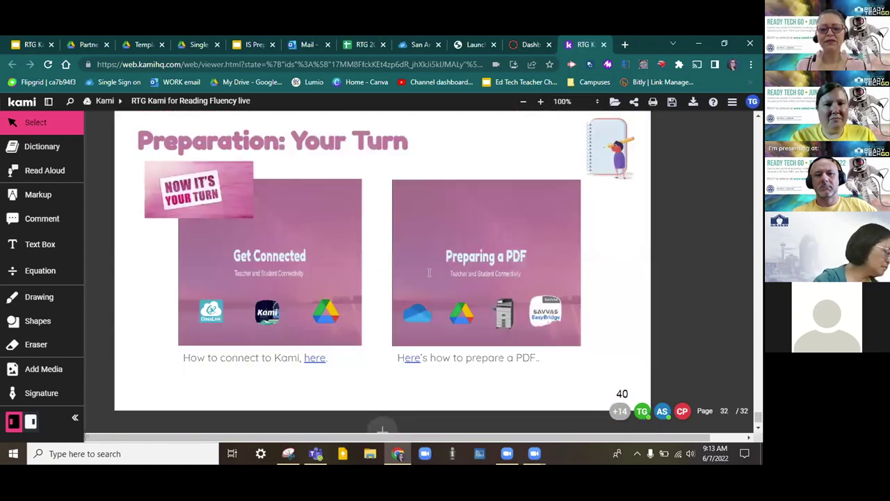
pyautogui.scroll(1, 433, 282)
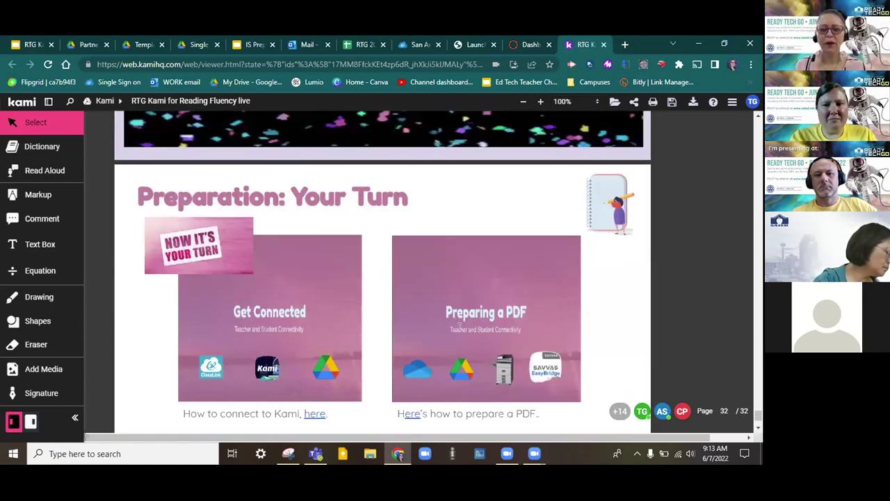
pyautogui.scroll(4, 460, 327)
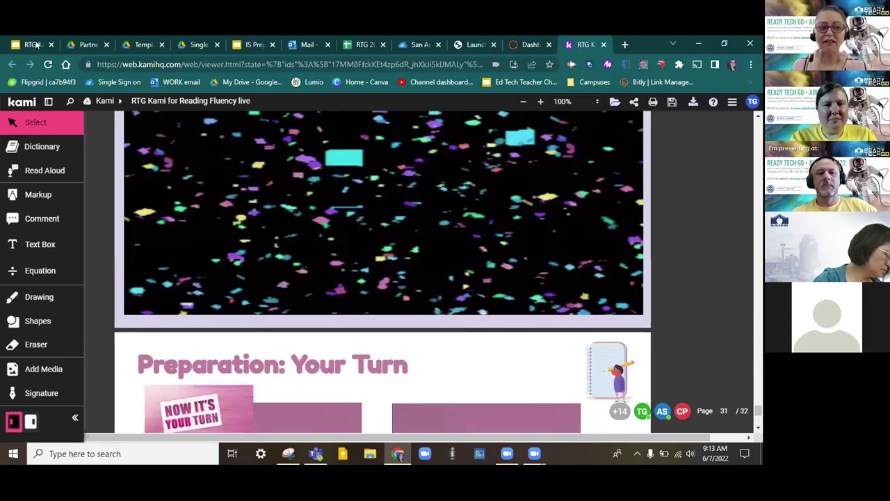
# Switch to the Google Slides version of the training and advance the slideshow to the "Complete! Celebrate your growth!" slide
pyautogui.hotkey('ctrl', '1')
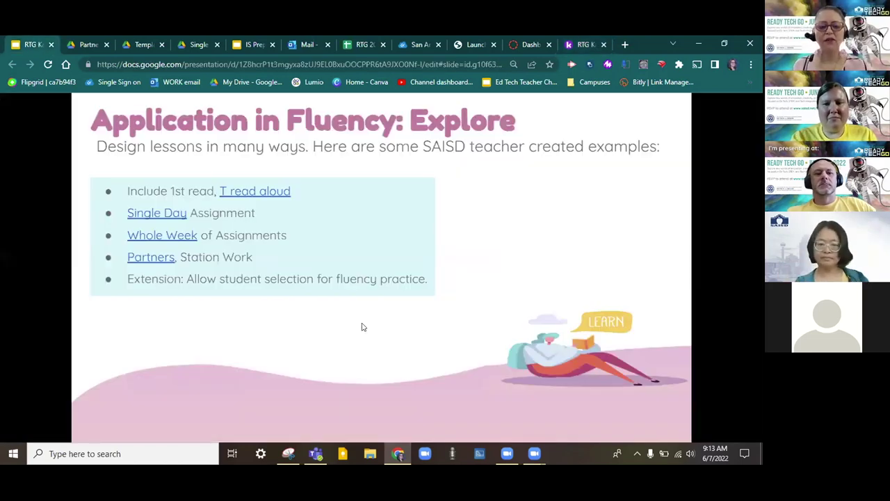
pyautogui.press('Right')
pyautogui.press('Right')
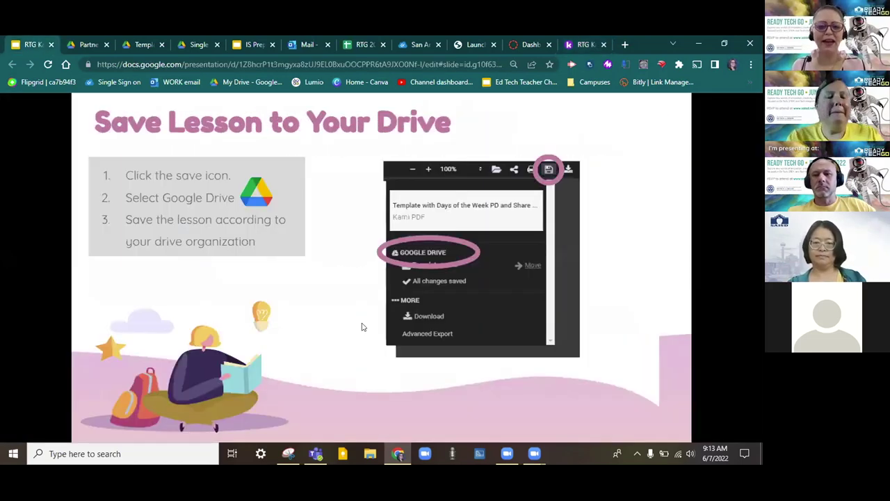
pyautogui.press('Right')
pyautogui.press('Right')
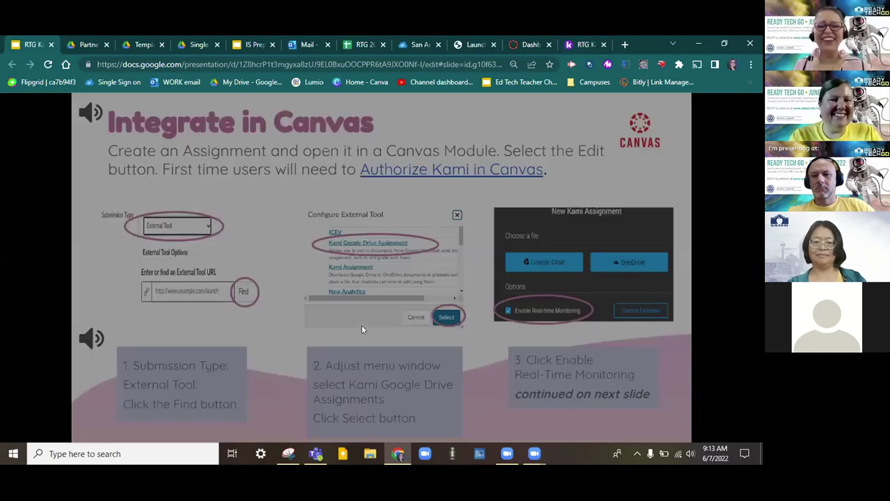
pyautogui.press('Right')
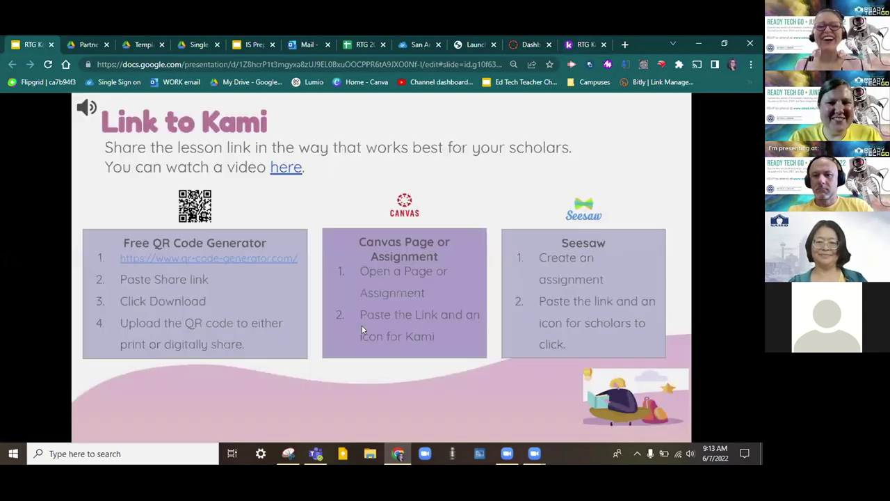
pyautogui.press('Right')
pyautogui.press('Right')
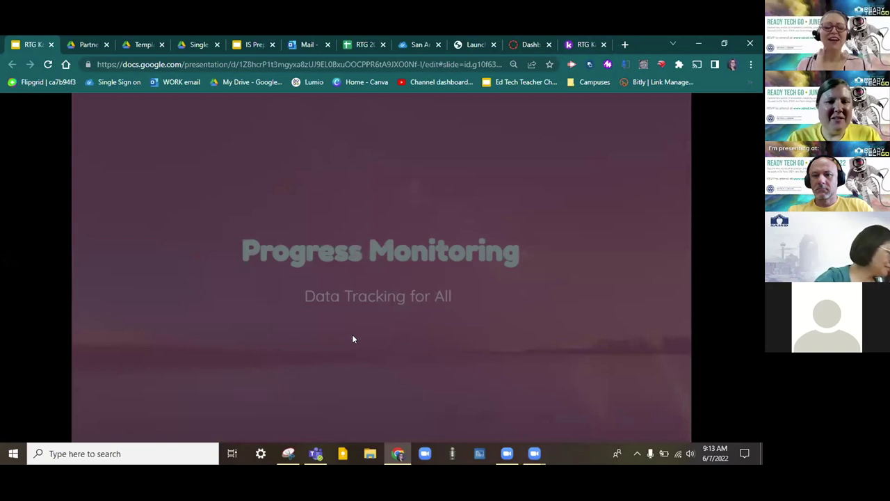
pyautogui.press('Right')
pyautogui.press('Right')
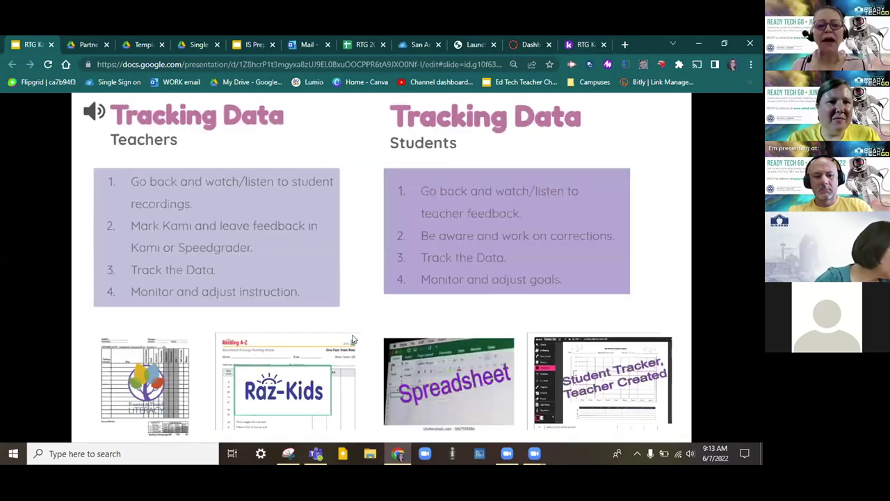
pyautogui.press('Right')
pyautogui.press('Right')
pyautogui.press('Right')
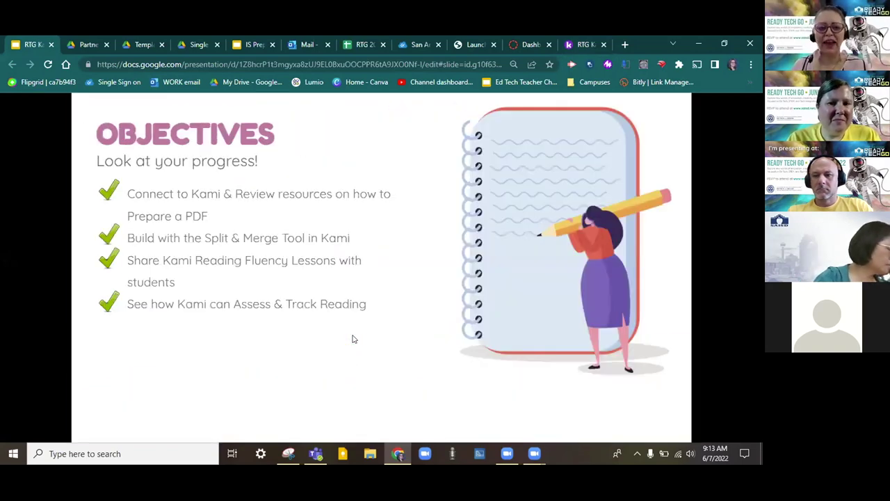
pyautogui.press('Right')
pyautogui.press('Right')
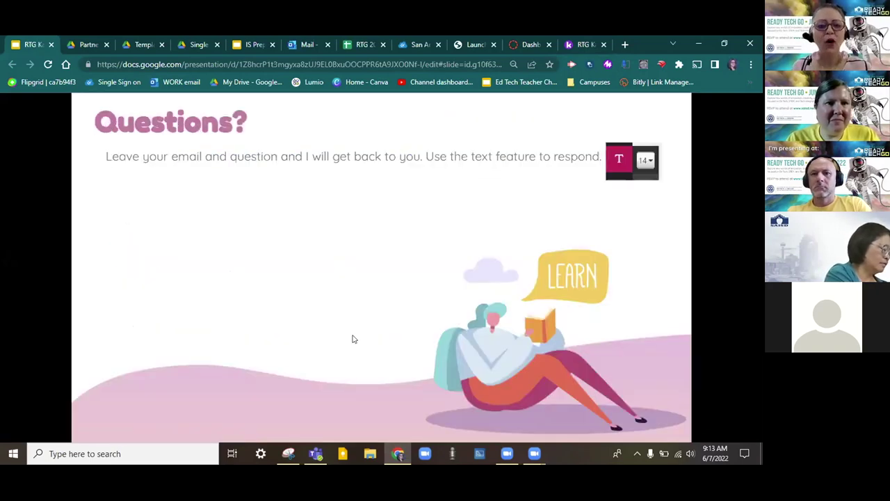
pyautogui.press('Right')
pyautogui.press('Right')
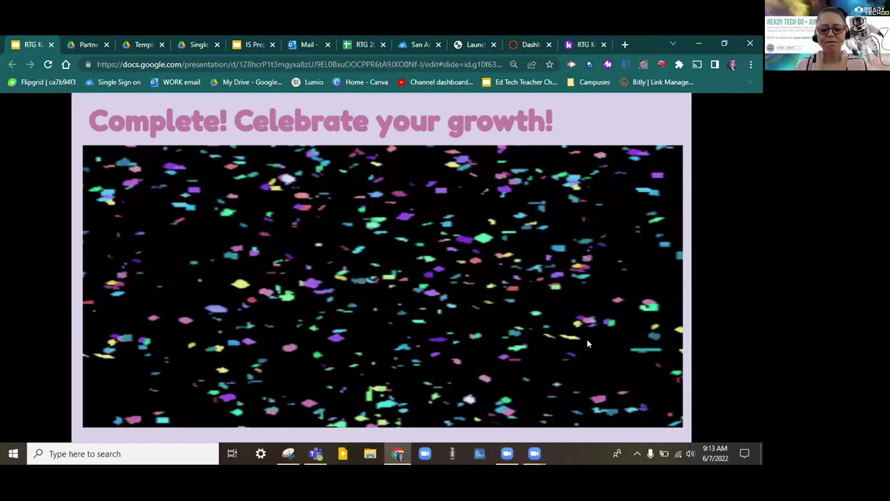